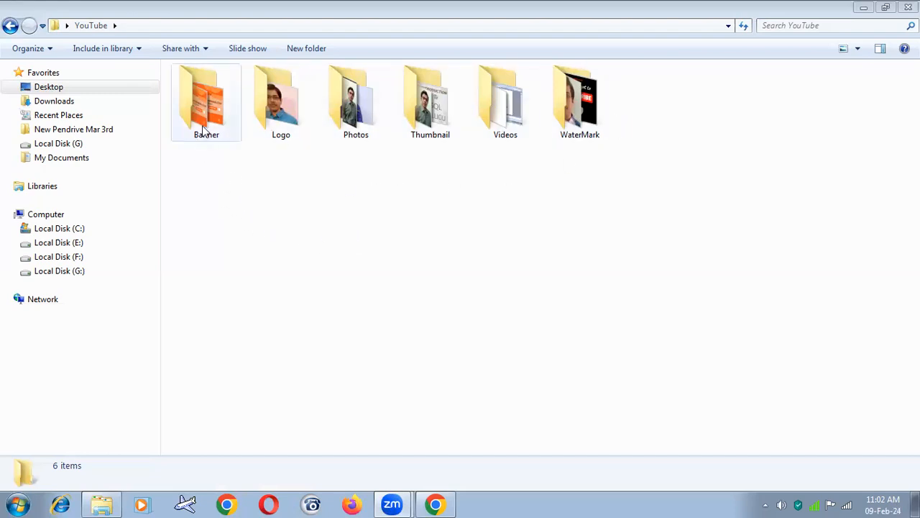
Look over the Banner, Logo, Photos, Thumbnail, Videos and WaterMark folders prepared inside the YouTube folder
{"action": "left_click", "coordinate": [207, 104]}
{"action": "left_click", "coordinate": [279, 119]}
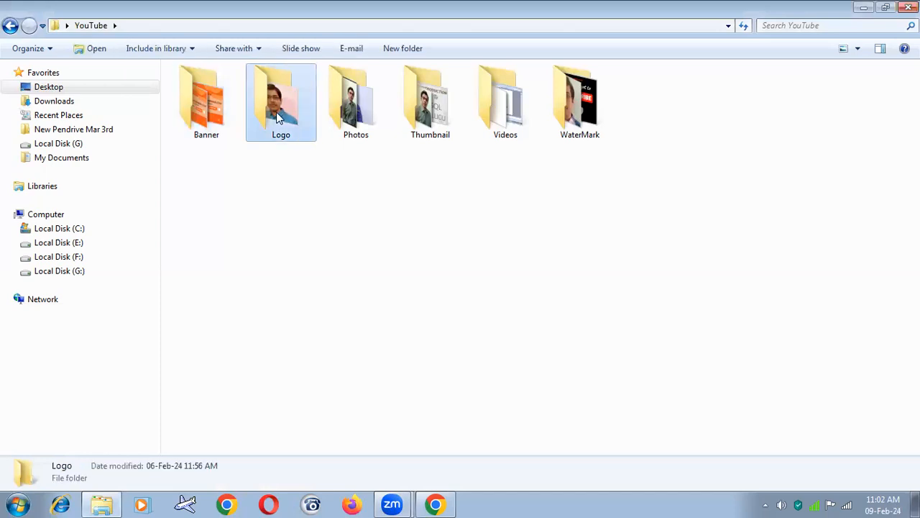
{"action": "left_click", "coordinate": [360, 122]}
{"action": "left_click", "coordinate": [438, 120]}
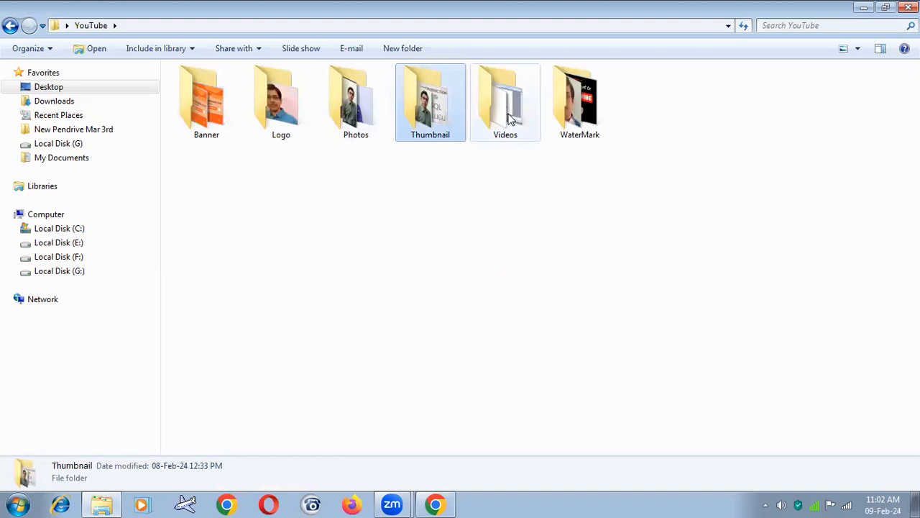
{"action": "left_click", "coordinate": [509, 115]}
{"action": "left_click", "coordinate": [583, 123]}
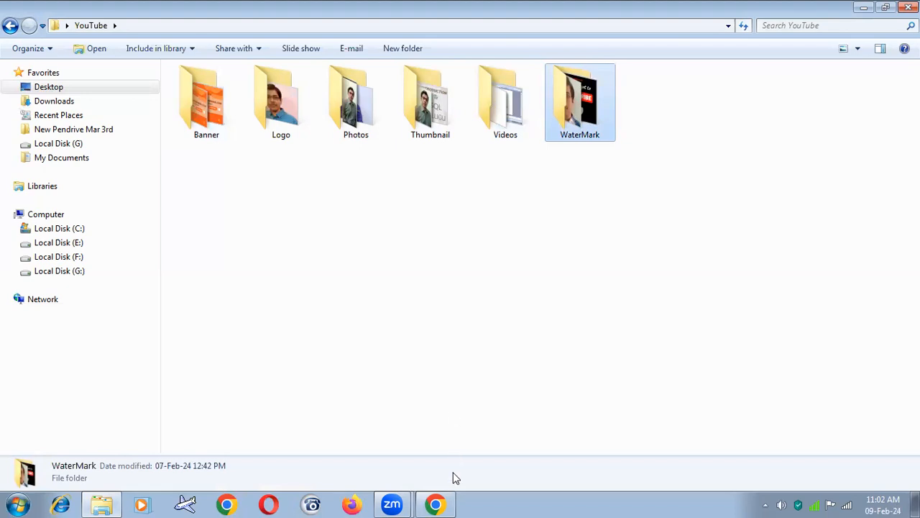
Switch to Chrome and bring up the content creation options on the YouTube channel page
{"action": "left_click", "coordinate": [437, 503]}
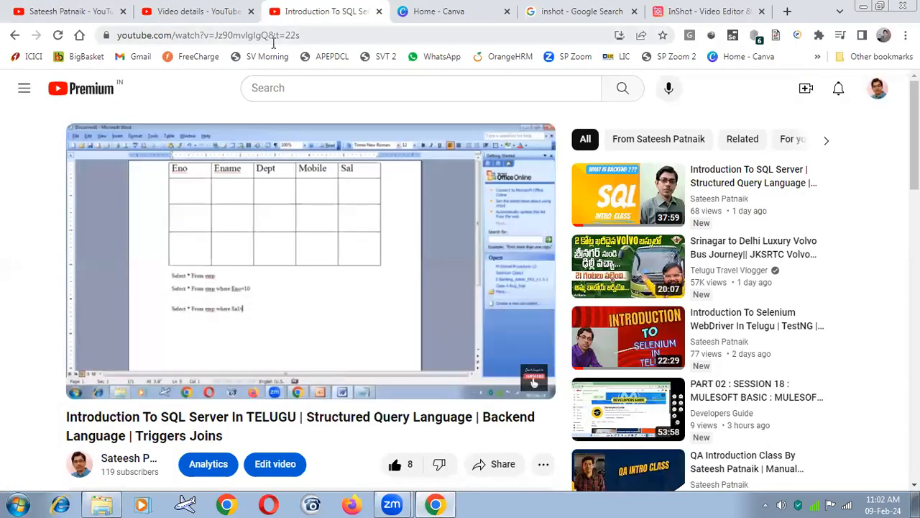
{"action": "left_click", "coordinate": [83, 19]}
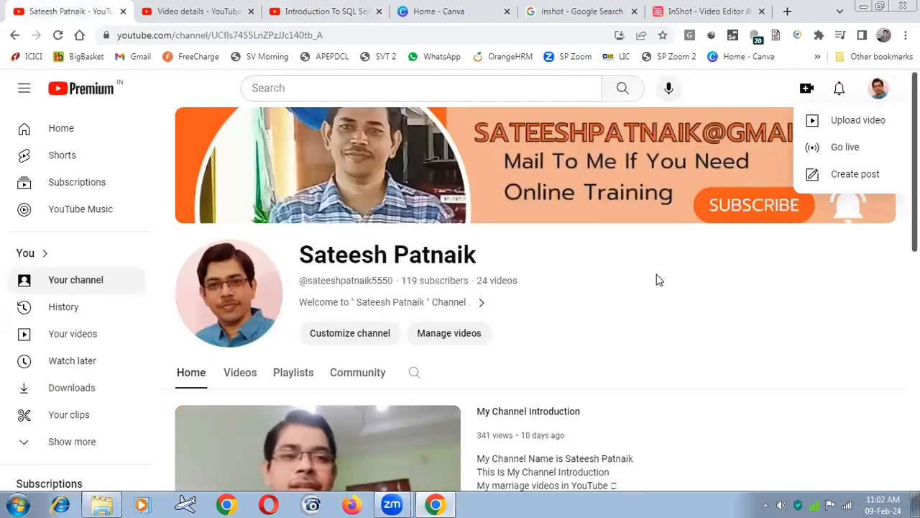
{"action": "left_click", "coordinate": [829, 314]}
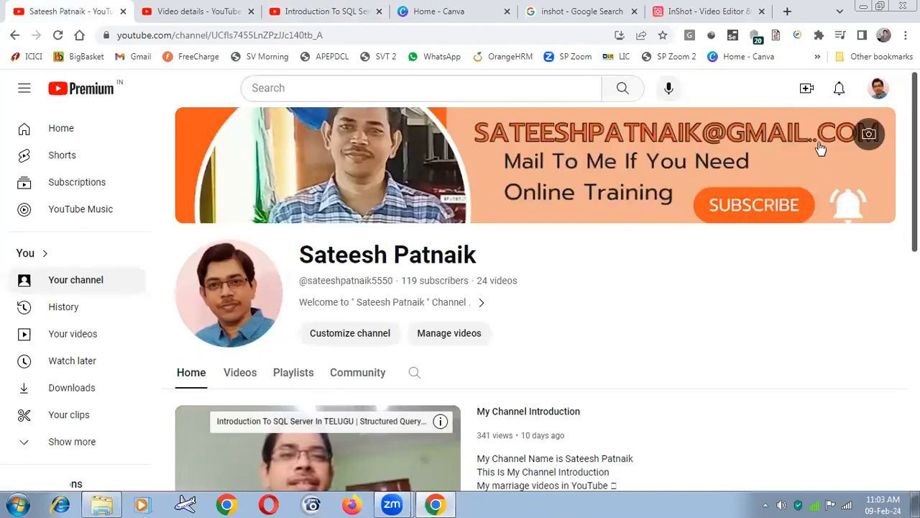
{"action": "left_click", "coordinate": [807, 91]}
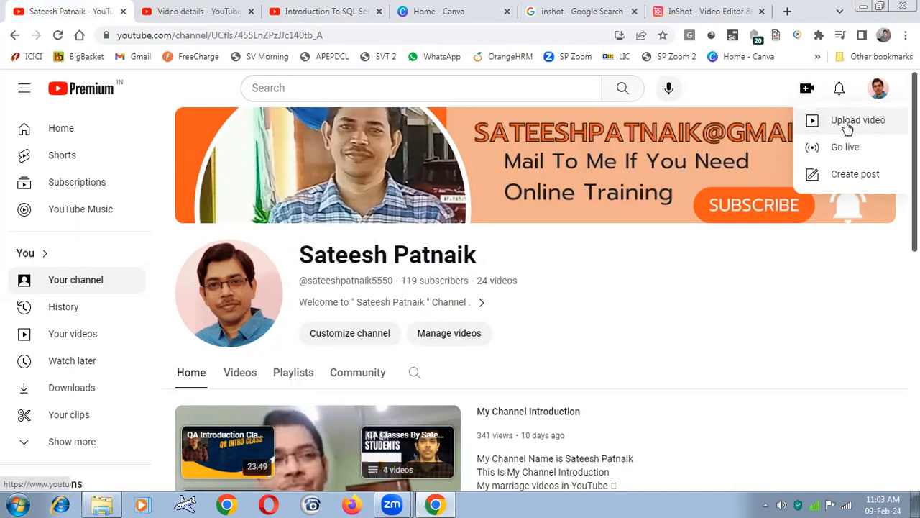
Switch to Windows Explorer, view the clips stored in the Videos folder, and return to the YouTube folder
{"action": "left_click", "coordinate": [101, 504]}
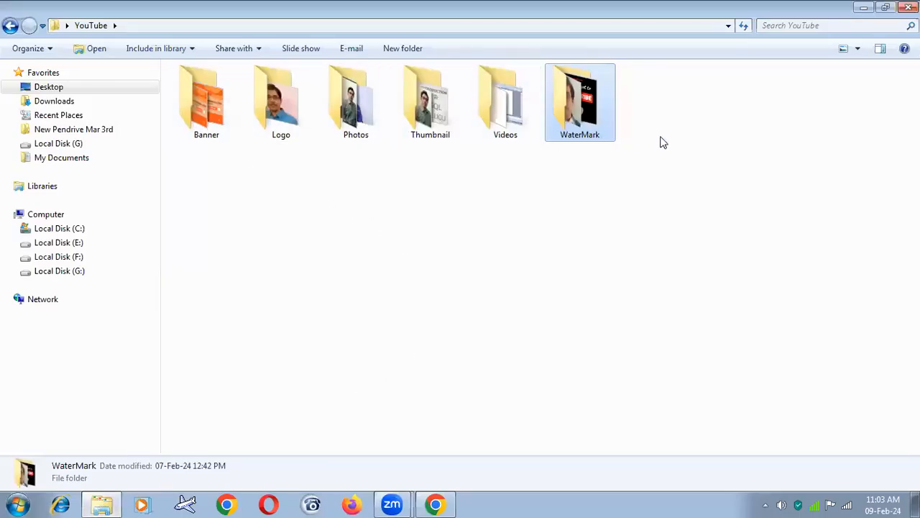
{"action": "left_click", "coordinate": [510, 122]}
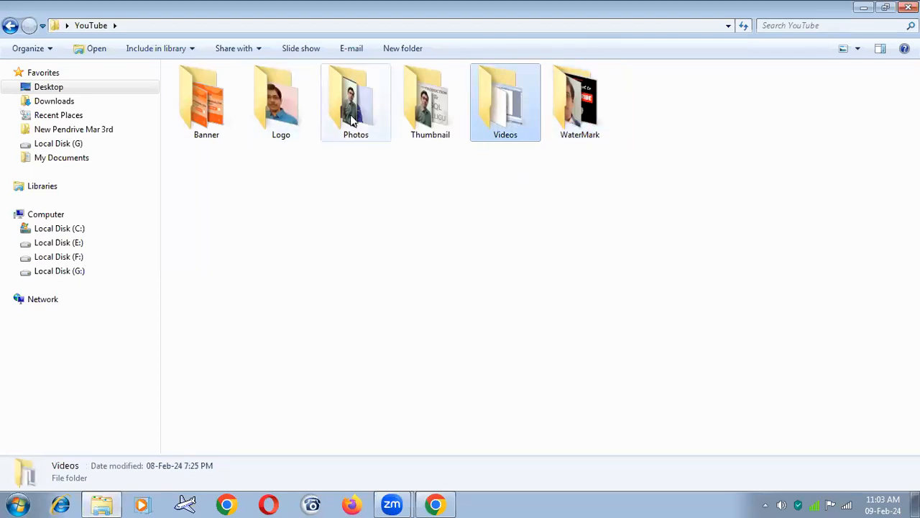
{"action": "double_click", "coordinate": [518, 111]}
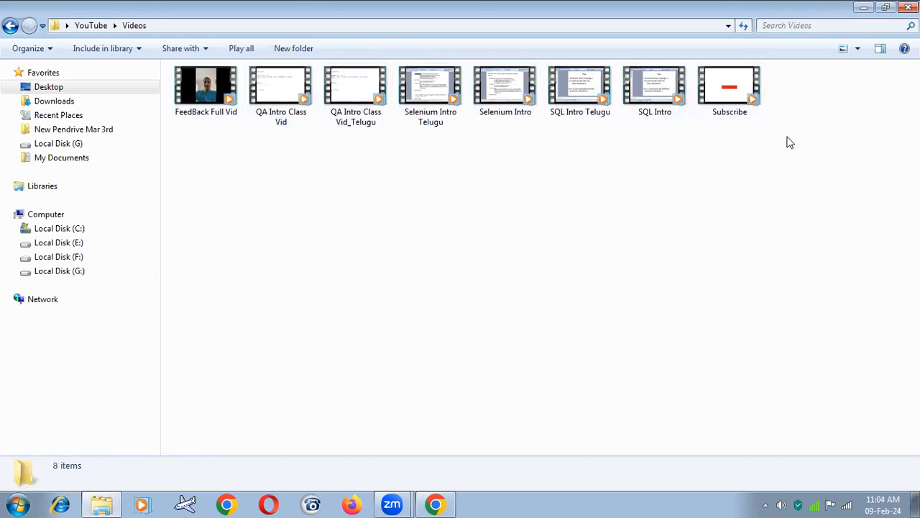
{"action": "left_click", "coordinate": [8, 27]}
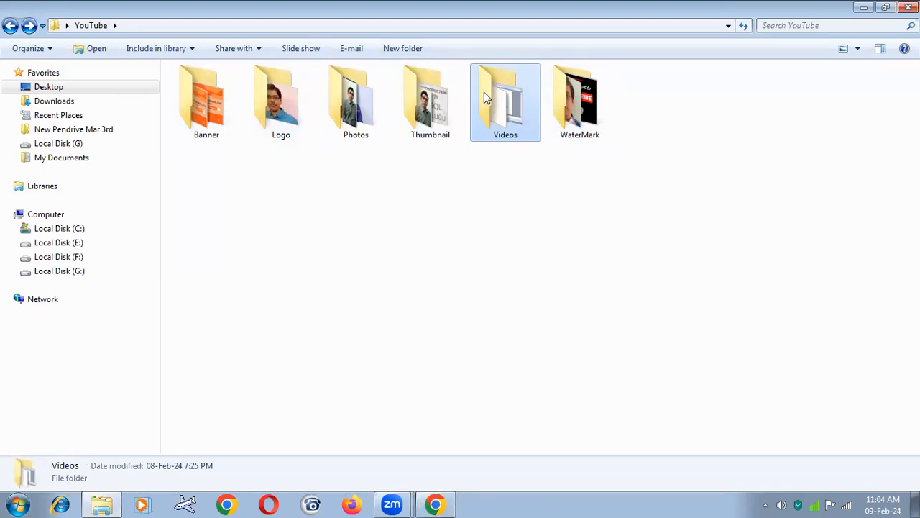
Switch back to Chrome and upload the Subscribe video from the YouTube Videos folder to the channel
{"action": "left_click", "coordinate": [437, 504]}
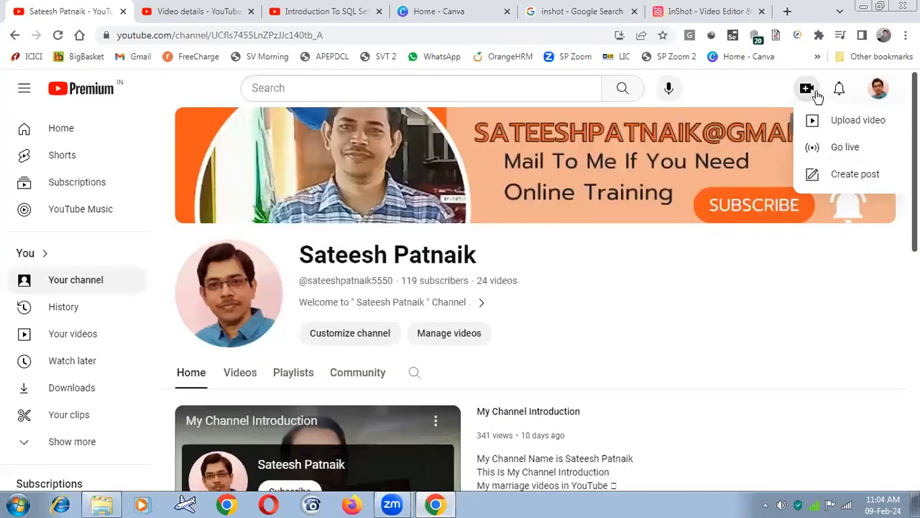
{"action": "left_click", "coordinate": [854, 129]}
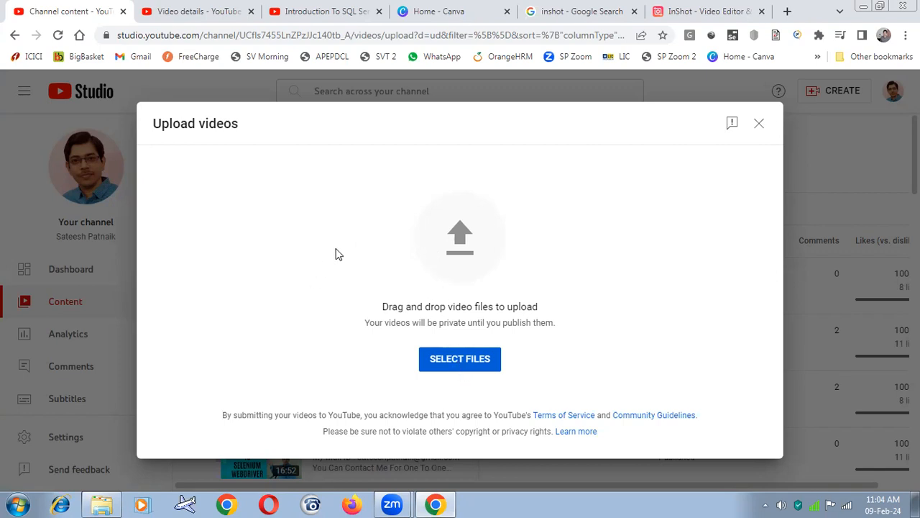
{"action": "left_click", "coordinate": [457, 361]}
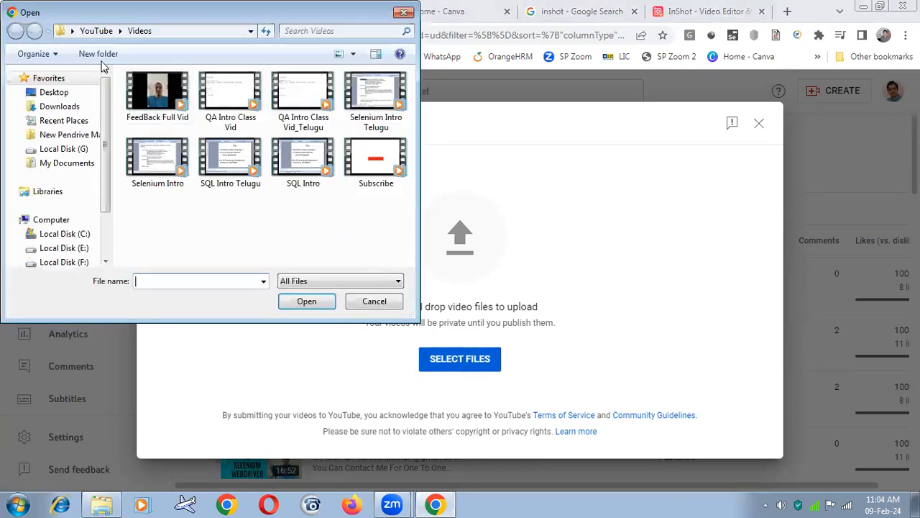
{"action": "left_click", "coordinate": [97, 32]}
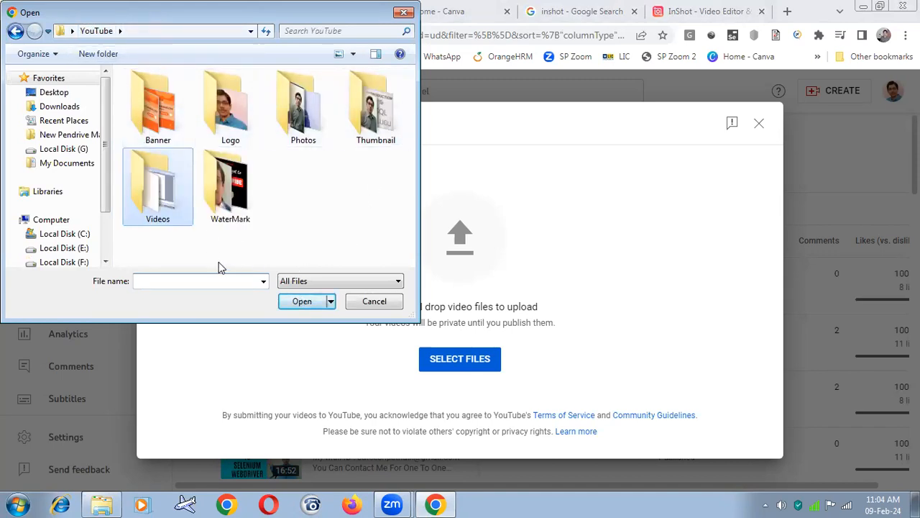
{"action": "double_click", "coordinate": [170, 204]}
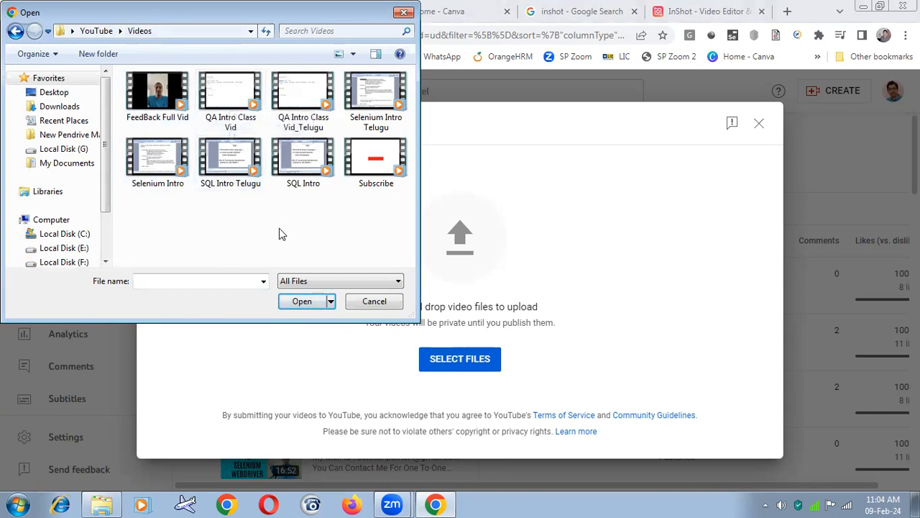
{"action": "left_click", "coordinate": [373, 170]}
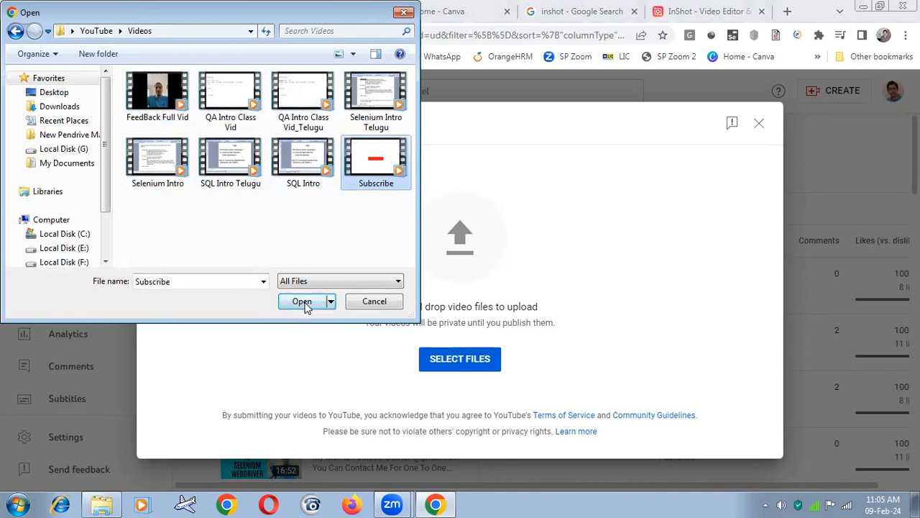
{"action": "left_click", "coordinate": [303, 302]}
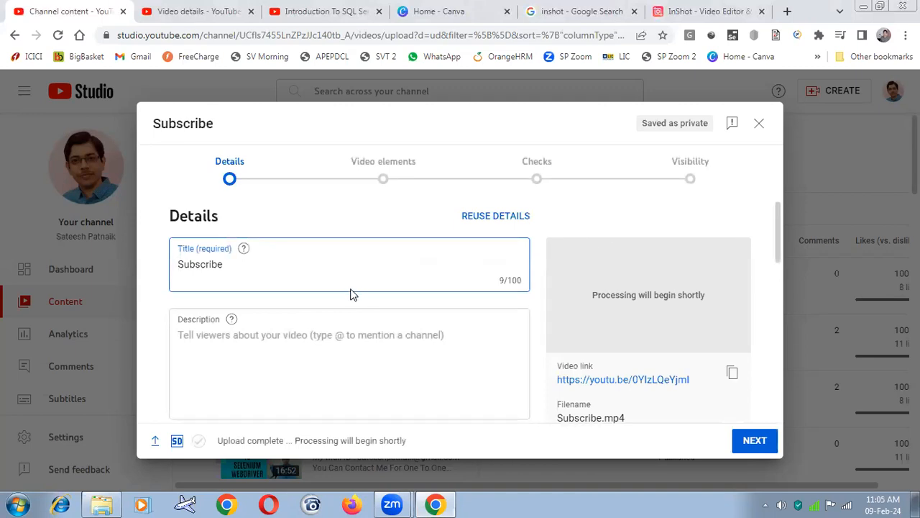
Examine the new upload's details form and the title of the existing SQL Server in Telugu video as a reference
{"action": "scroll", "coordinate": [352, 293], "scroll_direction": "down", "scroll_amount": 1}
{"action": "scroll", "coordinate": [350, 293], "scroll_direction": "up", "scroll_amount": 2}
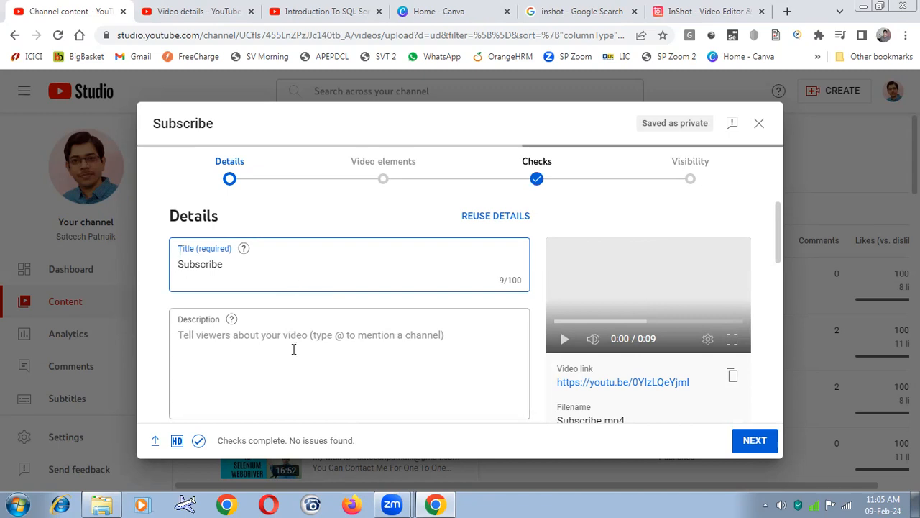
{"action": "left_click", "coordinate": [301, 18]}
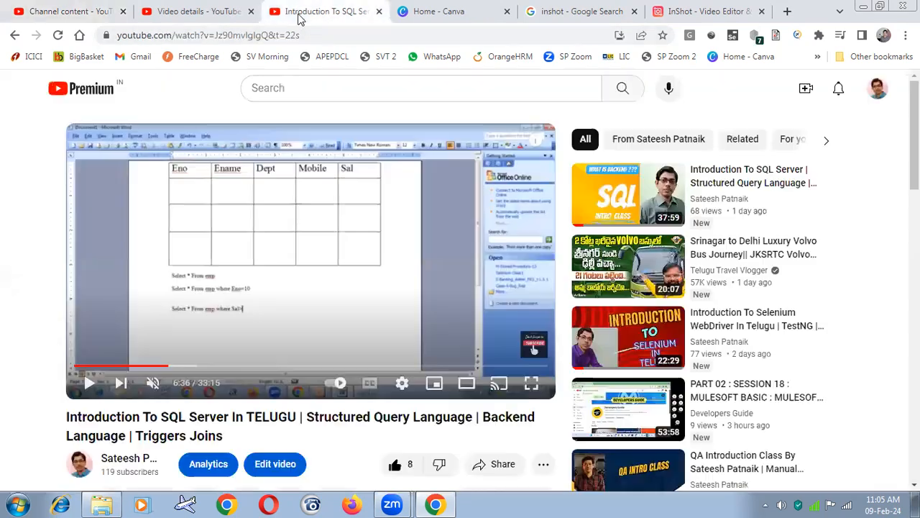
{"action": "left_click", "coordinate": [200, 14]}
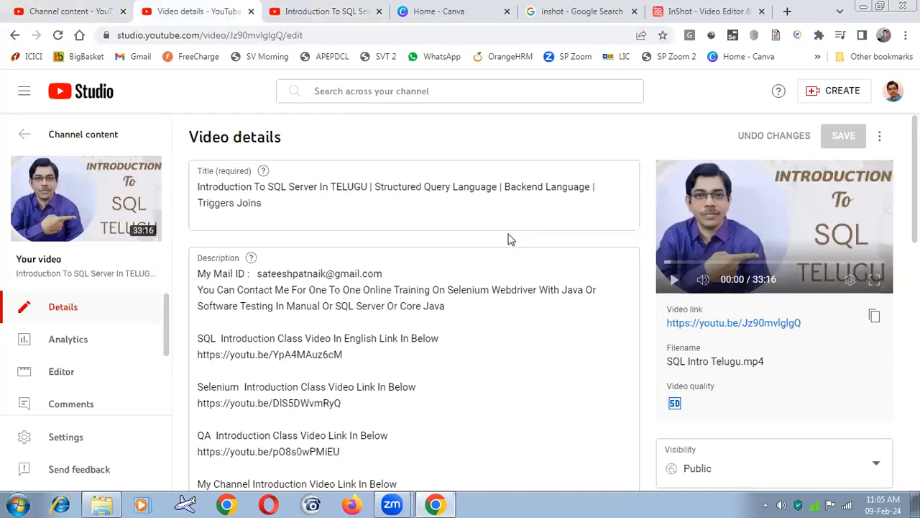
{"action": "left_click", "coordinate": [265, 204]}
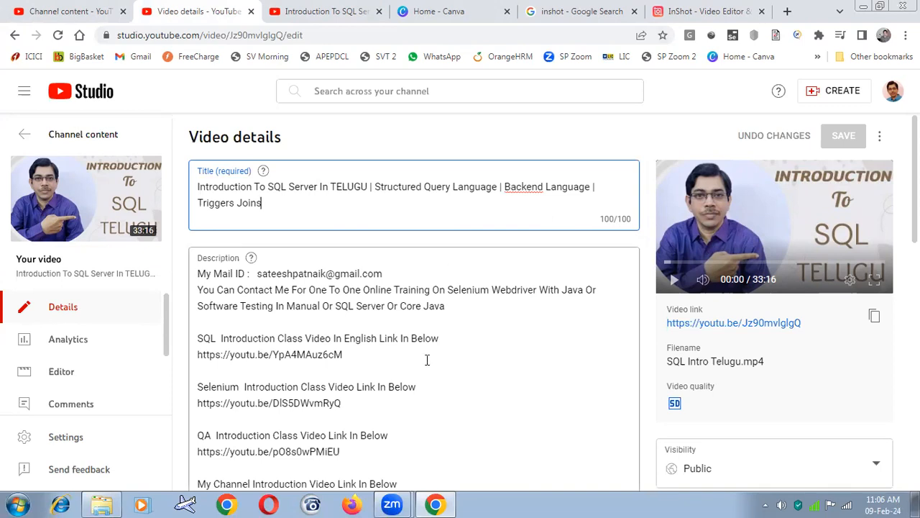
Compare the existing SQL video's description in its Studio details with the description on its watch page
{"action": "scroll", "coordinate": [423, 361], "scroll_direction": "down", "scroll_amount": 1}
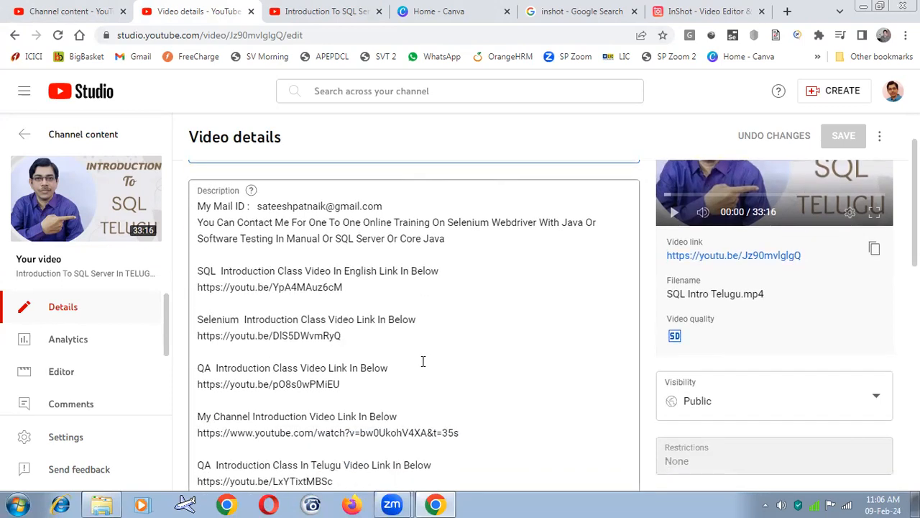
{"action": "left_click", "coordinate": [294, 11]}
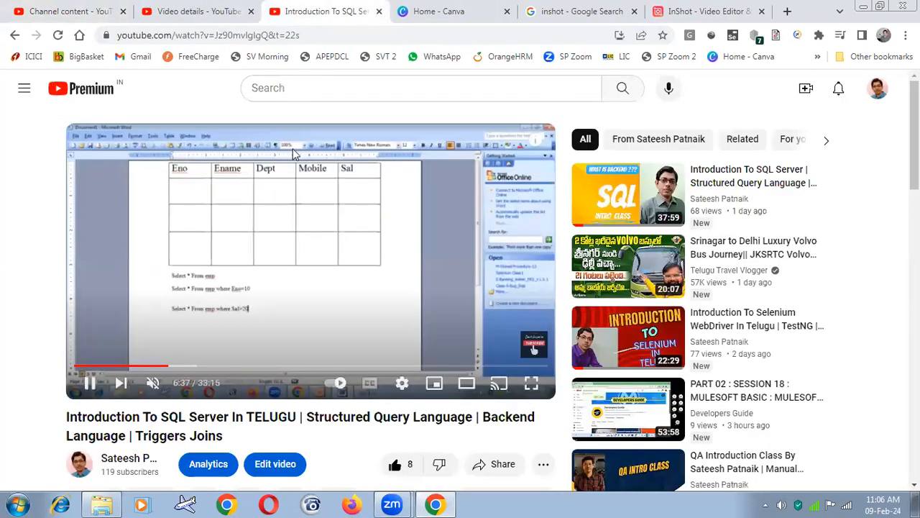
{"action": "scroll", "coordinate": [257, 309], "scroll_direction": "down", "scroll_amount": 2}
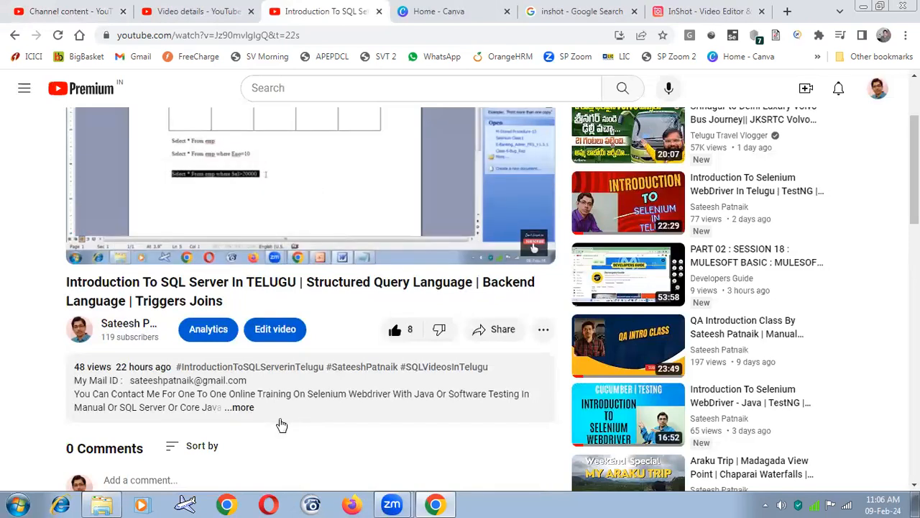
{"action": "left_click", "coordinate": [185, 11]}
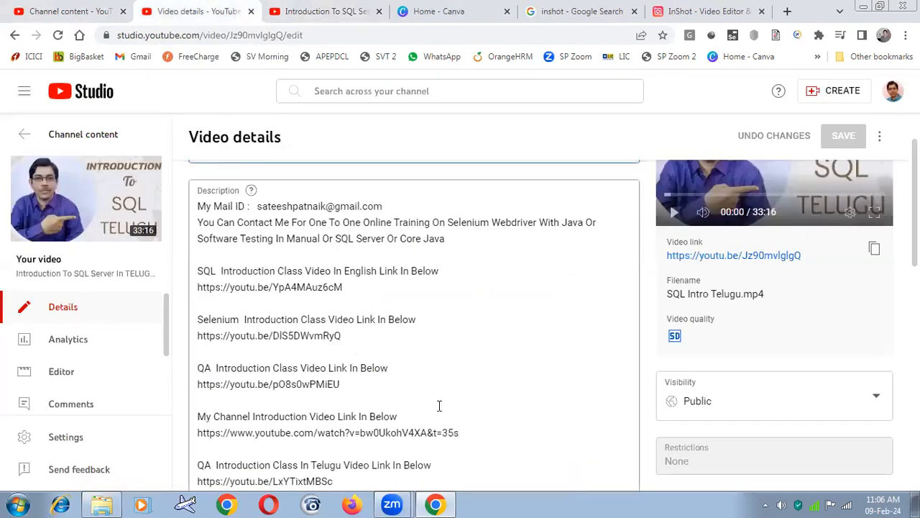
{"action": "scroll", "coordinate": [439, 403], "scroll_direction": "down", "scroll_amount": 1}
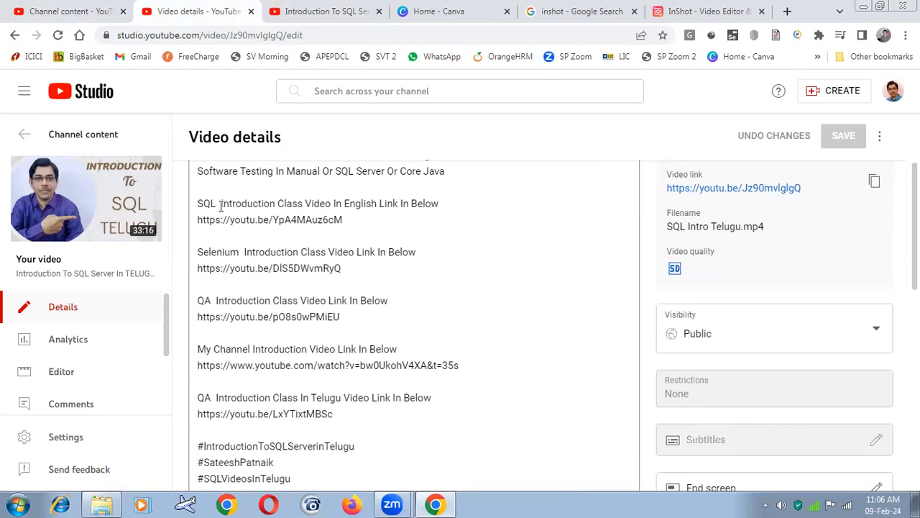
{"action": "scroll", "coordinate": [394, 381], "scroll_direction": "up", "scroll_amount": 1}
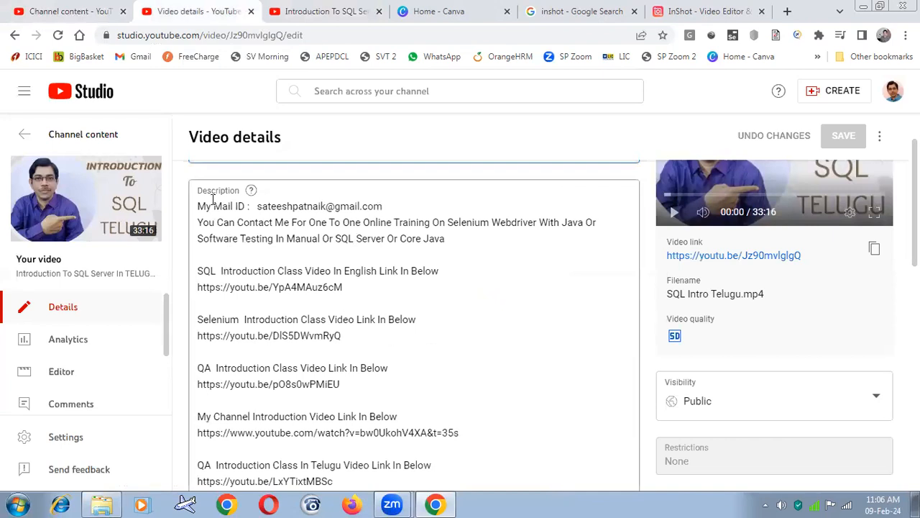
{"action": "scroll", "coordinate": [472, 359], "scroll_direction": "down", "scroll_amount": 3}
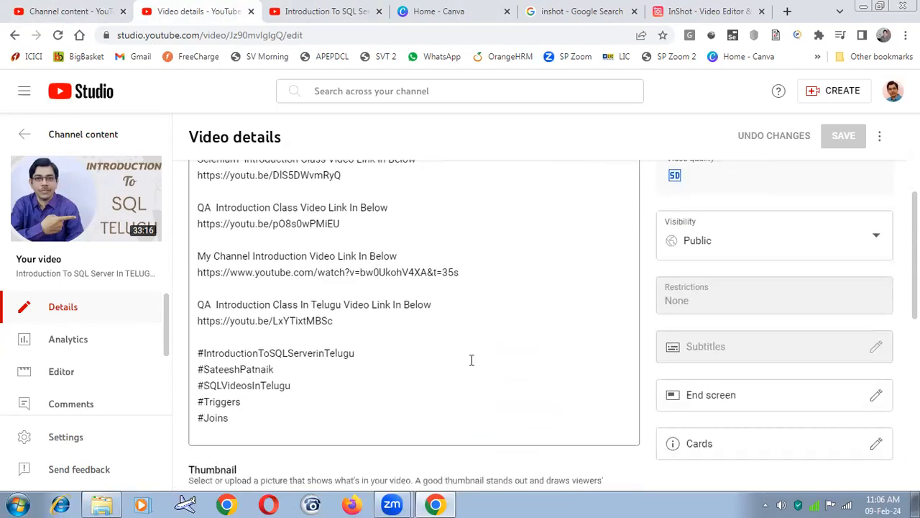
Examine the hashtags ending the SQL video's description, highlighting ones such as #IntroductionToSQLServerinTelugu and #SQLVideosInTelugu
{"action": "left_click", "coordinate": [411, 353]}
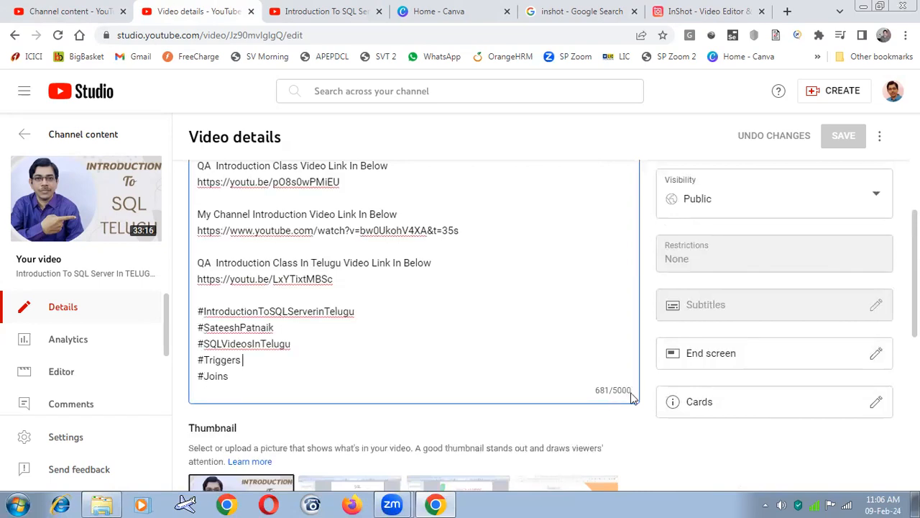
{"action": "left_click_drag", "start_coordinate": [201, 377], "coordinate": [238, 374]}
{"action": "left_click", "coordinate": [242, 373]}
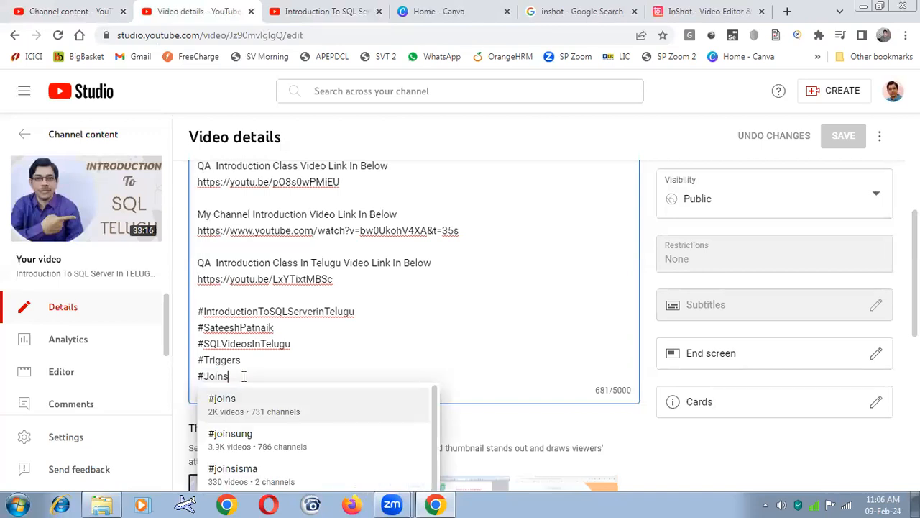
{"action": "left_click", "coordinate": [399, 363]}
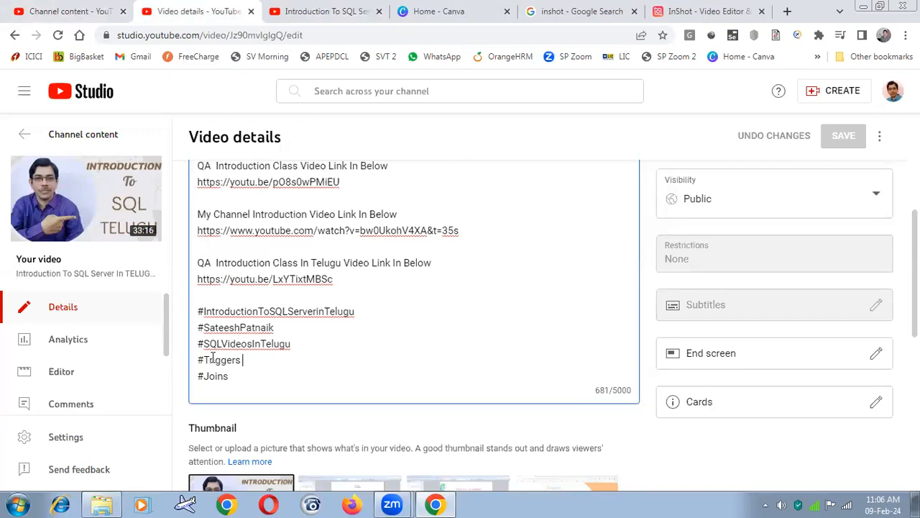
{"action": "left_click_drag", "start_coordinate": [206, 312], "coordinate": [380, 311]}
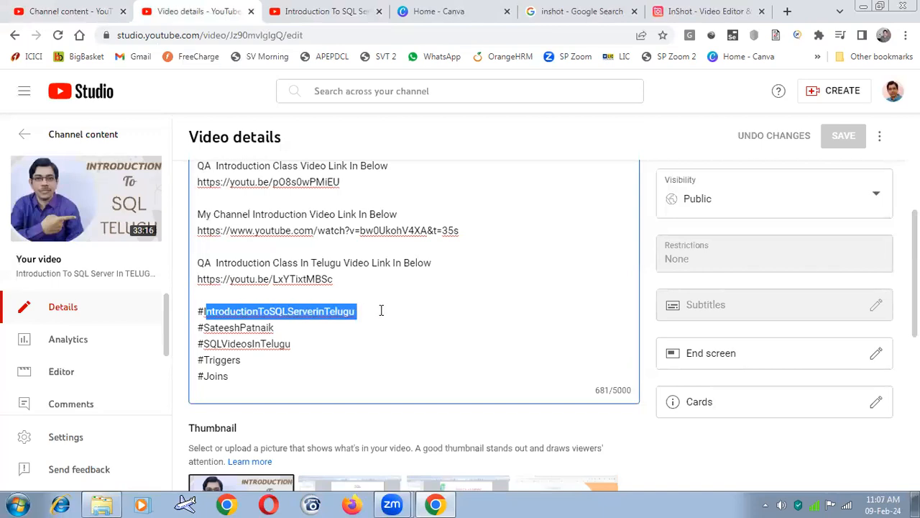
{"action": "left_click_drag", "start_coordinate": [205, 328], "coordinate": [272, 327]}
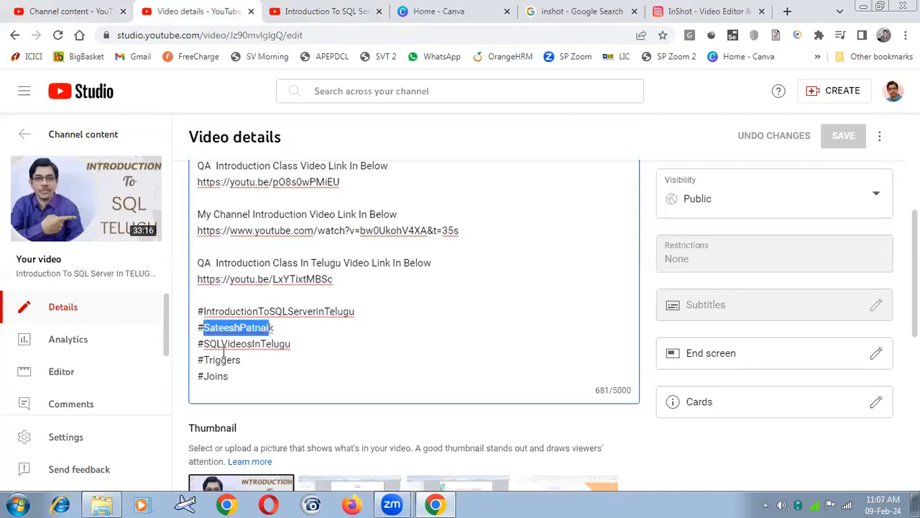
{"action": "left_click_drag", "start_coordinate": [205, 343], "coordinate": [299, 341]}
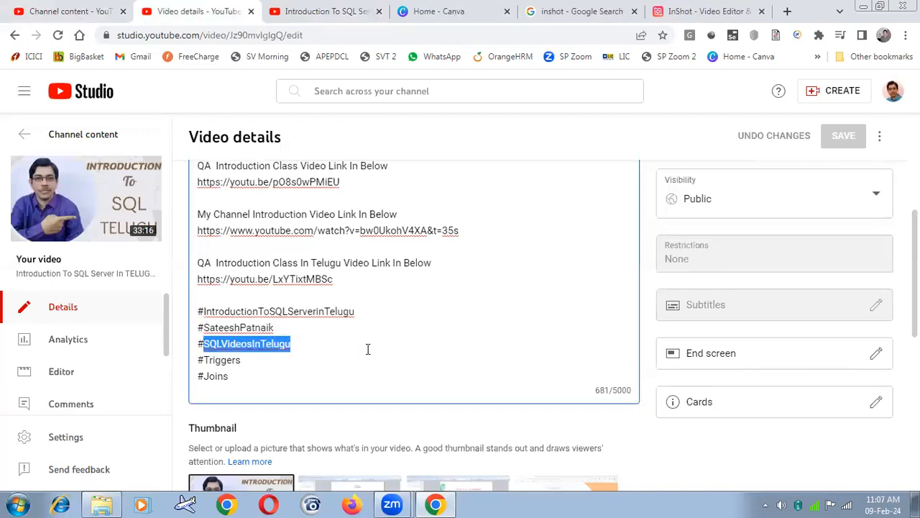
Review the SQL video's closing hashtag list as a whole, including #Triggers and #Joins
{"action": "left_click", "coordinate": [251, 376]}
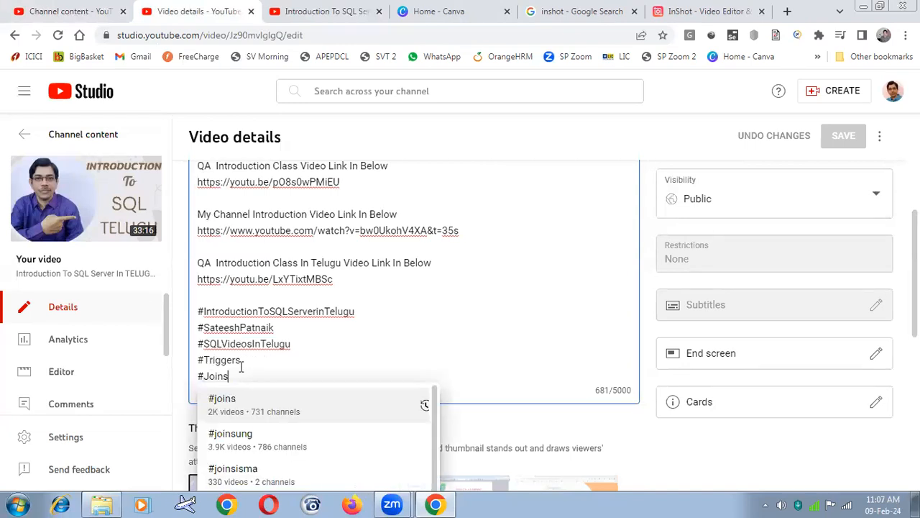
{"action": "left_click", "coordinate": [351, 353]}
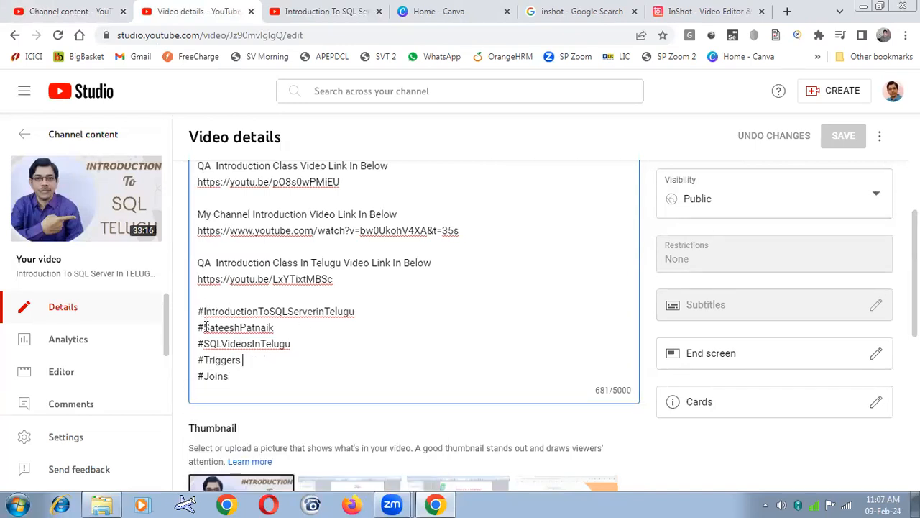
{"action": "left_click", "coordinate": [271, 383]}
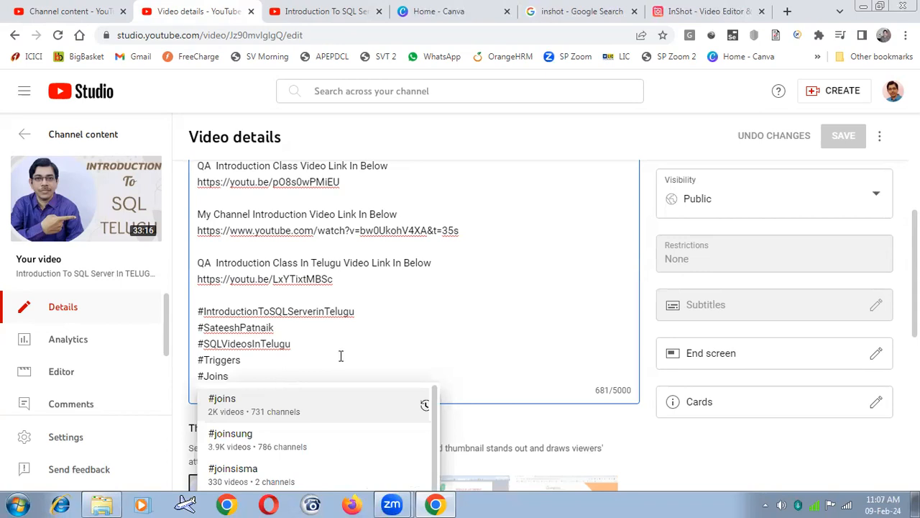
{"action": "left_click", "coordinate": [352, 353]}
{"action": "left_click_drag", "start_coordinate": [233, 378], "coordinate": [197, 316]}
{"action": "left_click", "coordinate": [267, 376]}
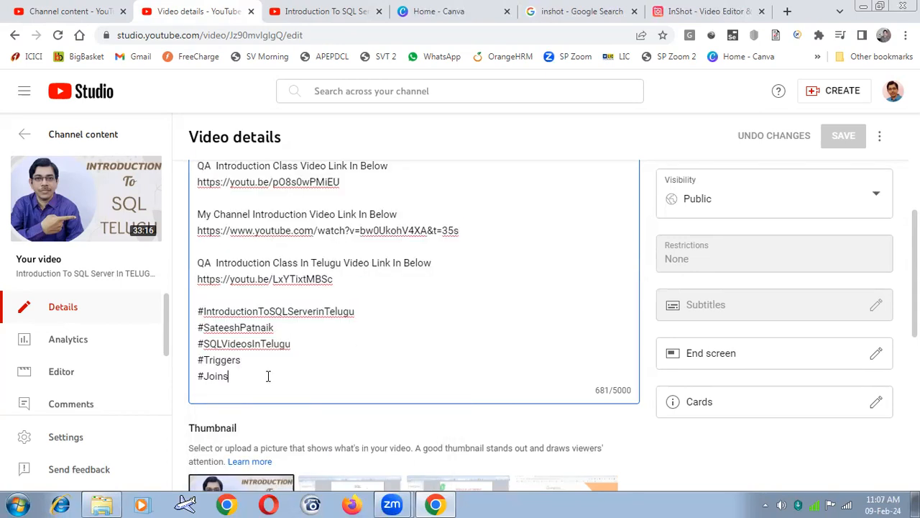
{"action": "left_click", "coordinate": [346, 345]}
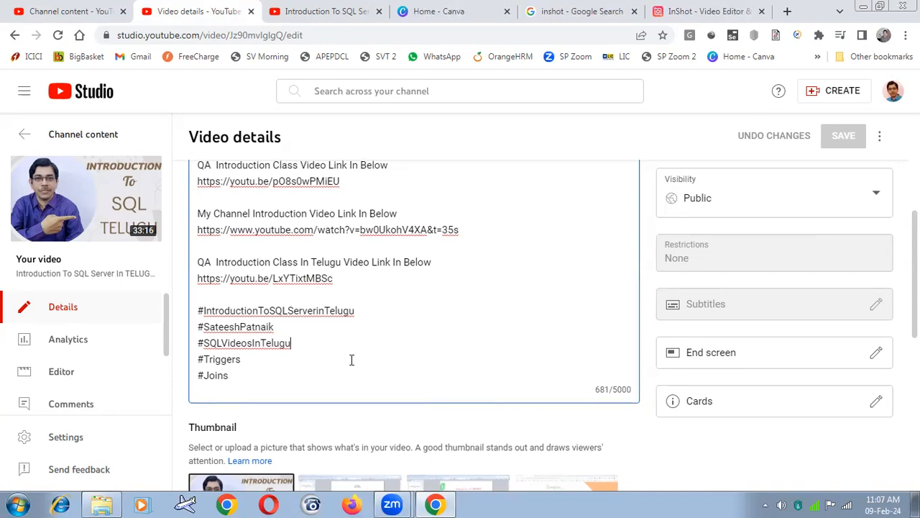
Examine the SQL video's thumbnail choices in its Studio details and compare them with its watch page
{"action": "scroll", "coordinate": [352, 359], "scroll_direction": "down", "scroll_amount": 2}
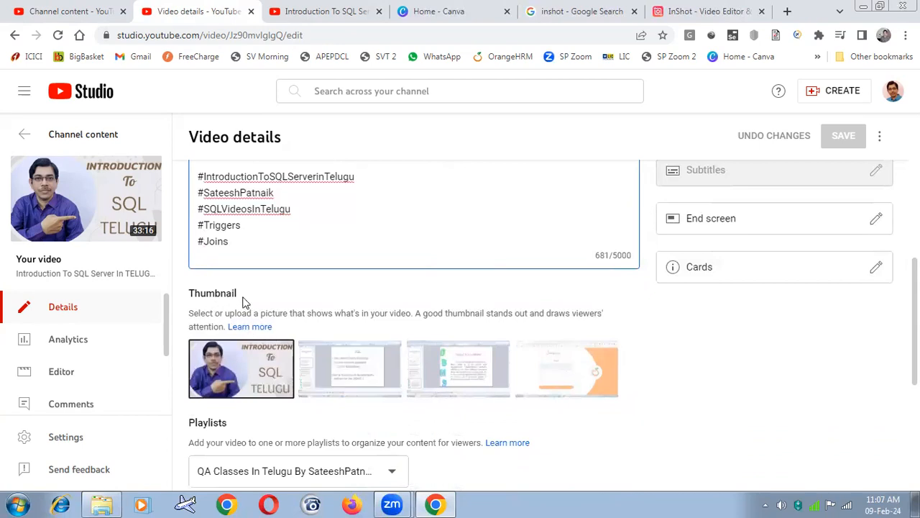
{"action": "mouse_move", "coordinate": [270, 352]}
{"action": "left_click", "coordinate": [328, 13]}
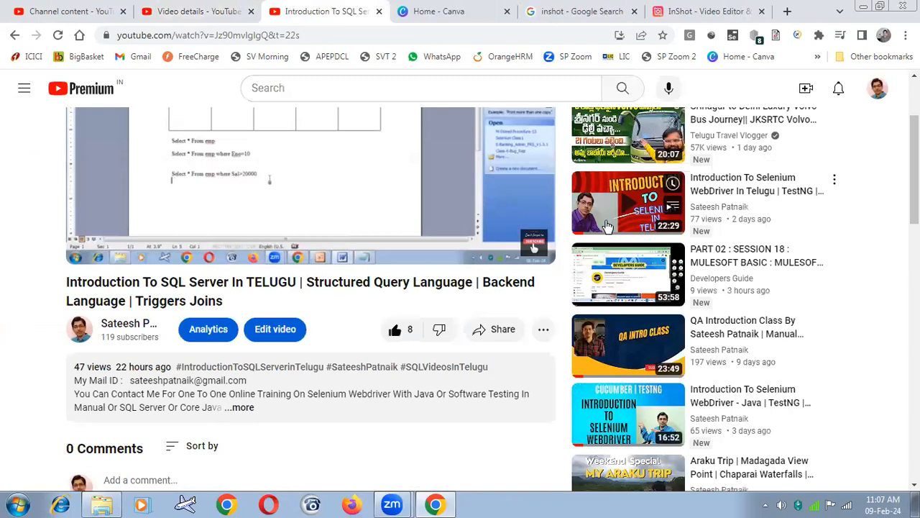
{"action": "scroll", "coordinate": [615, 266], "scroll_direction": "down", "scroll_amount": 1}
{"action": "scroll", "coordinate": [352, 251], "scroll_direction": "up", "scroll_amount": 3}
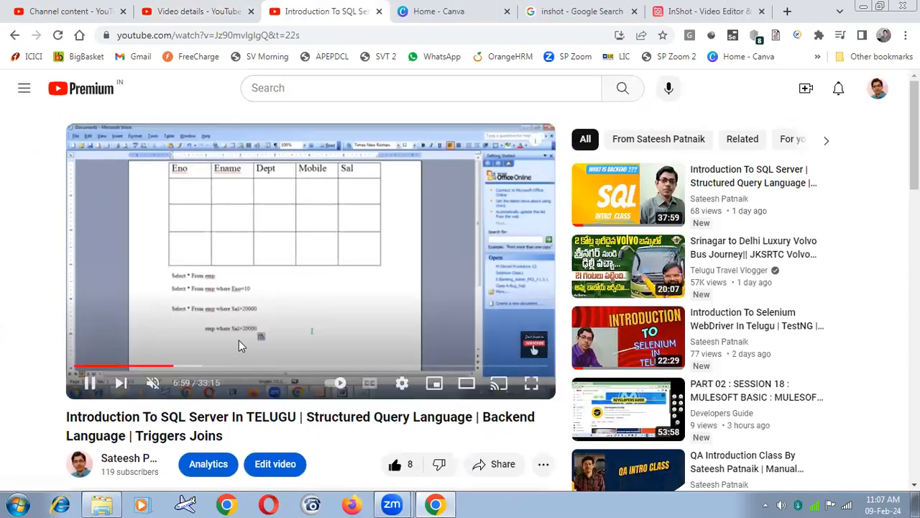
{"action": "left_click", "coordinate": [152, 11]}
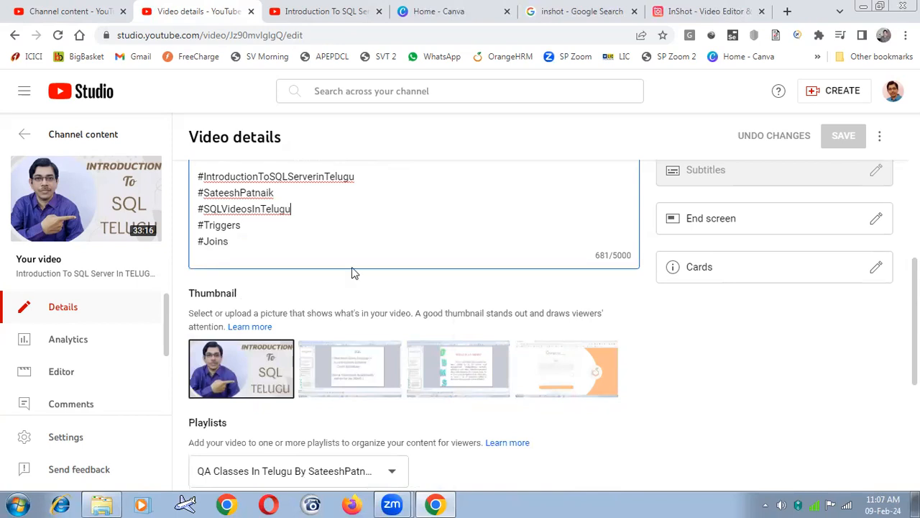
Switch to the Canva home page and create a blank 1280 × 720 px YouTube Thumbnail design
{"action": "left_click", "coordinate": [457, 11]}
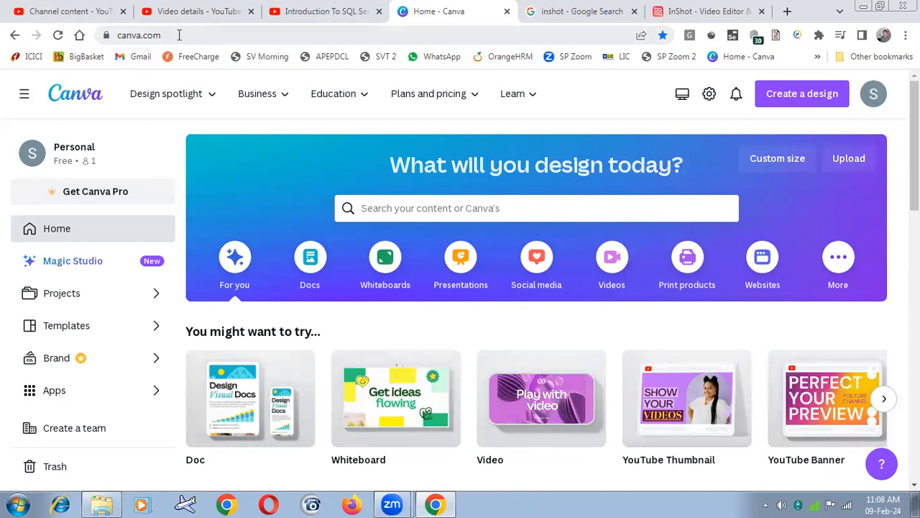
{"action": "scroll", "coordinate": [654, 374], "scroll_direction": "down", "scroll_amount": 1}
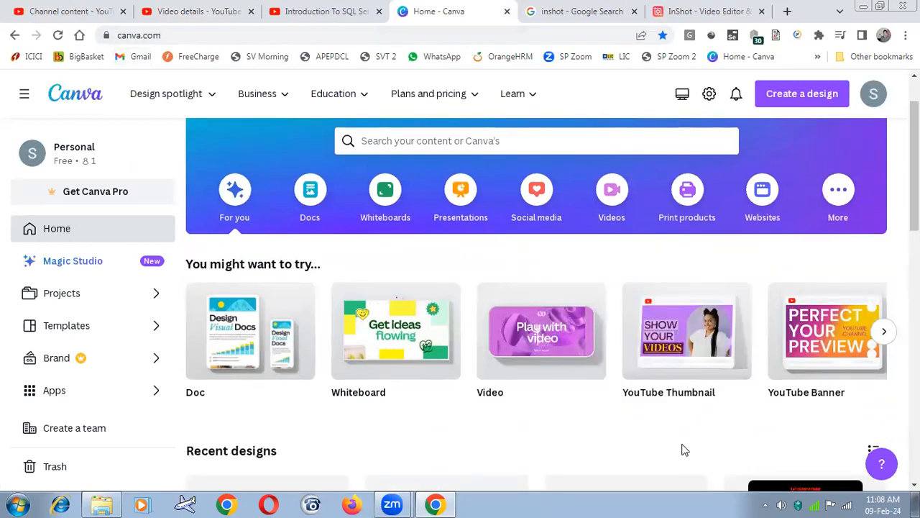
{"action": "mouse_move", "coordinate": [652, 406]}
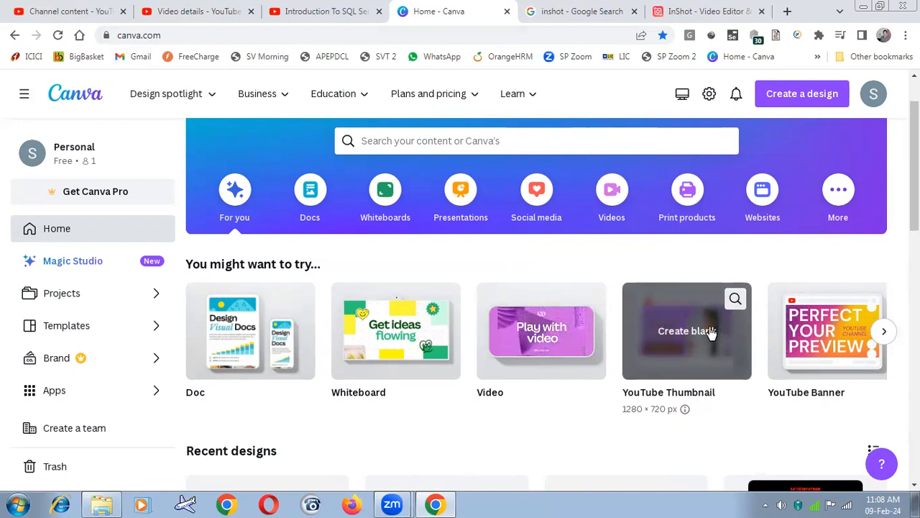
{"action": "left_click", "coordinate": [701, 363]}
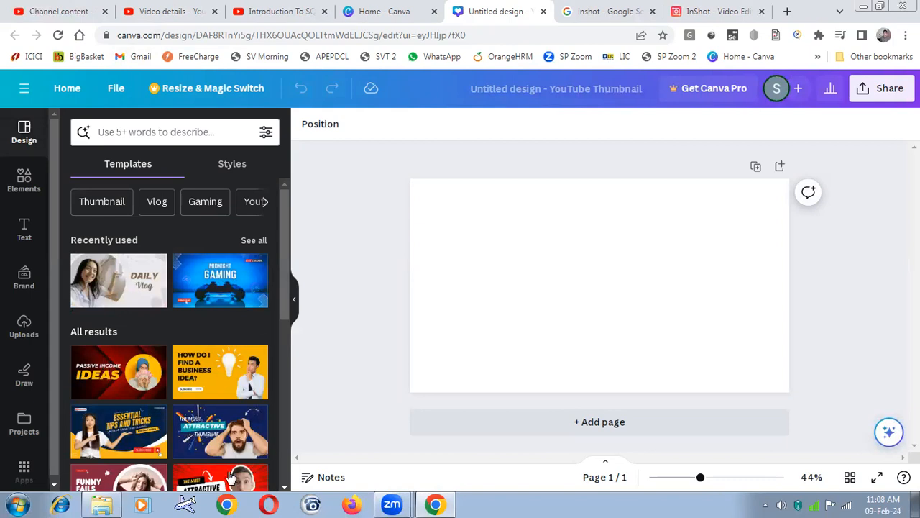
Apply the yellow "How do I find a business idea?" template to the thumbnail and select the photo of the man
{"action": "left_click", "coordinate": [232, 392]}
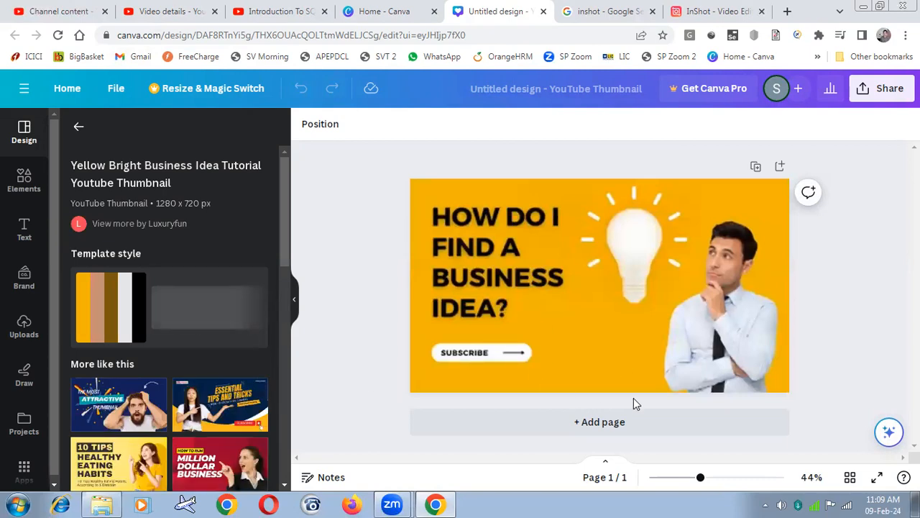
{"action": "left_click", "coordinate": [708, 334]}
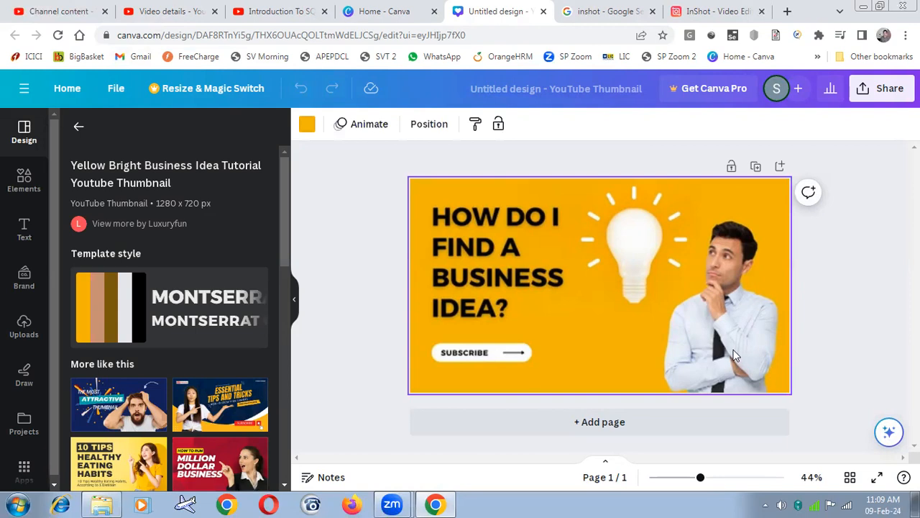
{"action": "left_click", "coordinate": [730, 321]}
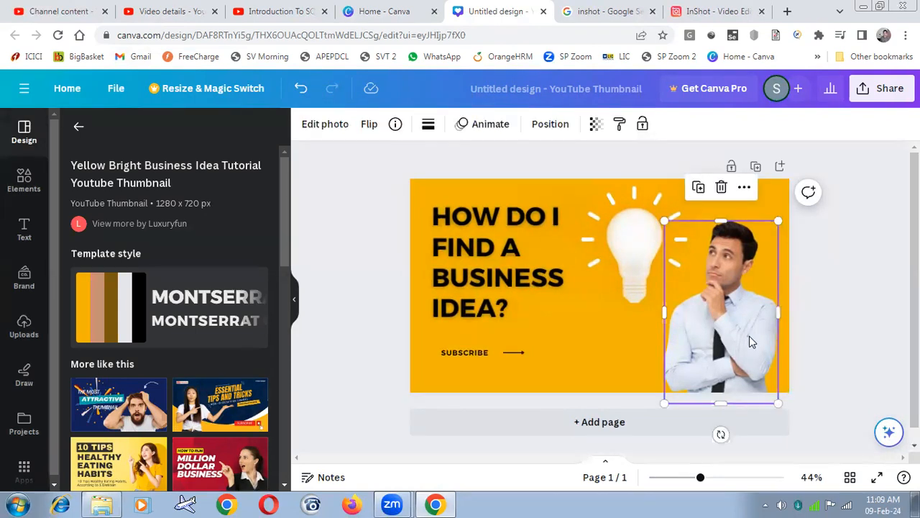
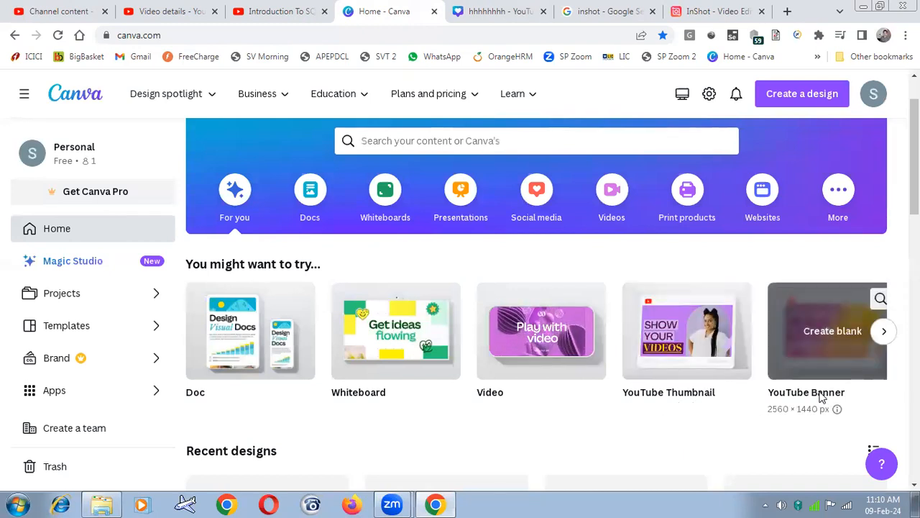
Create a blank 2560 × 1440 px YouTube Banner design from the Canva home page
{"action": "left_click", "coordinate": [825, 354]}
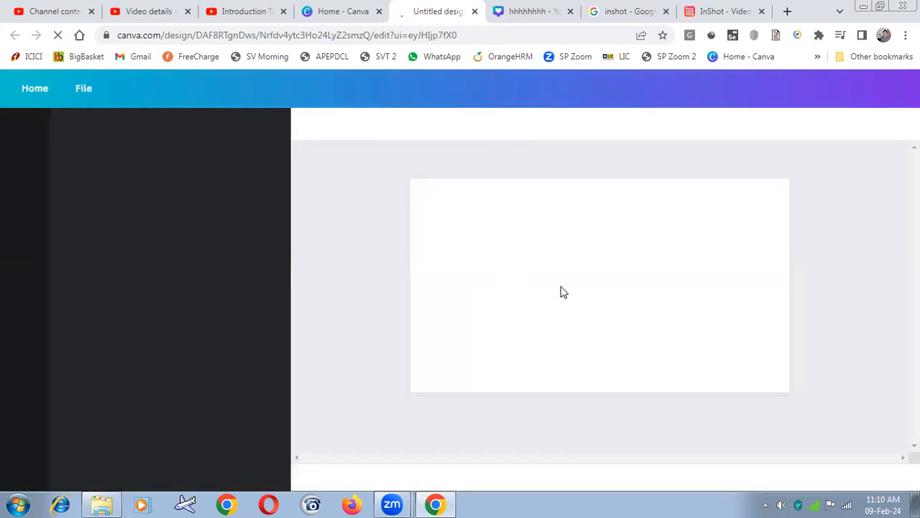
Look over the pending upload and the SQL video pages, and open your YouTube channel page to examine its banner
{"action": "left_click", "coordinate": [53, 11]}
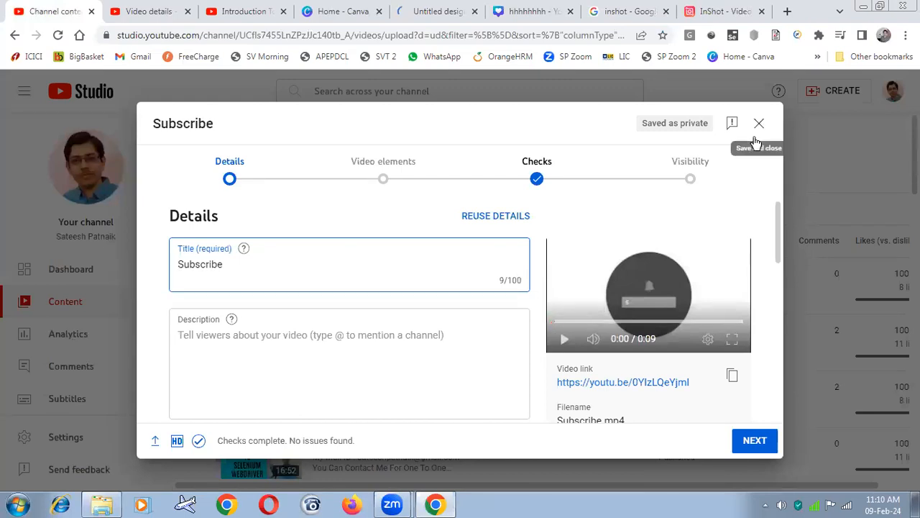
{"action": "left_click", "coordinate": [141, 14]}
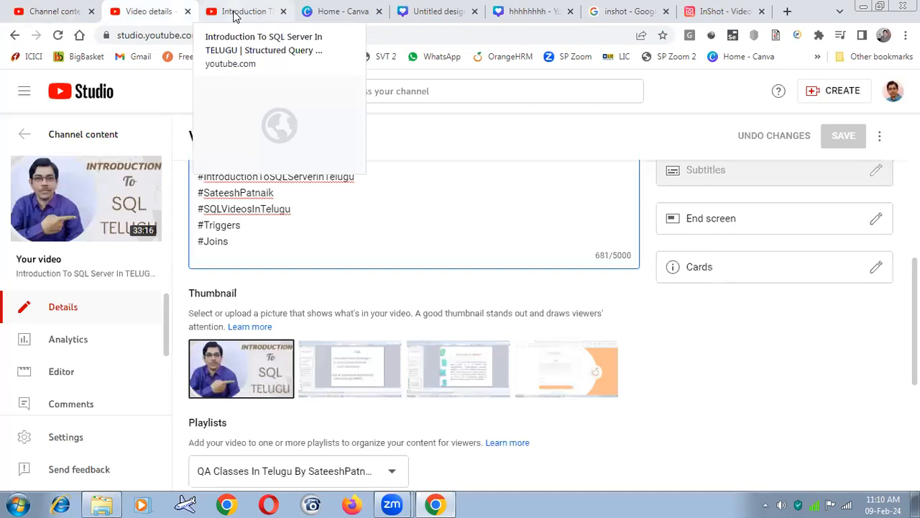
{"action": "left_click", "coordinate": [223, 12]}
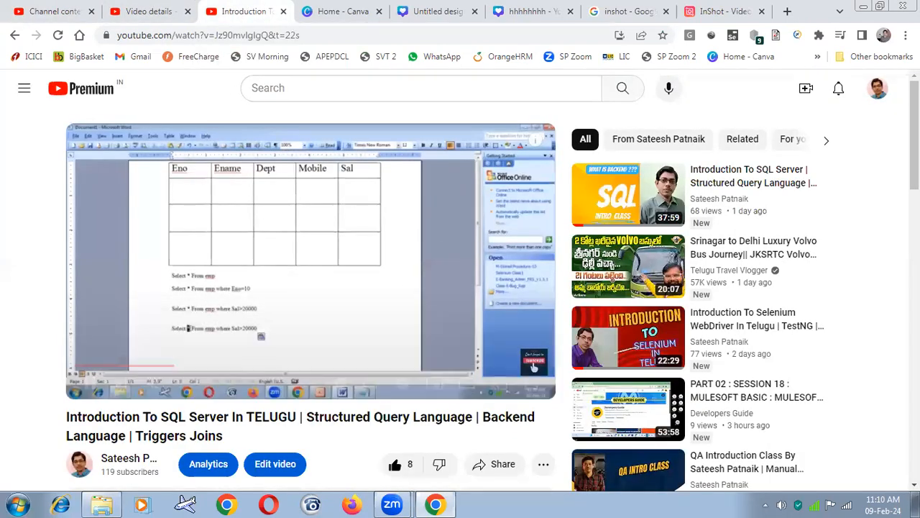
{"action": "scroll", "coordinate": [117, 398], "scroll_direction": "down", "scroll_amount": 1}
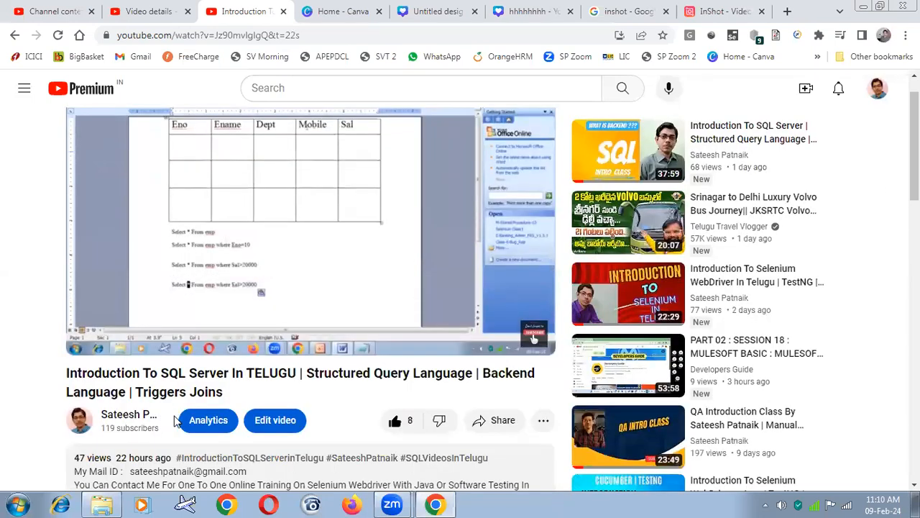
{"action": "left_click", "coordinate": [117, 398]}
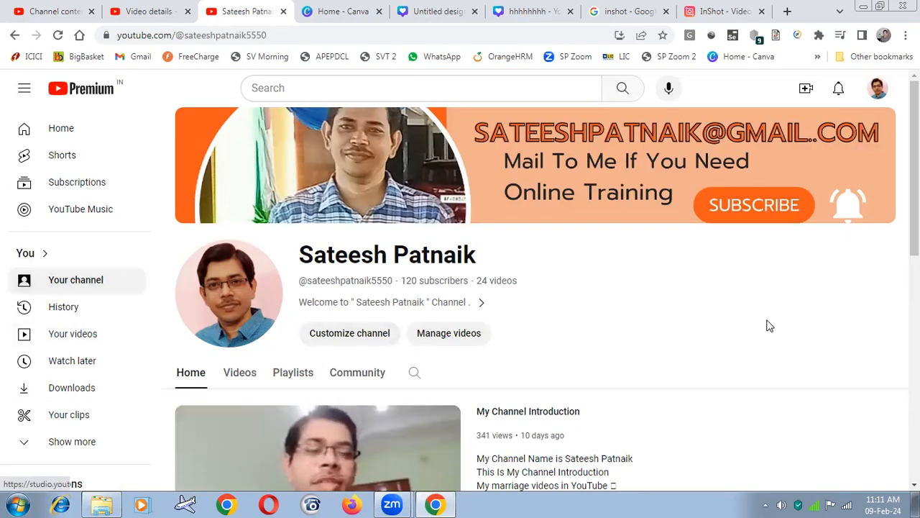
{"action": "left_click", "coordinate": [89, 285]}
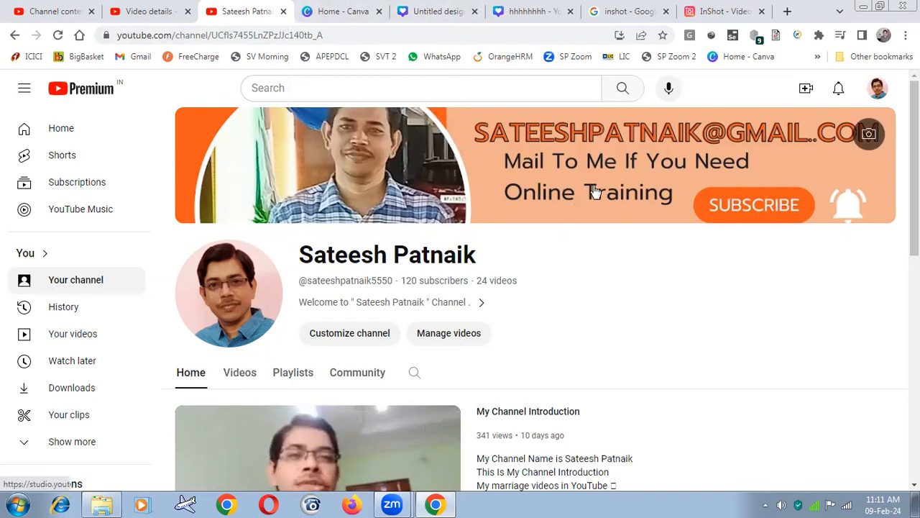
Switch to File Explorer and look over the Banner, Logo, Photos and Thumbnail folders inside the YouTube folder
{"action": "left_click", "coordinate": [106, 505]}
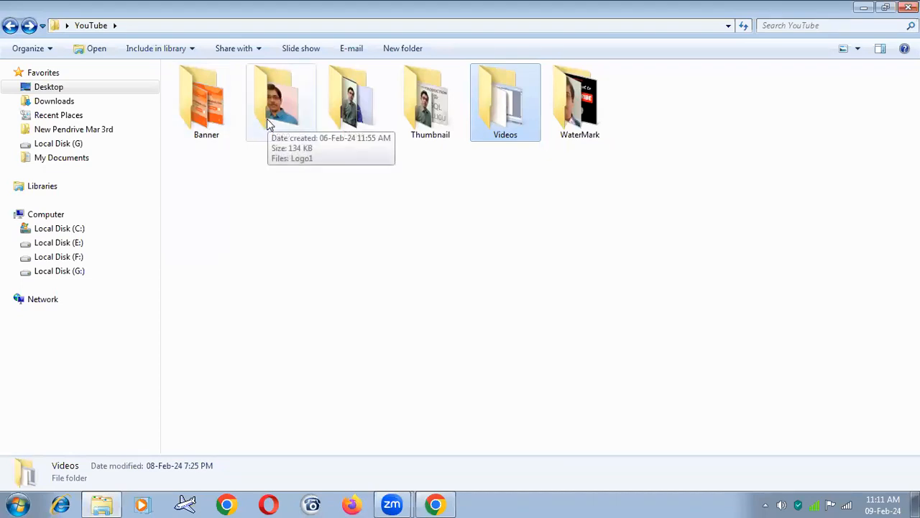
{"action": "left_click", "coordinate": [365, 110]}
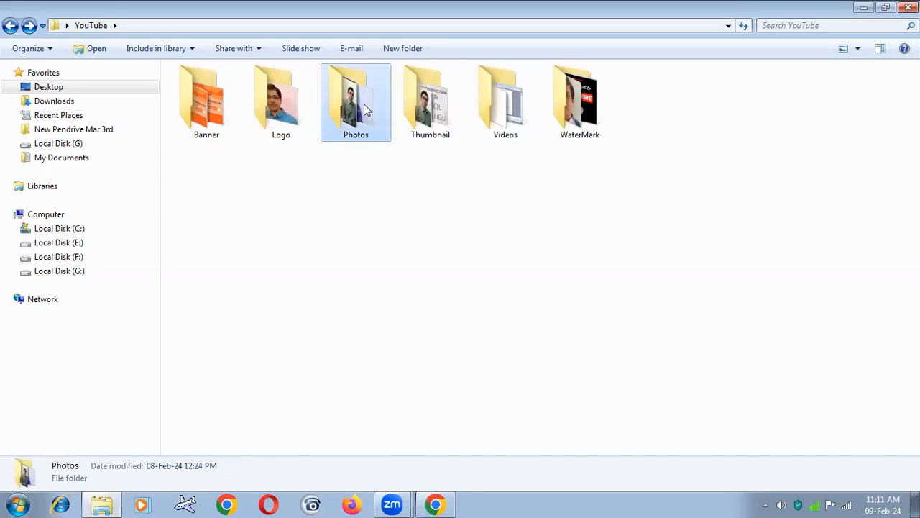
{"action": "mouse_move", "coordinate": [363, 126]}
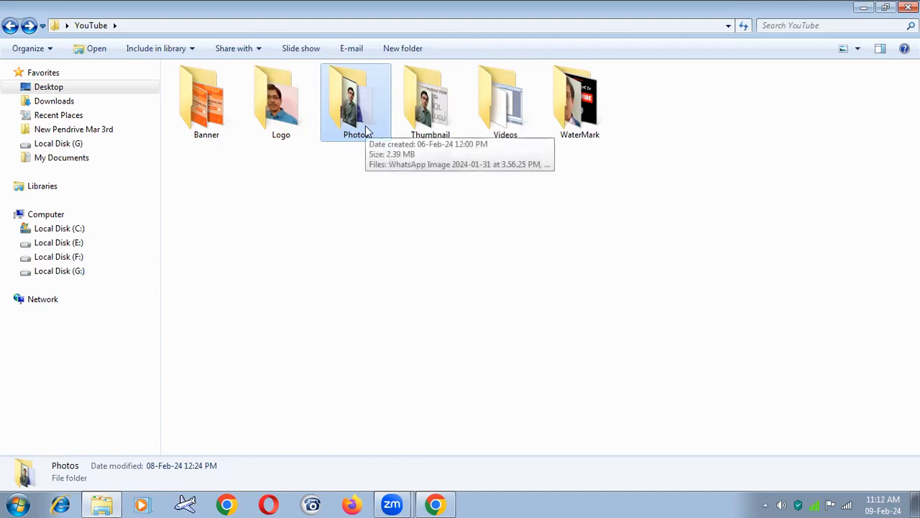
{"action": "left_click", "coordinate": [213, 134]}
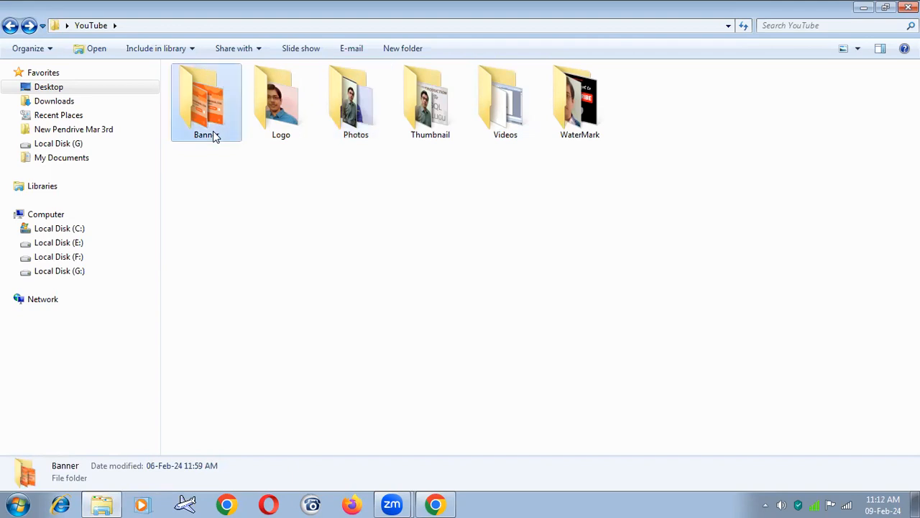
{"action": "left_click", "coordinate": [278, 117]}
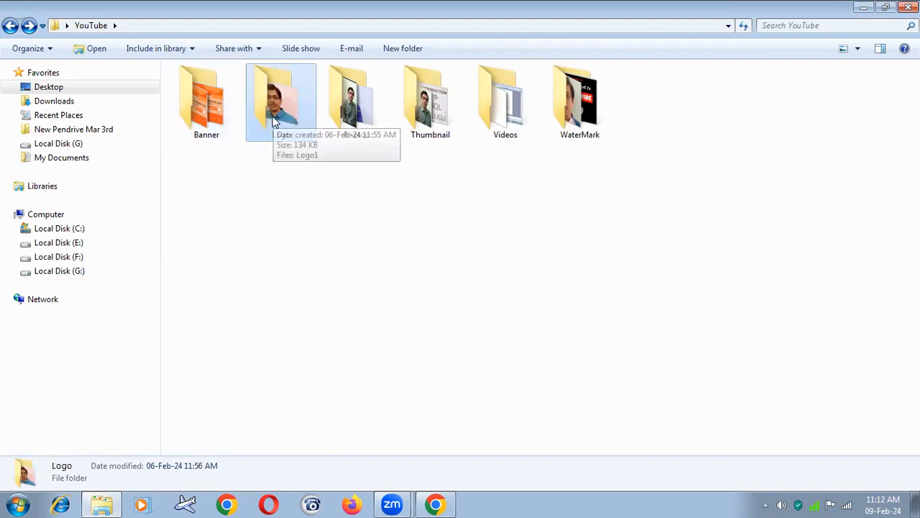
{"action": "left_click", "coordinate": [348, 107]}
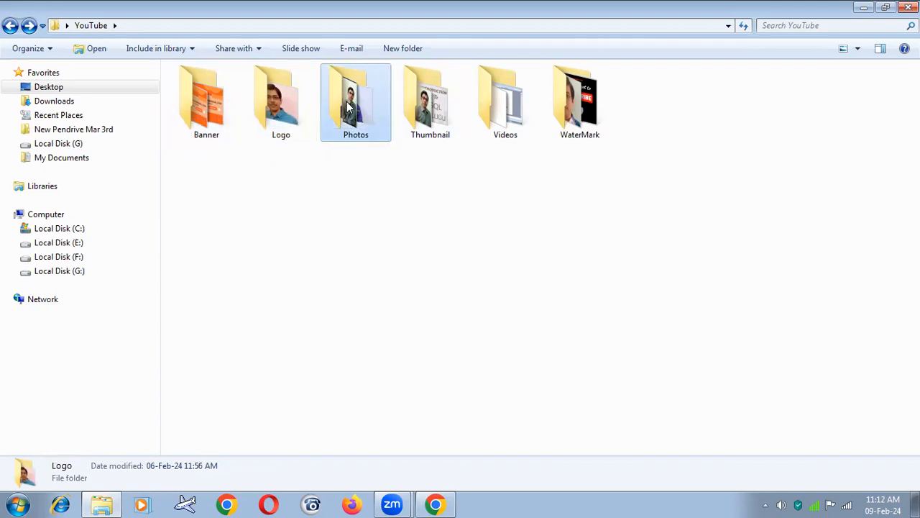
{"action": "left_click", "coordinate": [439, 118]}
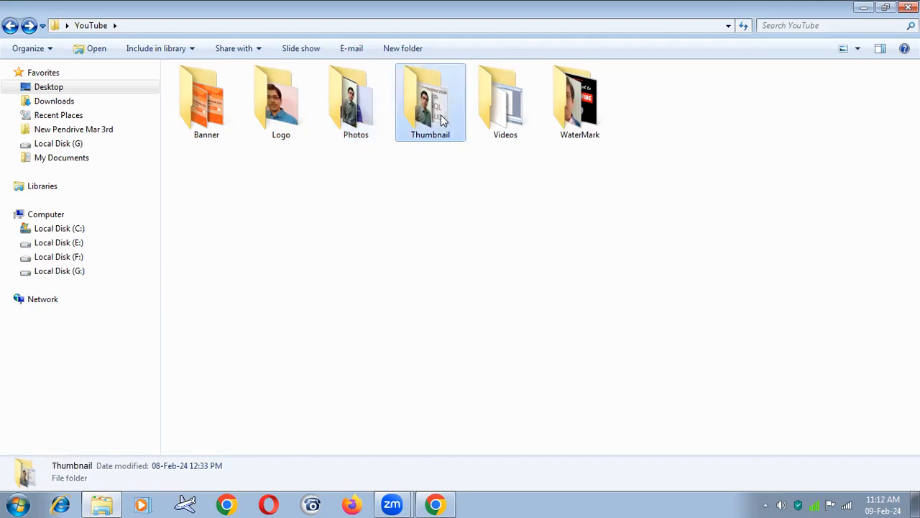
Switch back to the browser and open the PNG download settings of the yellow thumbnail design in Canva
{"action": "left_click", "coordinate": [392, 503]}
{"action": "left_click", "coordinate": [437, 503]}
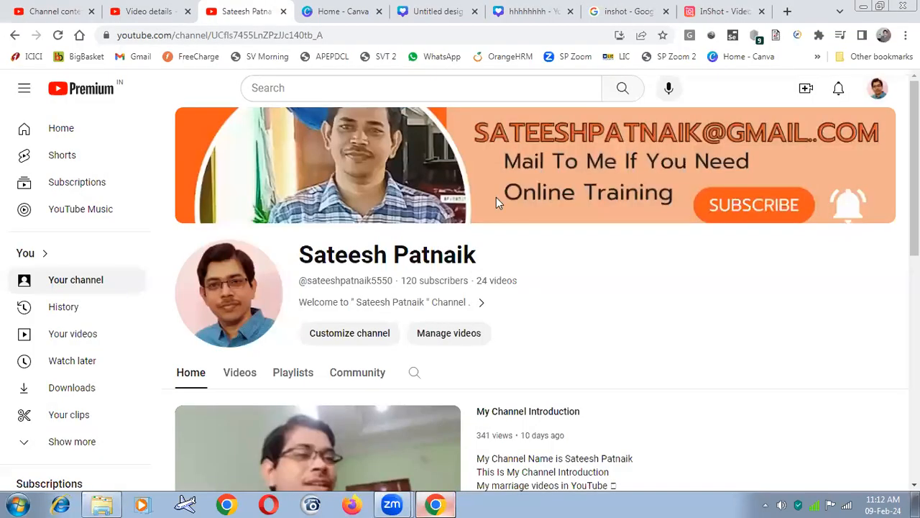
{"action": "left_click", "coordinate": [432, 12]}
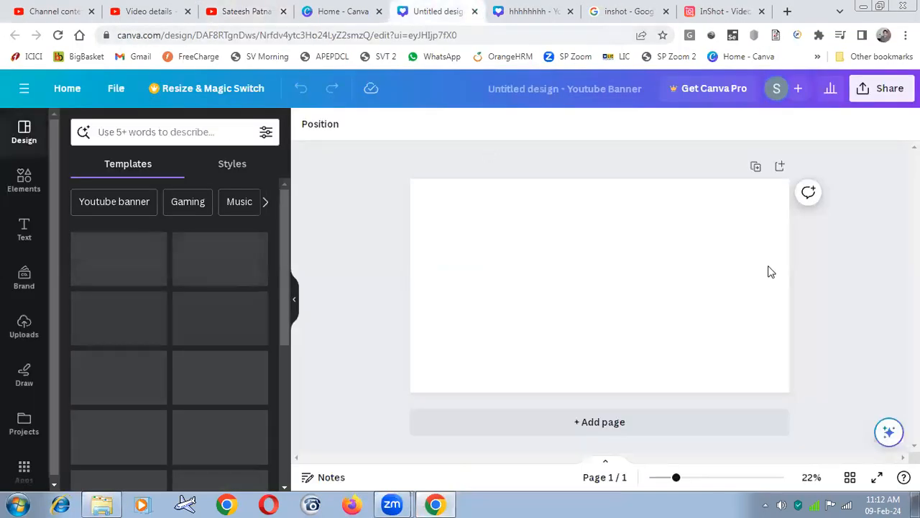
{"action": "left_click", "coordinate": [514, 12]}
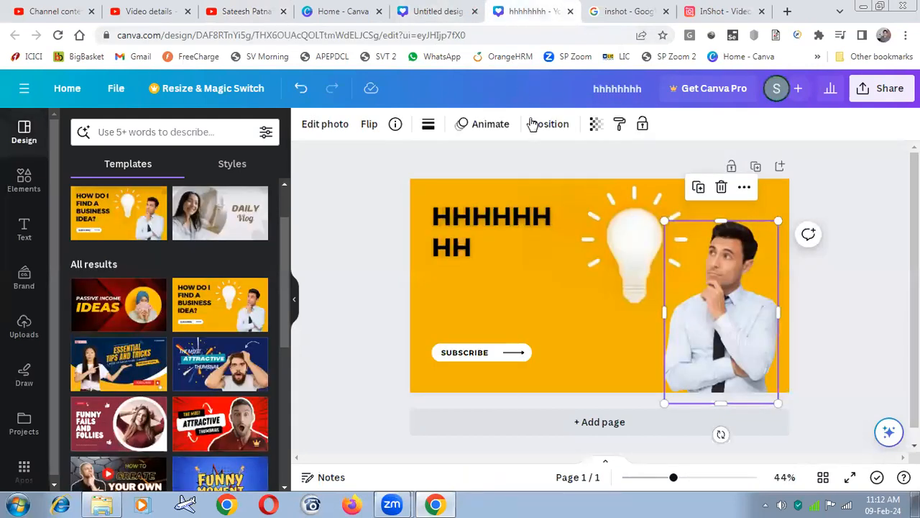
{"action": "left_click", "coordinate": [882, 100]}
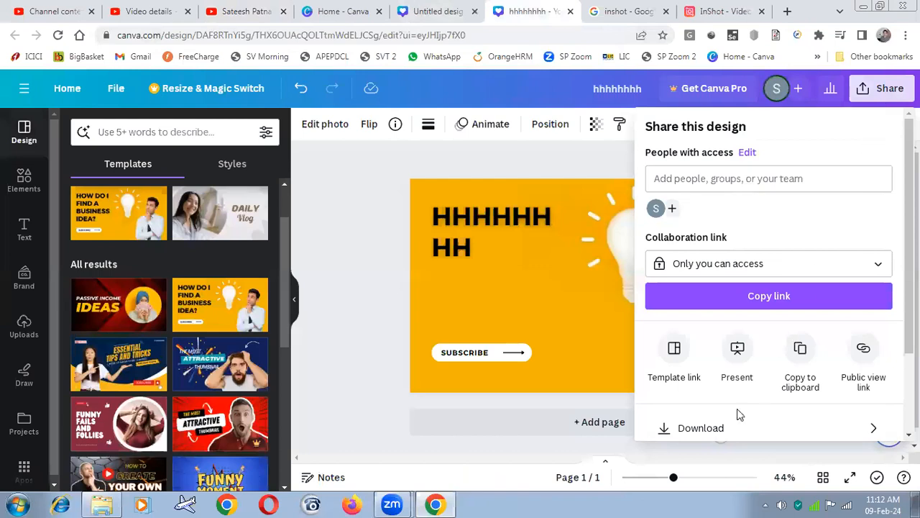
{"action": "left_click", "coordinate": [690, 429]}
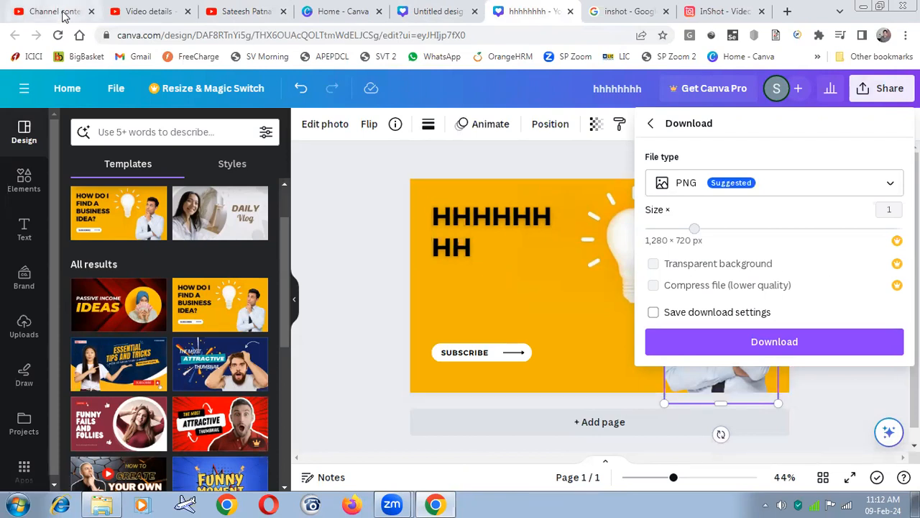
Review the description links and hashtags on the SQL video's details page in YouTube Studio
{"action": "left_click", "coordinate": [119, 15]}
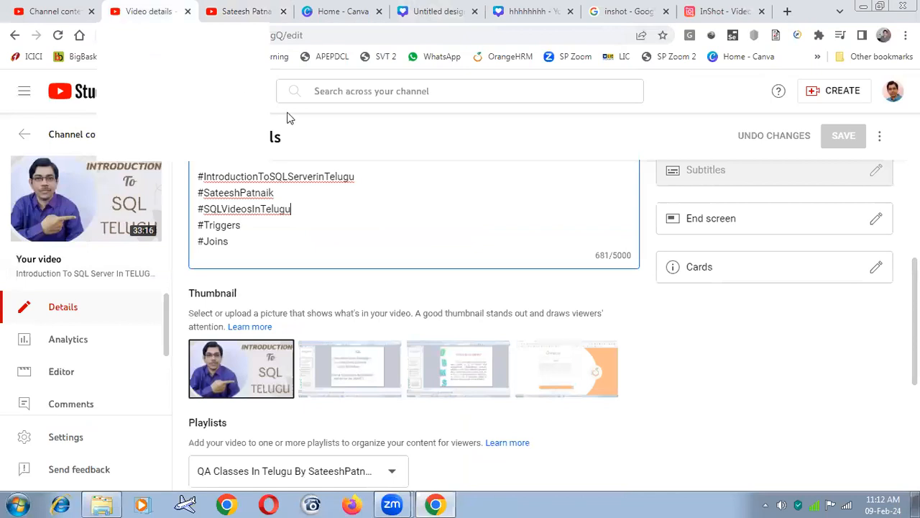
{"action": "scroll", "coordinate": [407, 281], "scroll_direction": "up", "scroll_amount": 2}
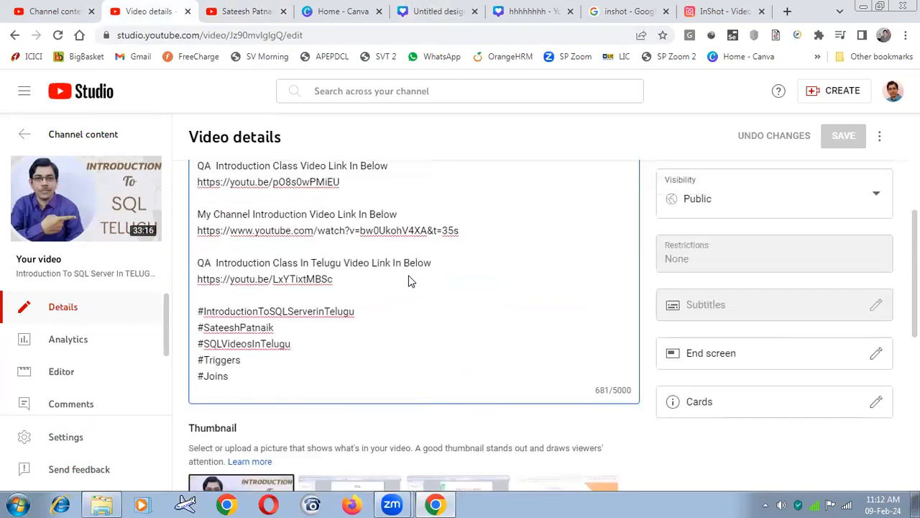
{"action": "scroll", "coordinate": [407, 281], "scroll_direction": "up", "scroll_amount": 2}
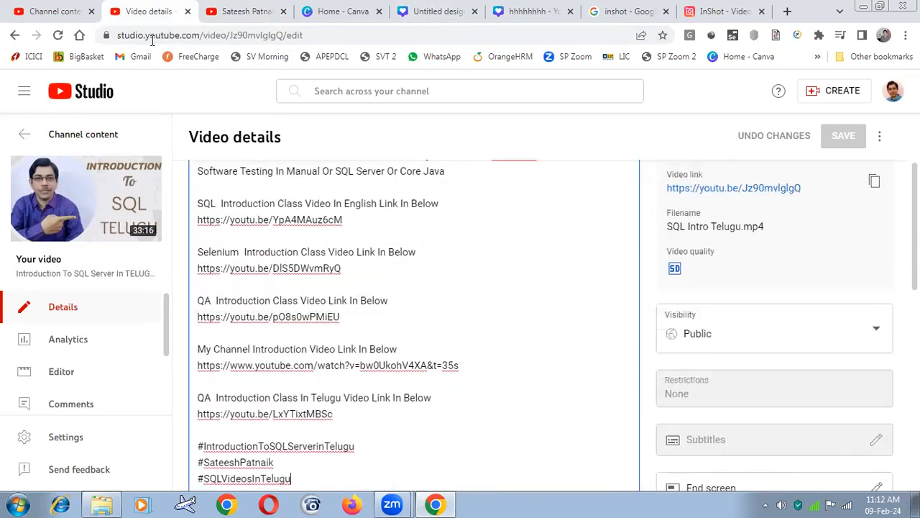
Return to the pending Subscribe upload and examine its title, description, thumbnail, playlist and audience sections
{"action": "left_click", "coordinate": [36, 12]}
{"action": "scroll", "coordinate": [314, 322], "scroll_direction": "down", "scroll_amount": 1}
{"action": "scroll", "coordinate": [312, 294], "scroll_direction": "up", "scroll_amount": 1}
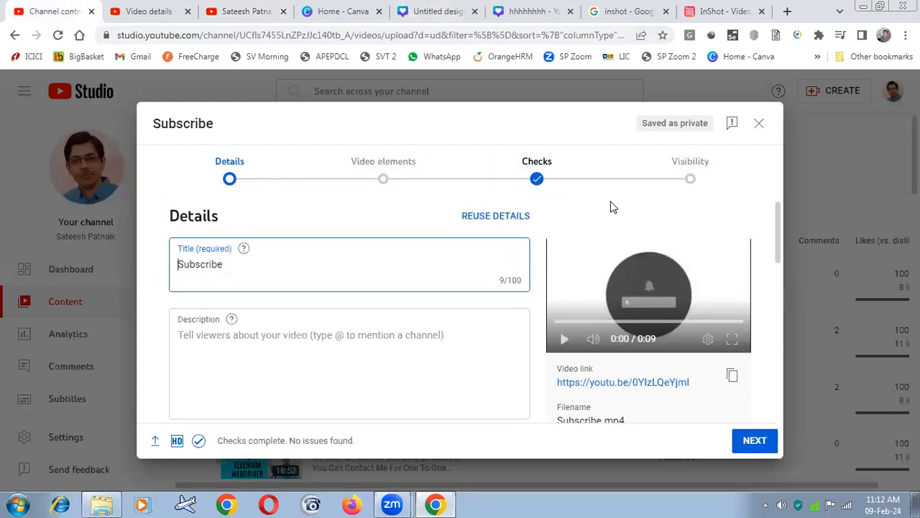
{"action": "left_click_drag", "start_coordinate": [241, 272], "coordinate": [175, 267]}
{"action": "scroll", "coordinate": [286, 294], "scroll_direction": "down", "scroll_amount": 1}
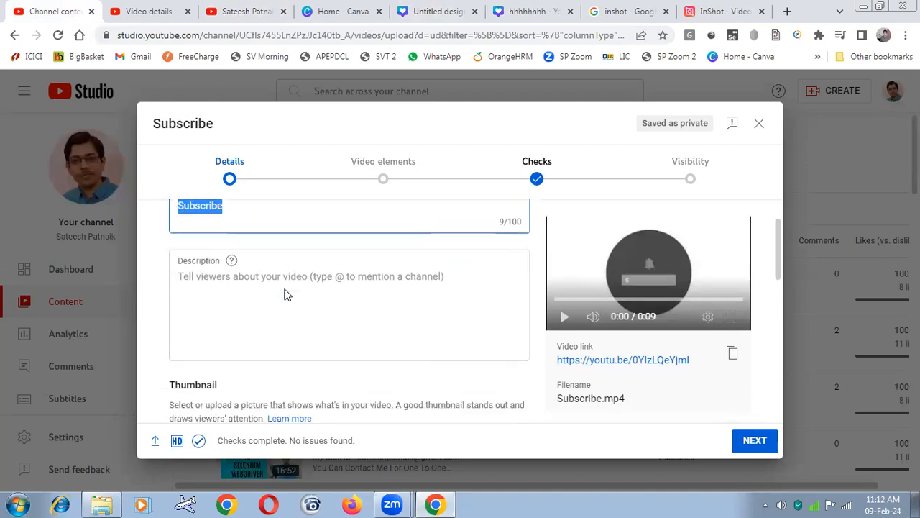
{"action": "left_click", "coordinate": [181, 271]}
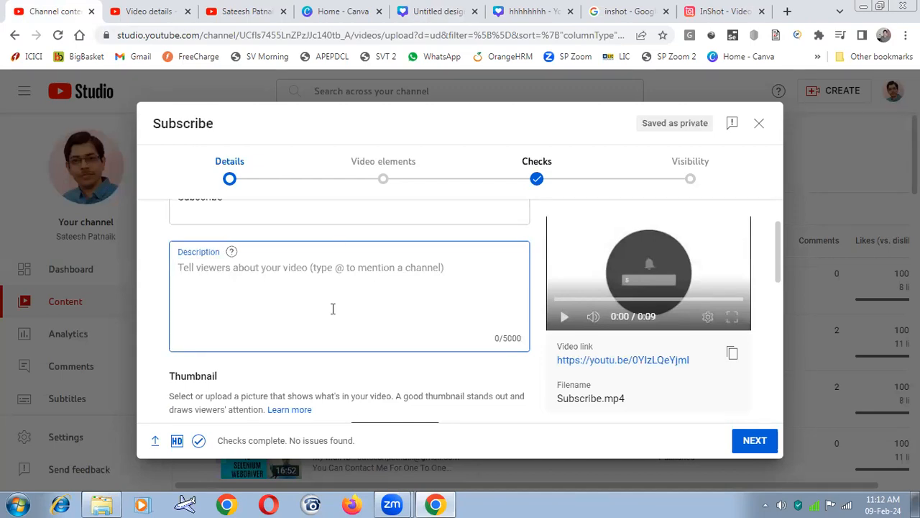
{"action": "scroll", "coordinate": [332, 309], "scroll_direction": "down", "scroll_amount": 1}
{"action": "scroll", "coordinate": [335, 310], "scroll_direction": "down", "scroll_amount": 1}
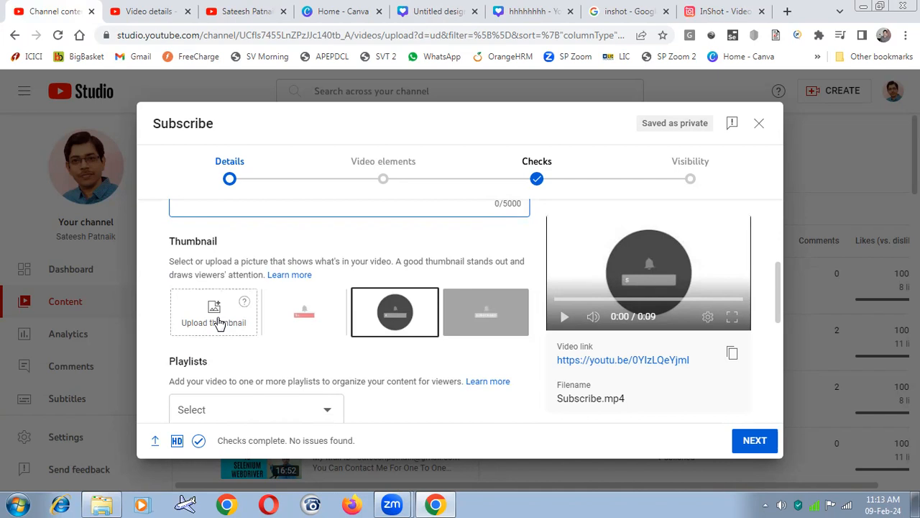
{"action": "scroll", "coordinate": [220, 325], "scroll_direction": "down", "scroll_amount": 1}
{"action": "scroll", "coordinate": [310, 349], "scroll_direction": "down", "scroll_amount": 3}
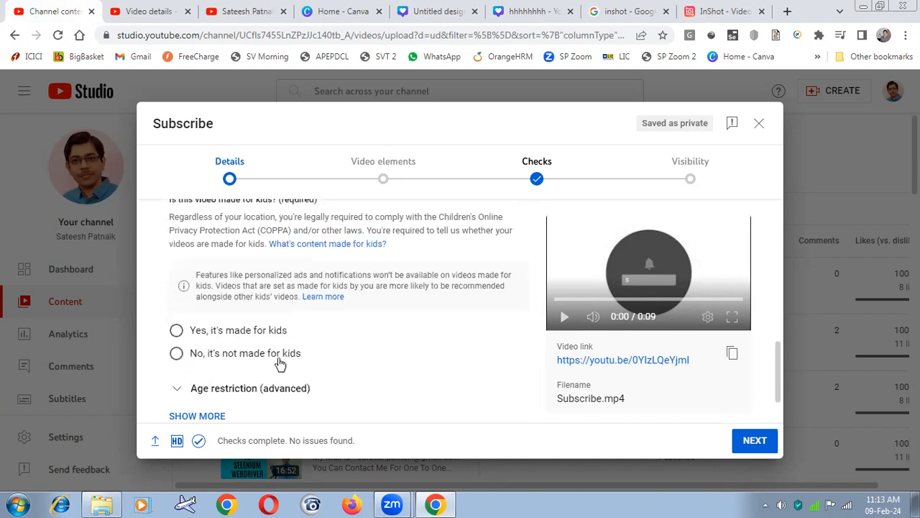
Set the Subscribe video as not made for kids and close its upload dialog, leaving it as a draft
{"action": "left_click", "coordinate": [177, 353]}
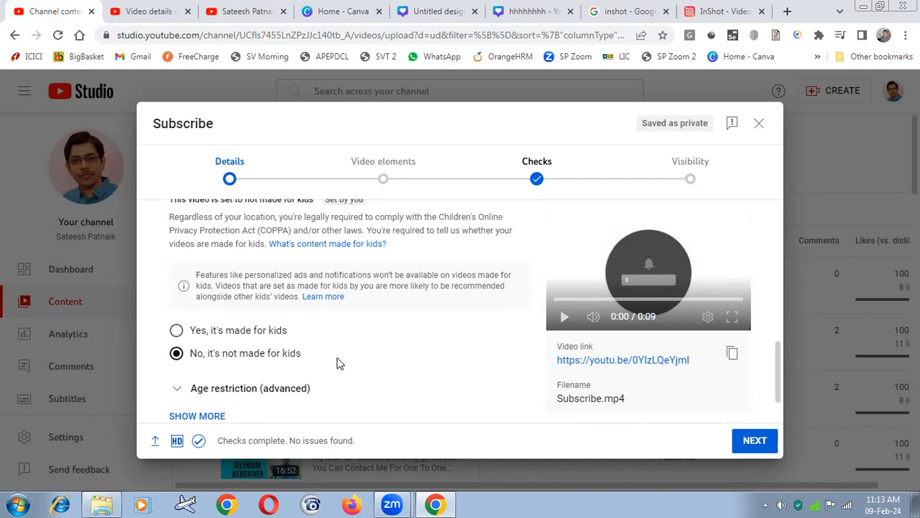
{"action": "scroll", "coordinate": [336, 363], "scroll_direction": "down", "scroll_amount": 2}
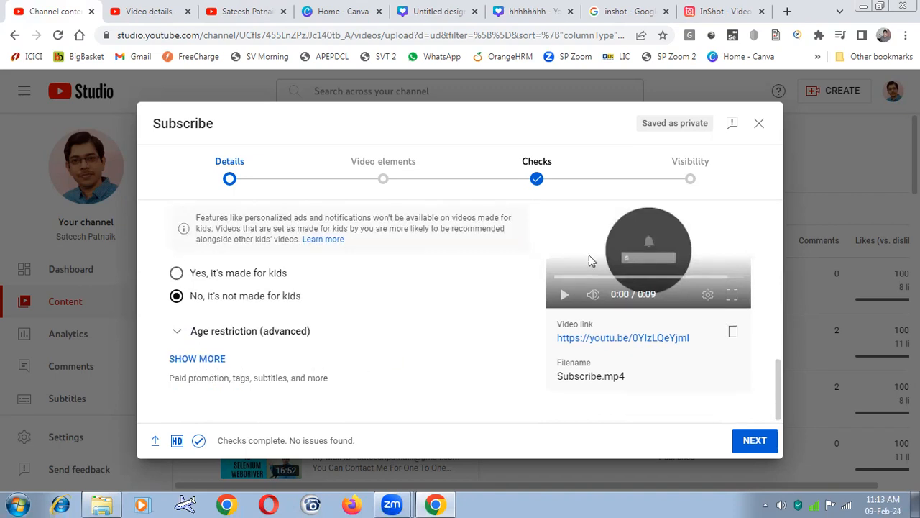
{"action": "left_click", "coordinate": [759, 122]}
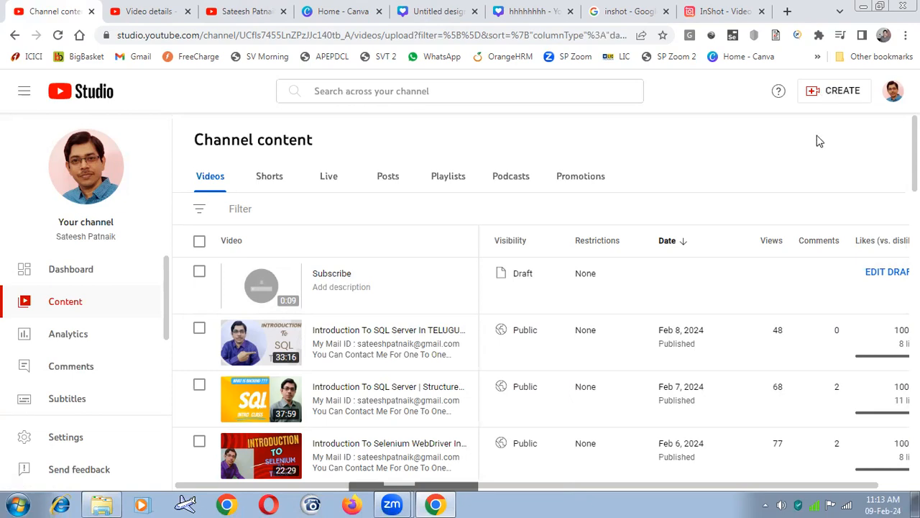
Start a new video upload and choose the Subscribe file from the Videos folder
{"action": "left_click", "coordinate": [824, 95]}
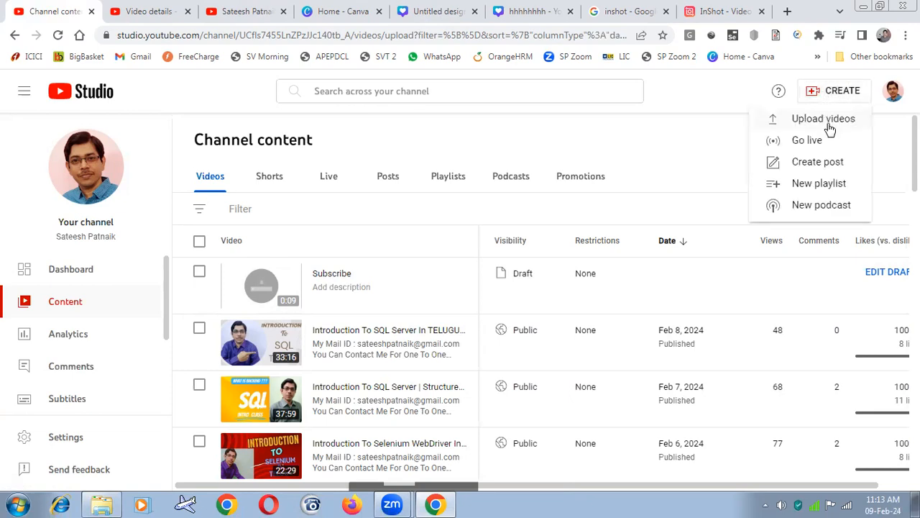
{"action": "left_click", "coordinate": [826, 122]}
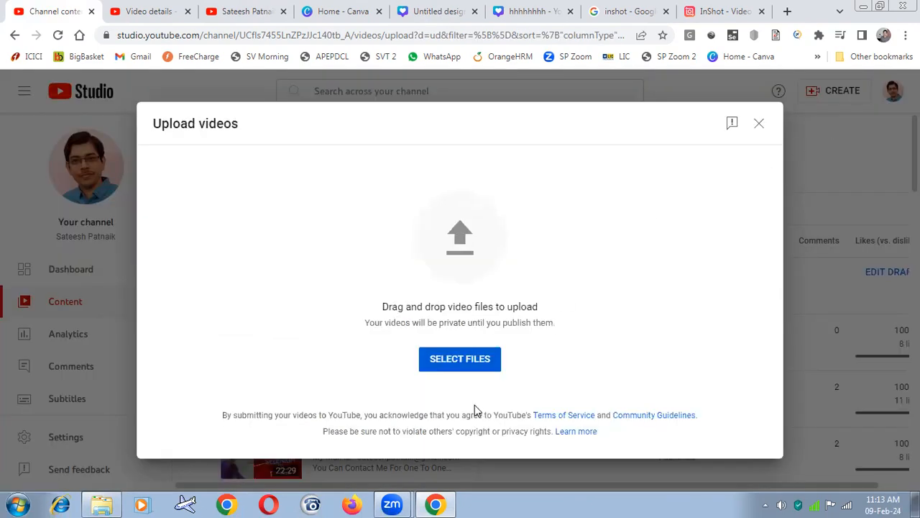
{"action": "left_click", "coordinate": [468, 369]}
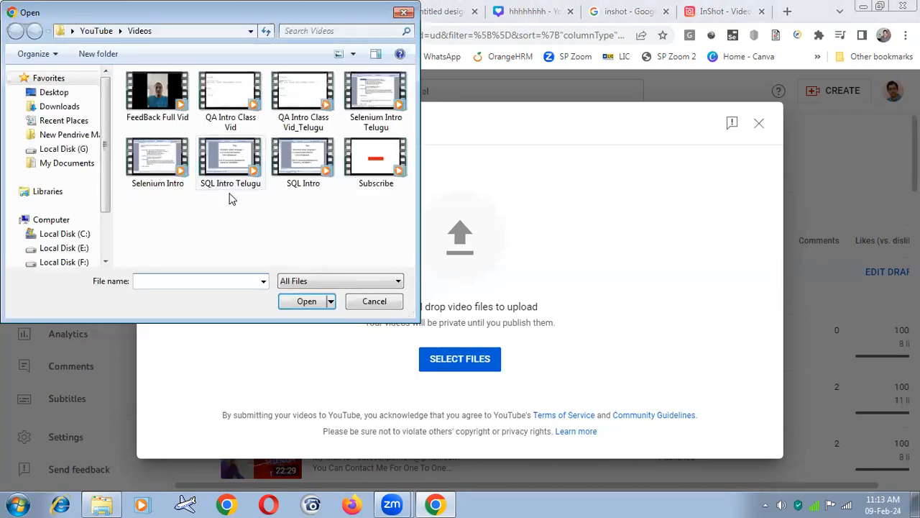
{"action": "double_click", "coordinate": [371, 181]}
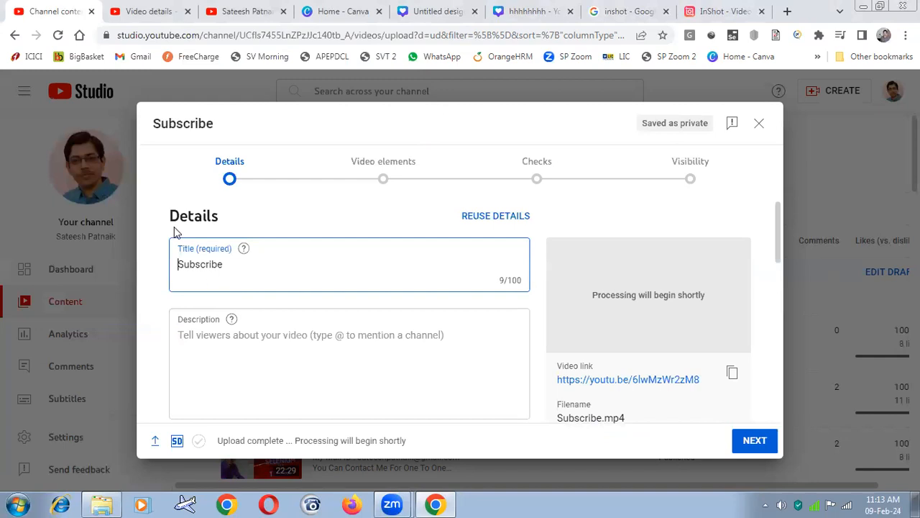
Look over the new upload's title, description and thumbnail sections and check the thumbnail design in Canva
{"action": "left_click_drag", "start_coordinate": [248, 263], "coordinate": [172, 264]}
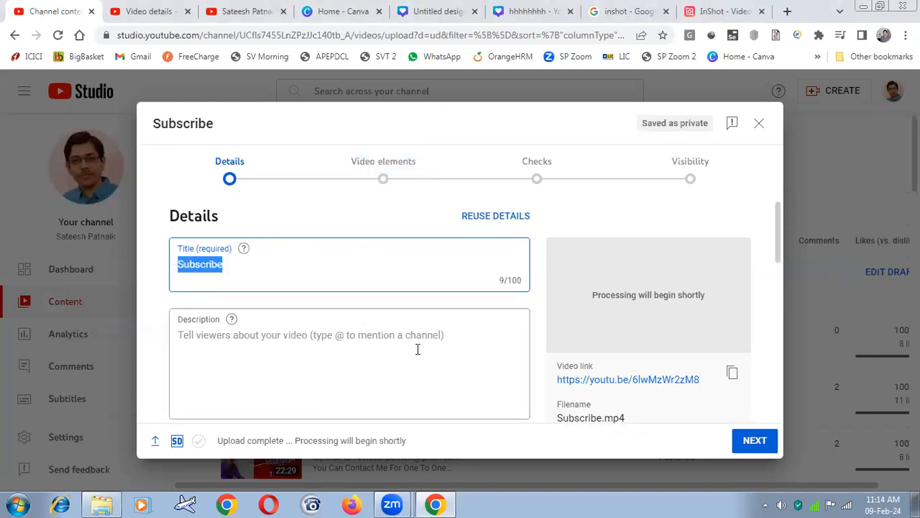
{"action": "scroll", "coordinate": [417, 349], "scroll_direction": "down", "scroll_amount": 1}
{"action": "left_click", "coordinate": [192, 273]}
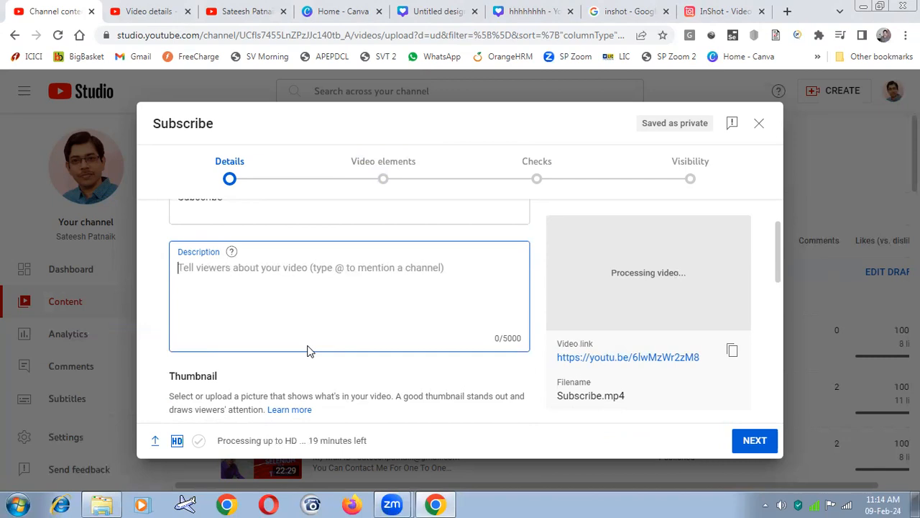
{"action": "scroll", "coordinate": [307, 350], "scroll_direction": "down", "scroll_amount": 1}
{"action": "scroll", "coordinate": [238, 338], "scroll_direction": "down", "scroll_amount": 1}
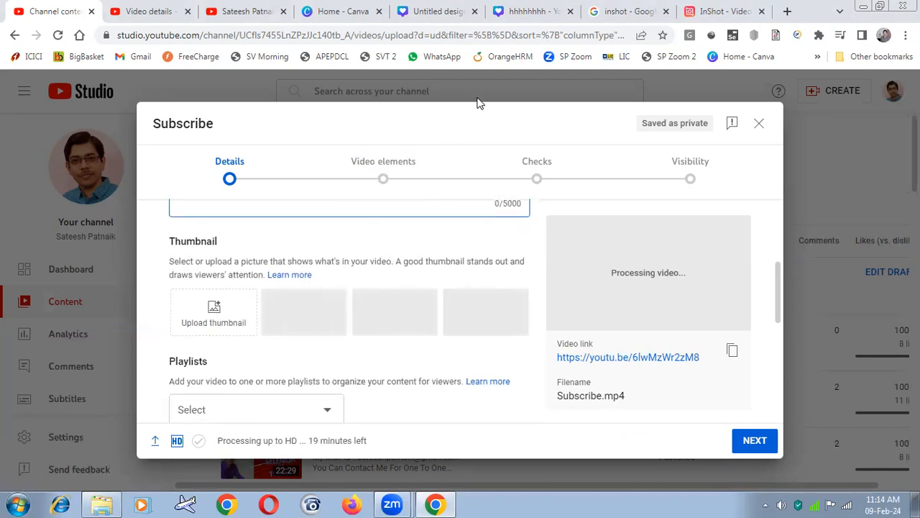
{"action": "left_click", "coordinate": [516, 13]}
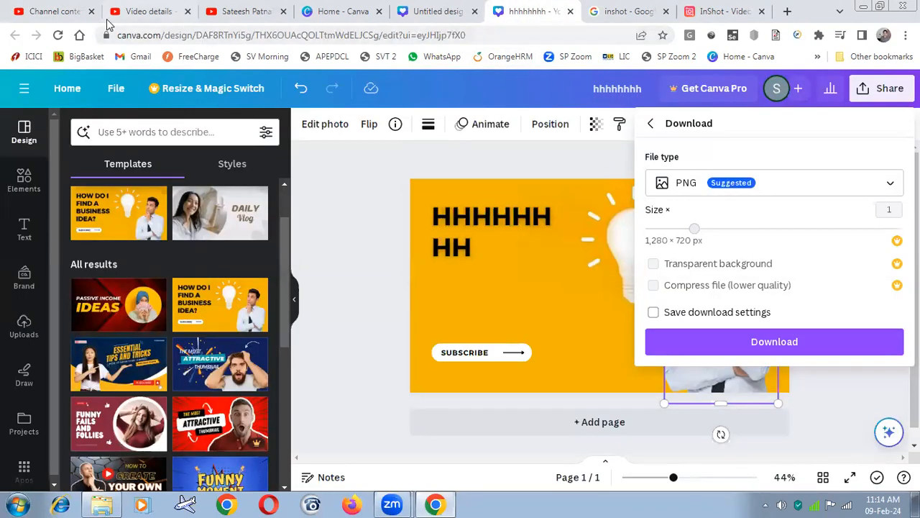
{"action": "left_click", "coordinate": [58, 20]}
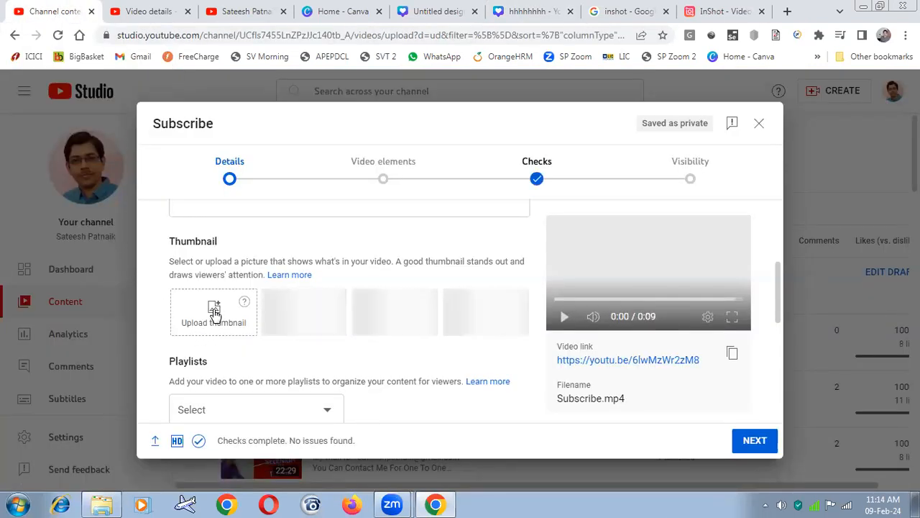
Upload the WeekEnd image from the YouTube folder's Thumbnail subfolder as the video's custom thumbnail
{"action": "left_click", "coordinate": [213, 311]}
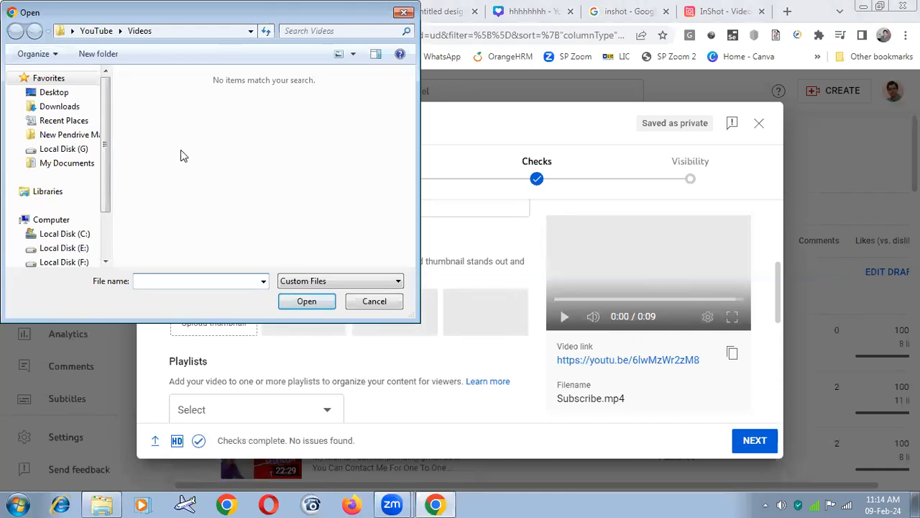
{"action": "left_click", "coordinate": [95, 32]}
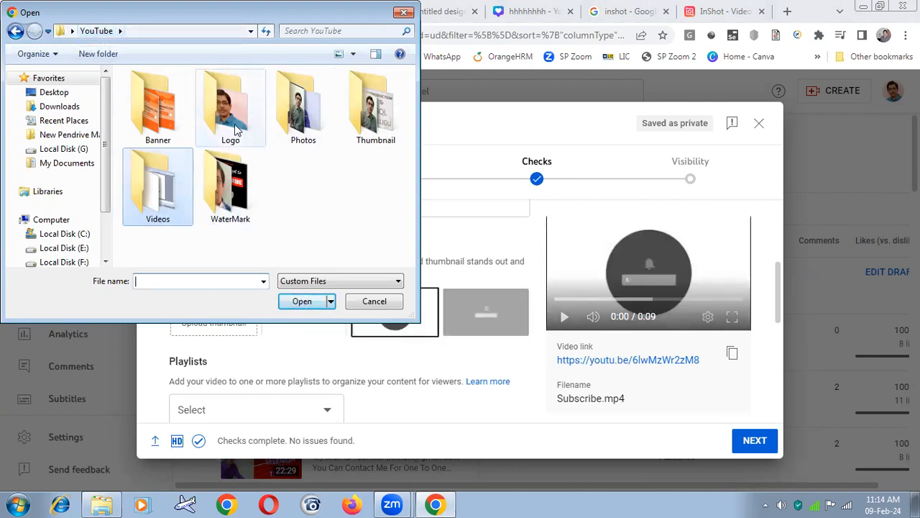
{"action": "left_click", "coordinate": [391, 136]}
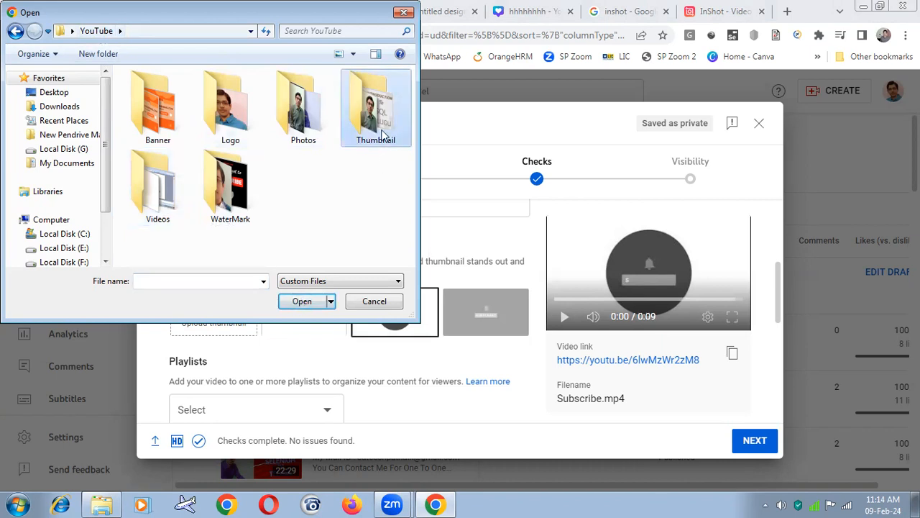
{"action": "double_click", "coordinate": [381, 154]}
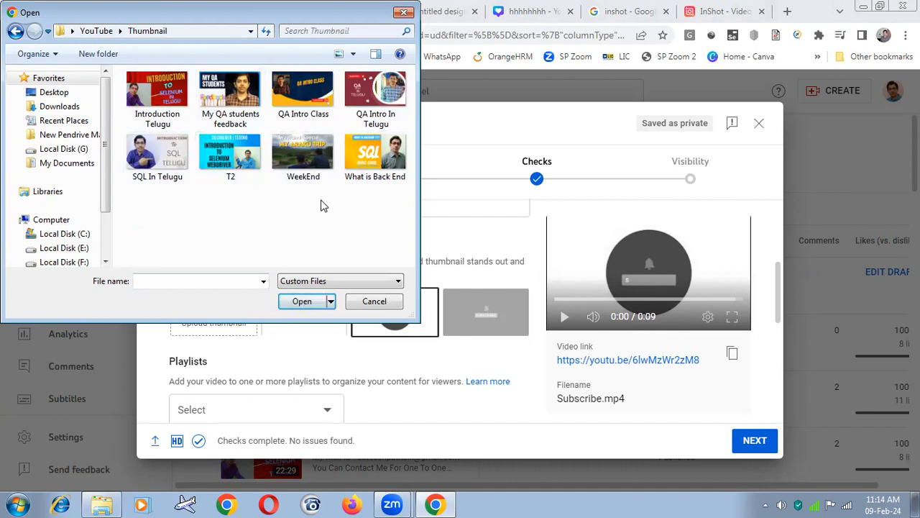
{"action": "double_click", "coordinate": [302, 155]}
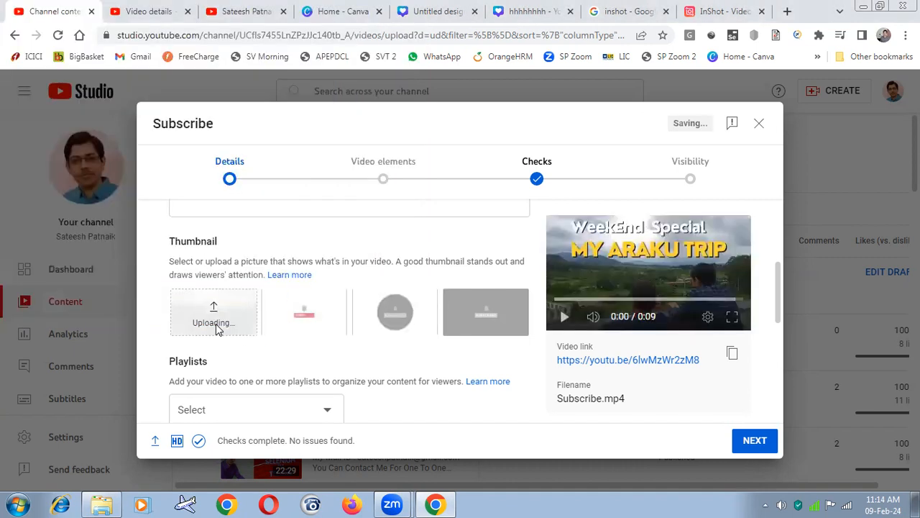
Set the new Subscribe upload's audience to not made for kids
{"action": "scroll", "coordinate": [460, 354], "scroll_direction": "down", "scroll_amount": 1}
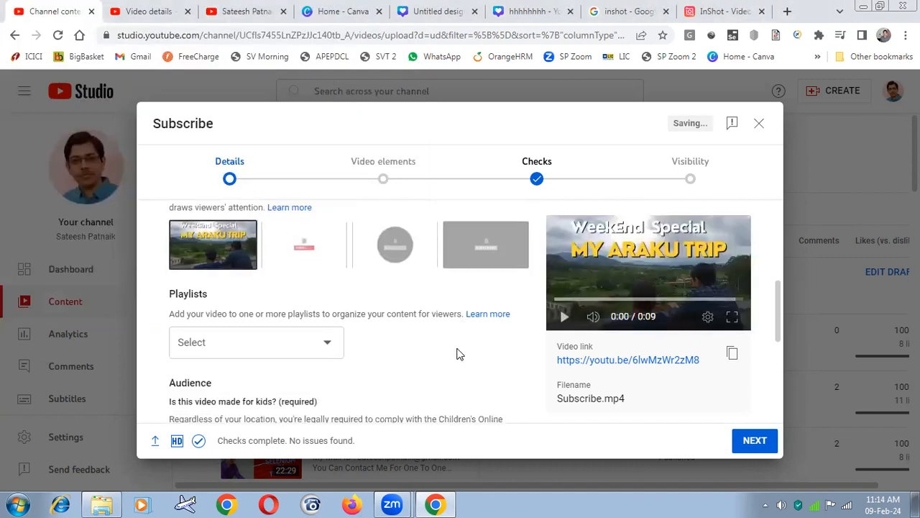
{"action": "scroll", "coordinate": [460, 353], "scroll_direction": "down", "scroll_amount": 4}
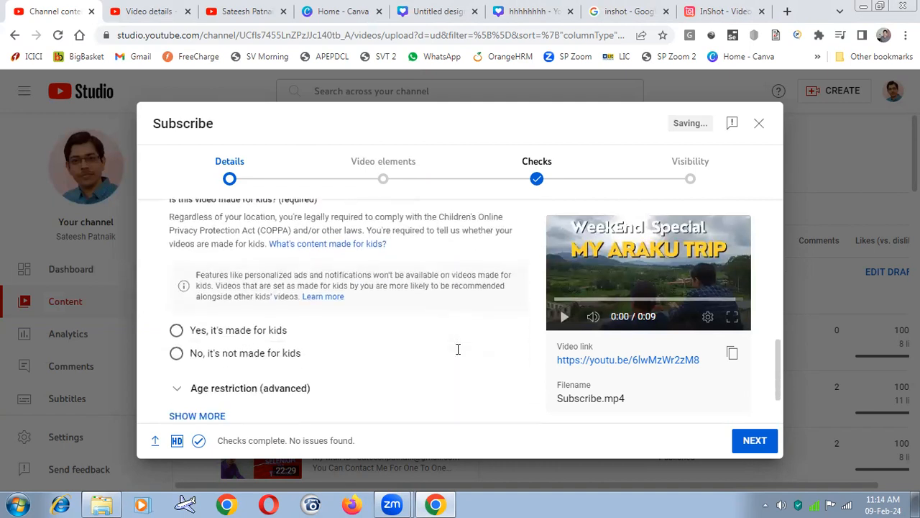
{"action": "left_click", "coordinate": [177, 299]}
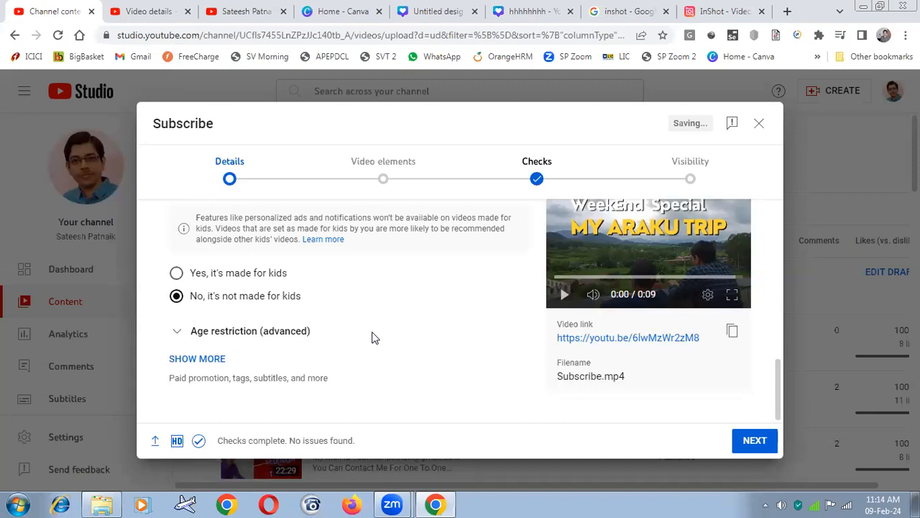
Expand the Subscribe upload's additional settings and go to its tags field
{"action": "left_click", "coordinate": [196, 359]}
{"action": "scroll", "coordinate": [300, 382], "scroll_direction": "down", "scroll_amount": 3}
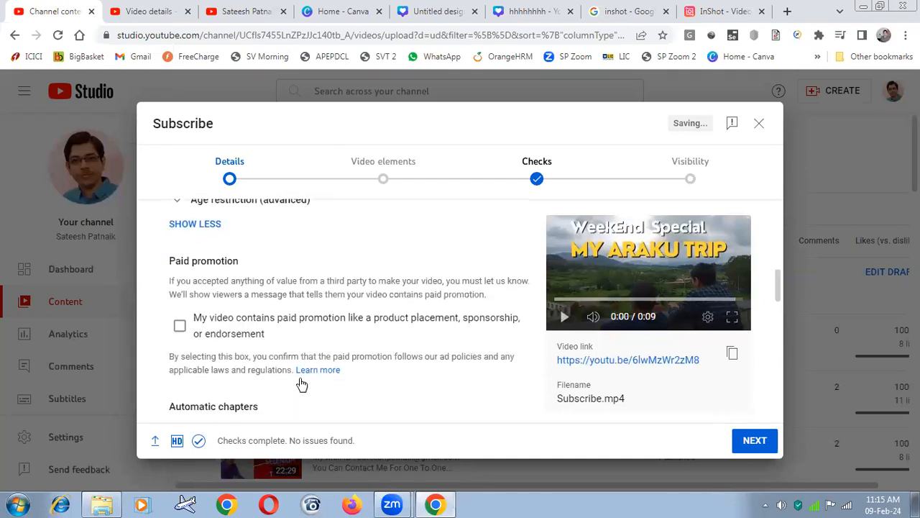
{"action": "scroll", "coordinate": [300, 382], "scroll_direction": "down", "scroll_amount": 5}
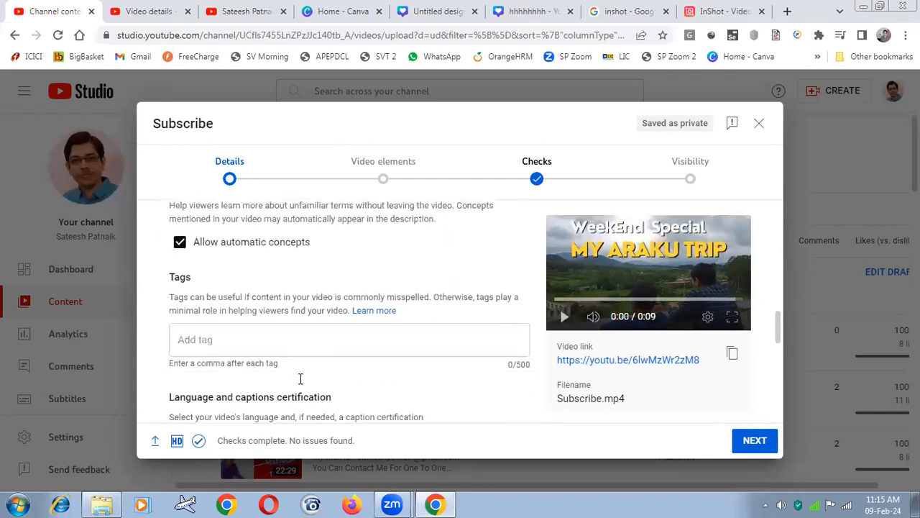
{"action": "left_click", "coordinate": [275, 344]}
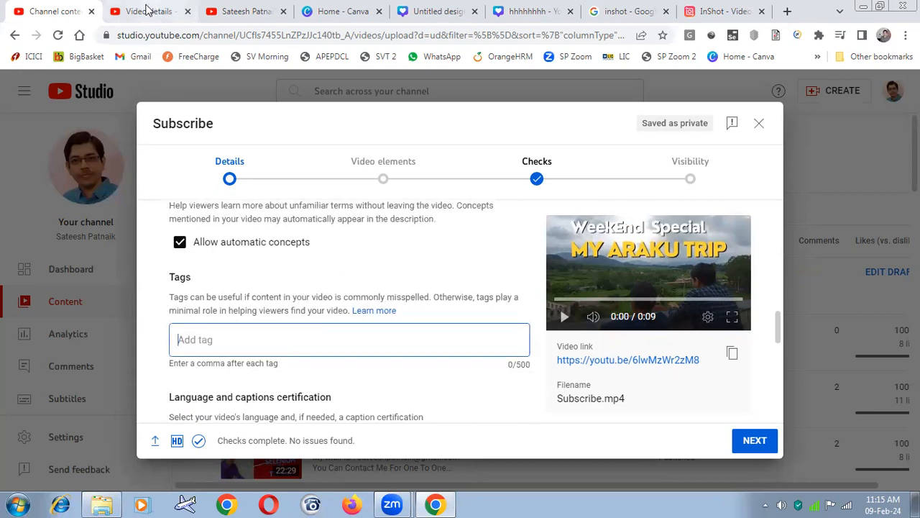
Examine the description hashtags and the tags of the published Introduction To SQL Server In TELUGU video
{"action": "left_click", "coordinate": [149, 11]}
{"action": "type", "text": "#Triggers #Joins"}
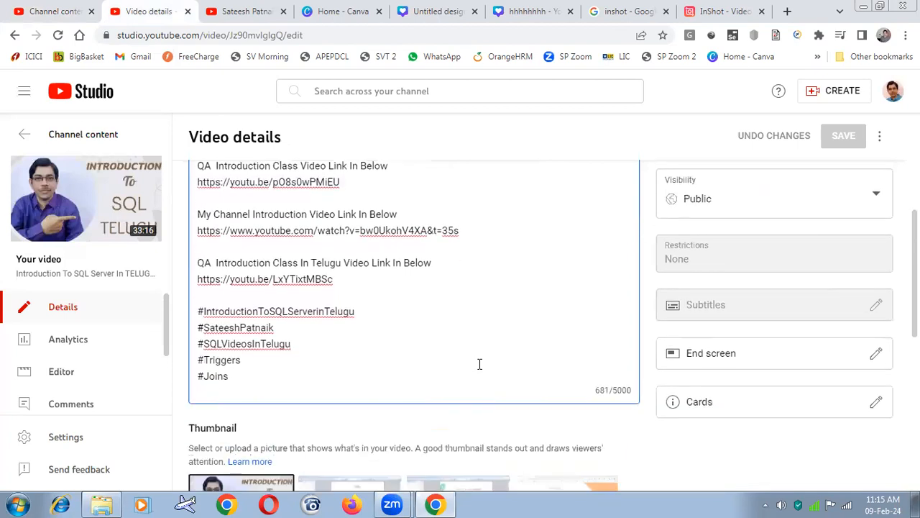
{"action": "scroll", "coordinate": [478, 362], "scroll_direction": "up", "scroll_amount": 2}
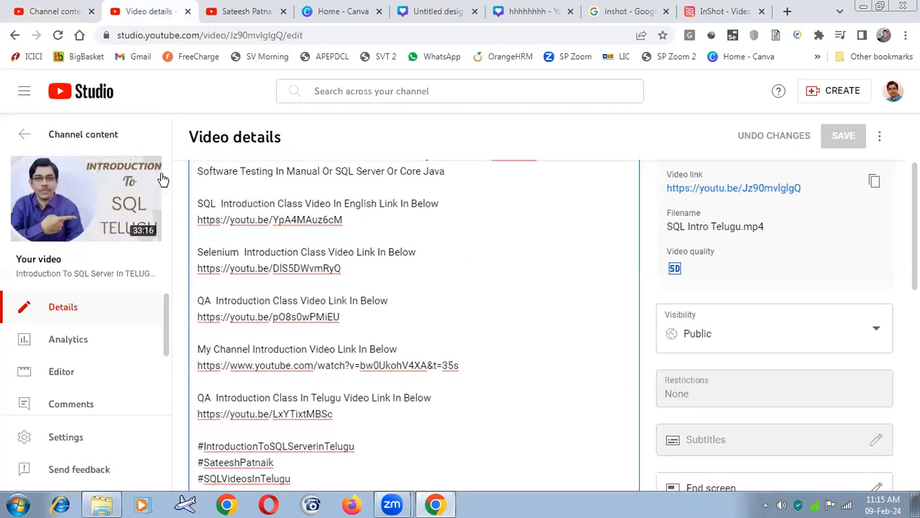
{"action": "scroll", "coordinate": [454, 348], "scroll_direction": "down", "scroll_amount": 10}
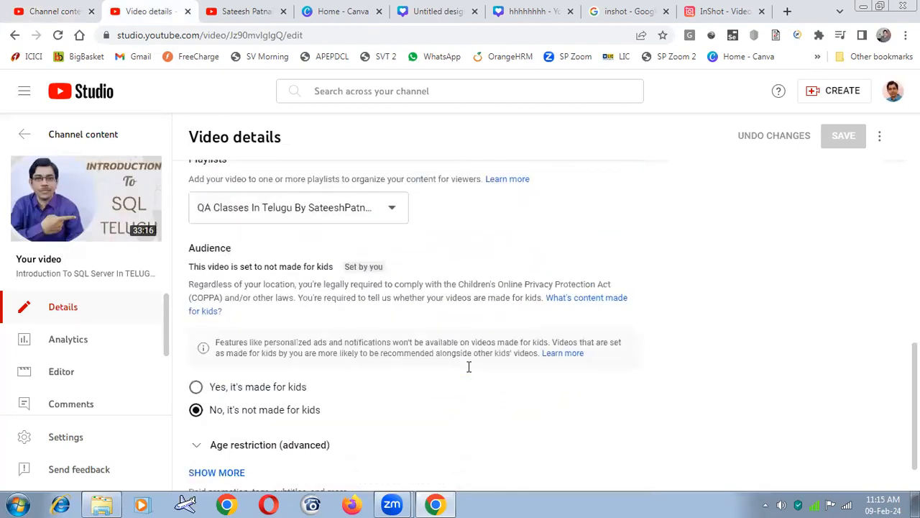
{"action": "left_click", "coordinate": [224, 443]}
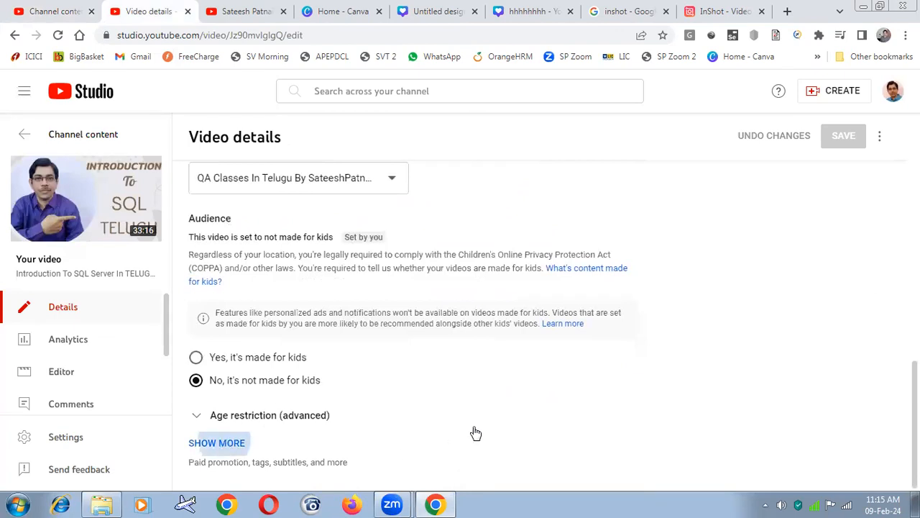
{"action": "scroll", "coordinate": [484, 428], "scroll_direction": "down", "scroll_amount": 10}
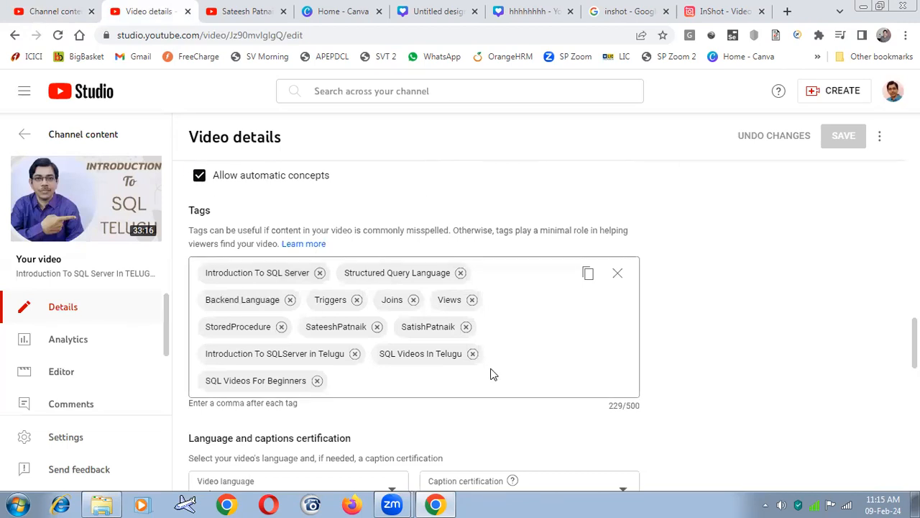
Review the published SQL video's recording date, license, Shorts remixing, category and comments settings
{"action": "scroll", "coordinate": [491, 374], "scroll_direction": "down", "scroll_amount": 2}
{"action": "scroll", "coordinate": [491, 374], "scroll_direction": "down", "scroll_amount": 5}
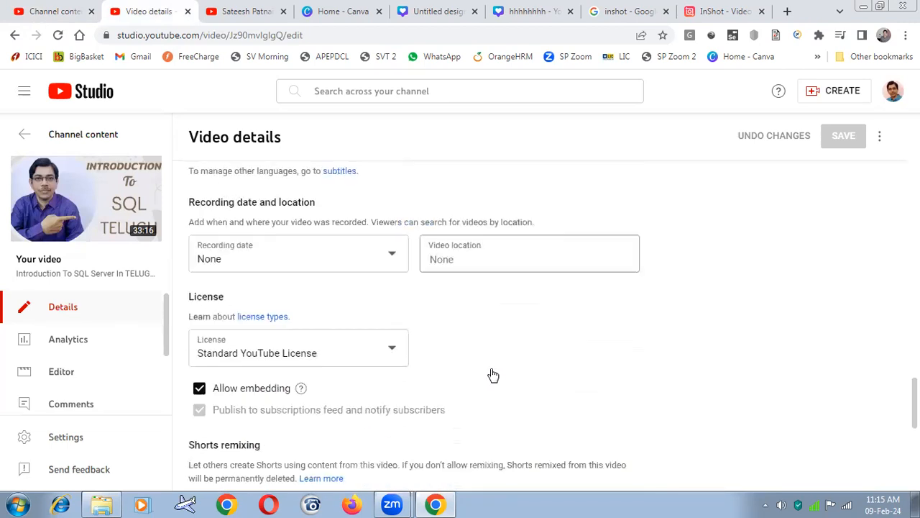
{"action": "scroll", "coordinate": [491, 374], "scroll_direction": "down", "scroll_amount": 2}
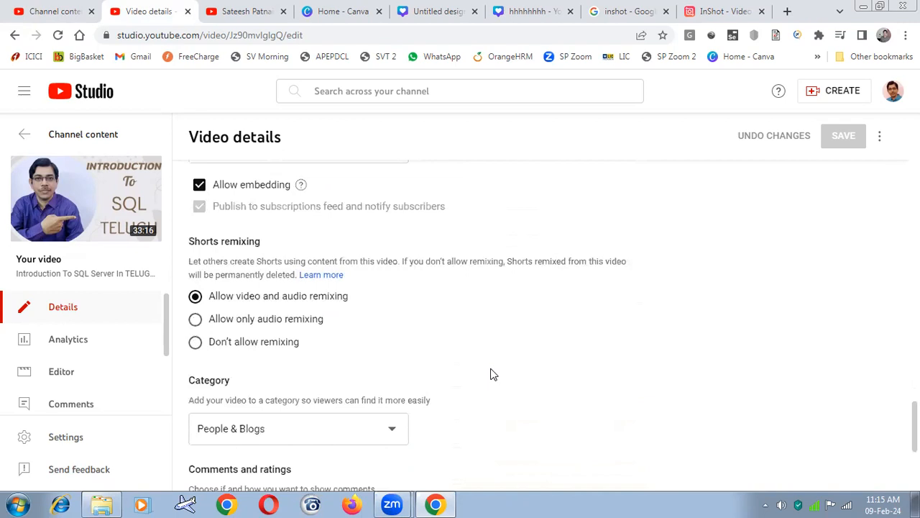
{"action": "scroll", "coordinate": [491, 374], "scroll_direction": "down", "scroll_amount": 2}
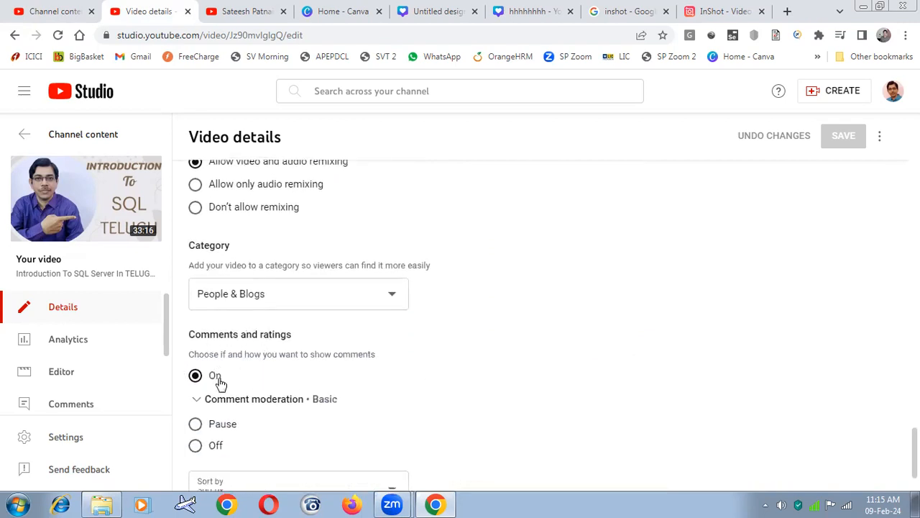
{"action": "scroll", "coordinate": [309, 395], "scroll_direction": "up", "scroll_amount": 1}
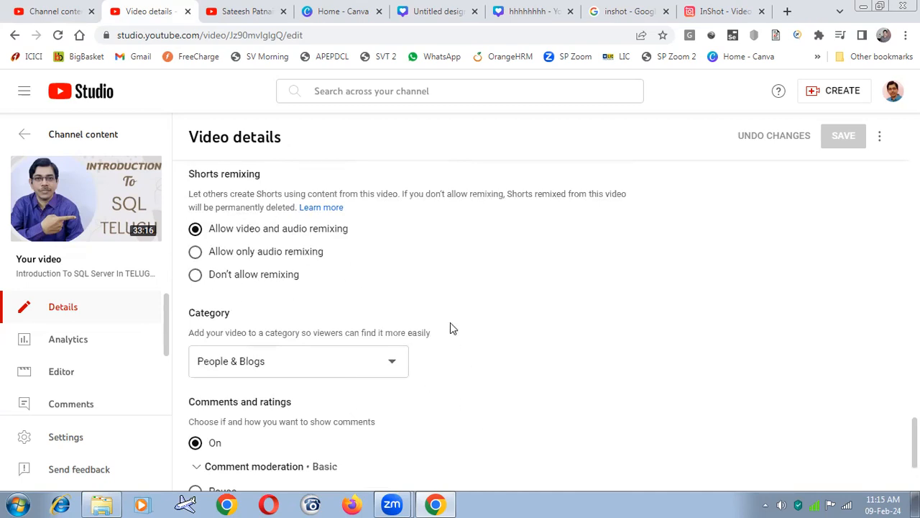
{"action": "scroll", "coordinate": [482, 408], "scroll_direction": "down", "scroll_amount": 1}
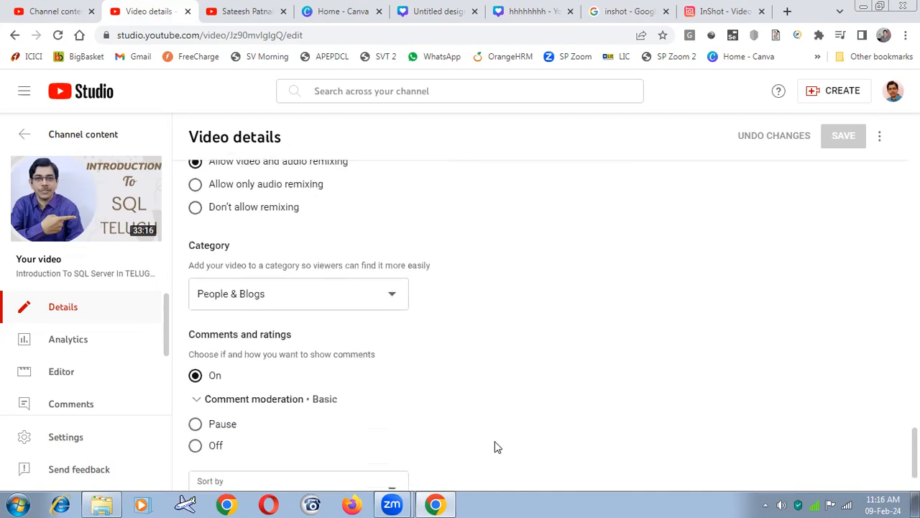
{"action": "scroll", "coordinate": [500, 442], "scroll_direction": "down", "scroll_amount": 1}
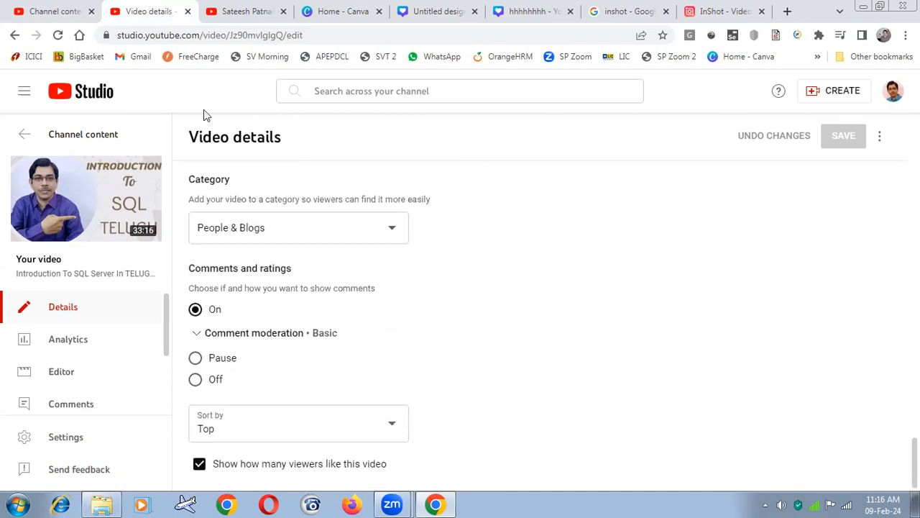
Return to the Subscribe upload and advance it through the video elements and checks to the visibility stage
{"action": "left_click", "coordinate": [44, 11]}
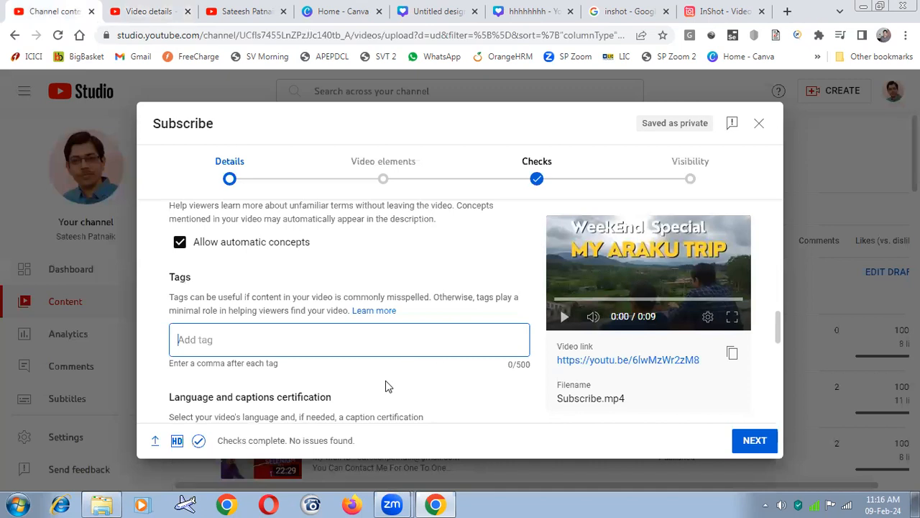
{"action": "left_click", "coordinate": [752, 445]}
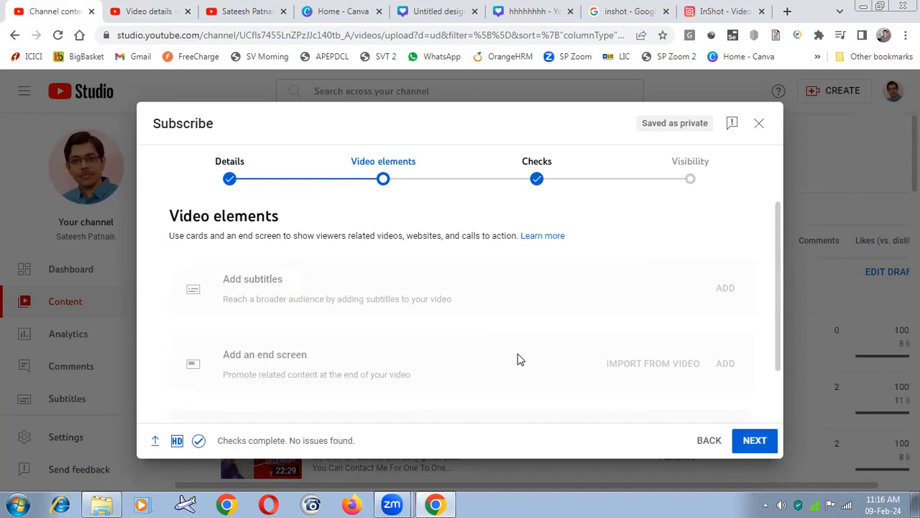
{"action": "scroll", "coordinate": [520, 360], "scroll_direction": "down", "scroll_amount": 2}
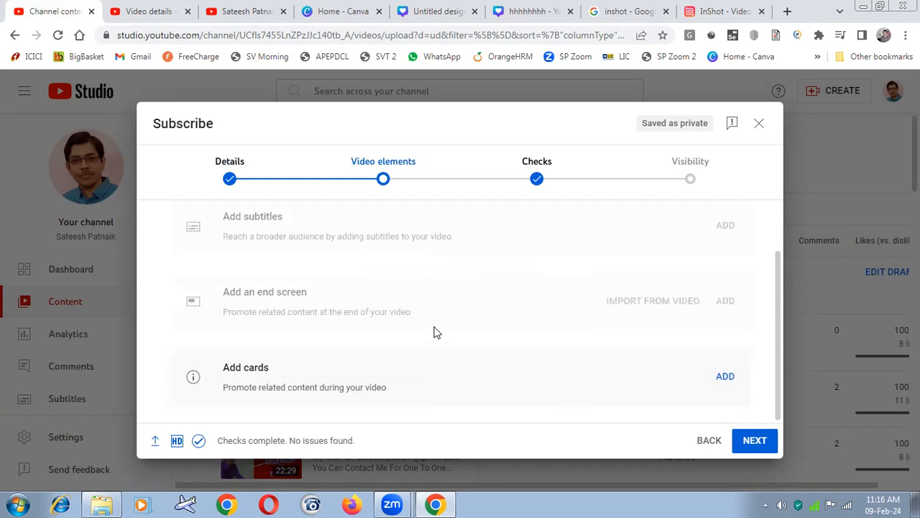
{"action": "mouse_move", "coordinate": [728, 310]}
{"action": "left_click", "coordinate": [751, 440]}
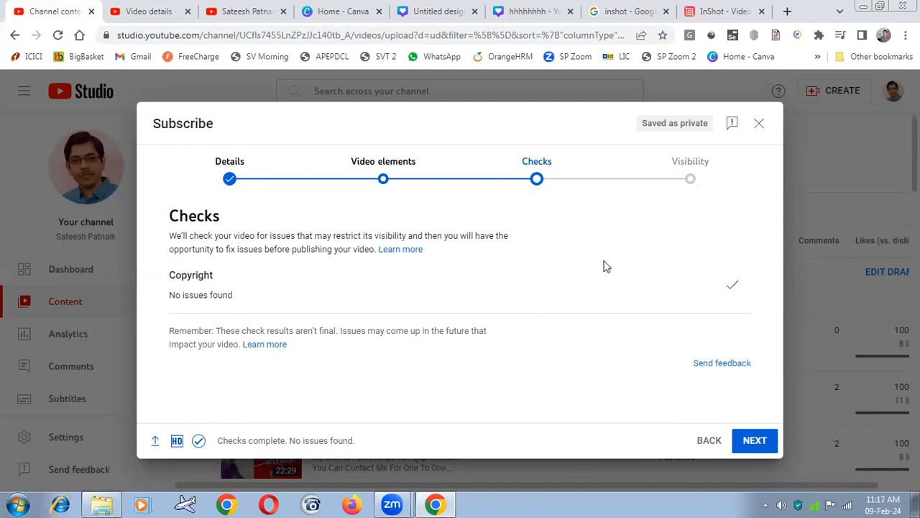
{"action": "left_click", "coordinate": [752, 441]}
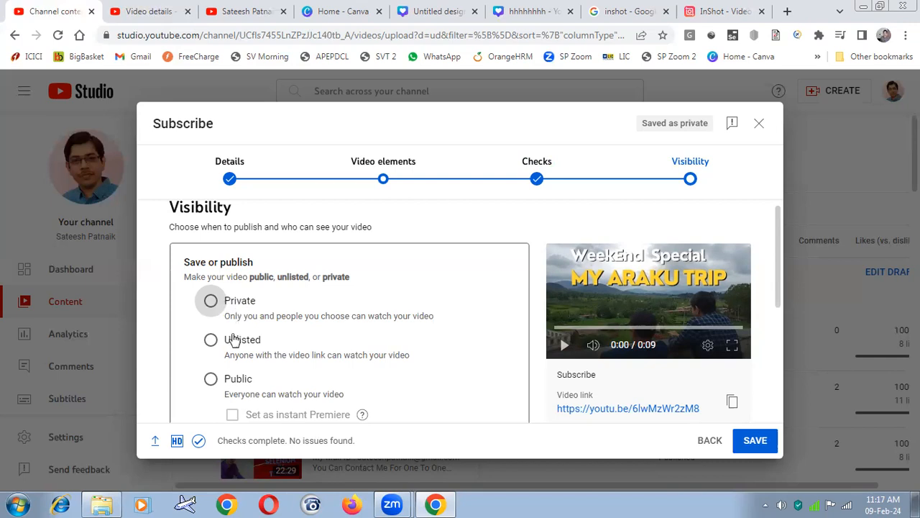
Choose Public visibility for the Subscribe upload and copy its video link, closing the upload without publishing
{"action": "left_click", "coordinate": [209, 340]}
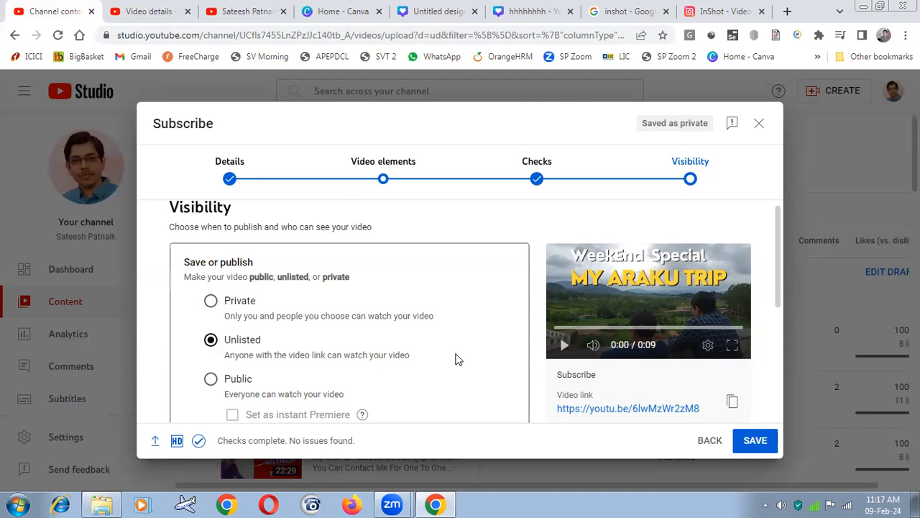
{"action": "left_click", "coordinate": [207, 382]}
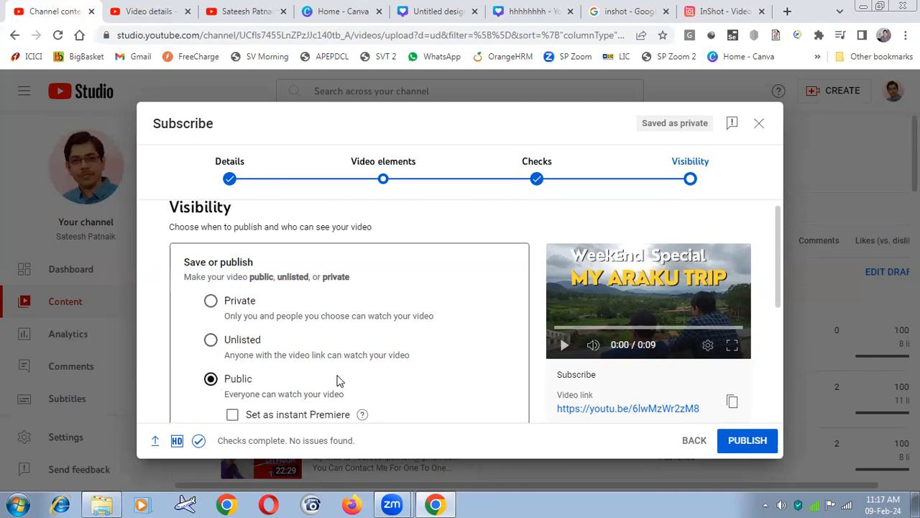
{"action": "left_click", "coordinate": [734, 406]}
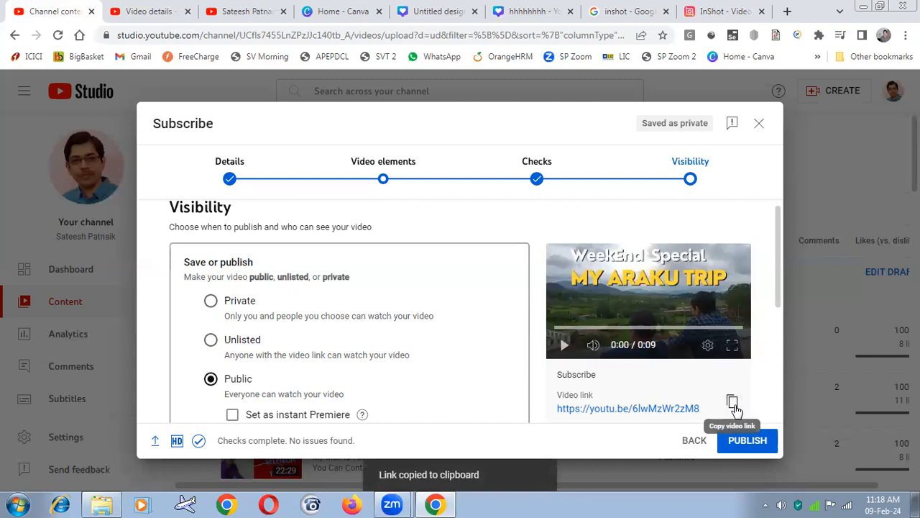
{"action": "left_click", "coordinate": [759, 124]}
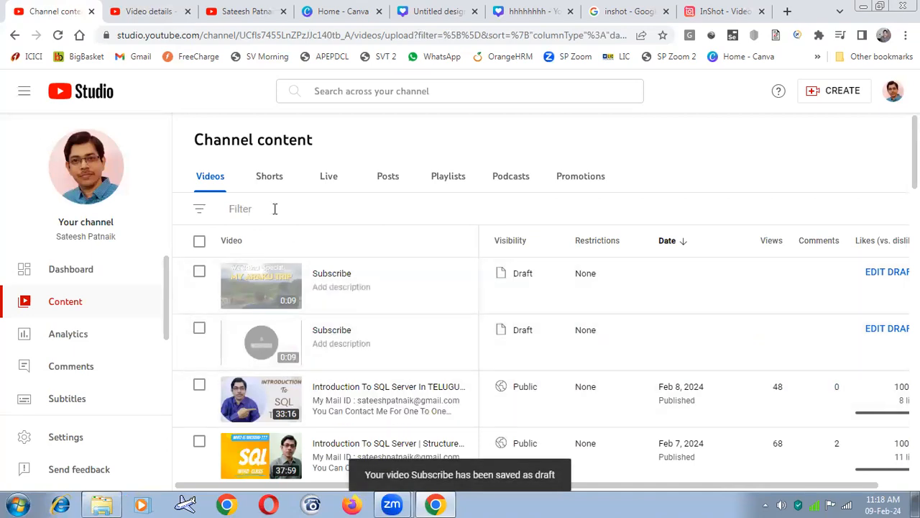
Go from the YouTube channel page to its own video list and open the details of Introduction To SQL Server In TELUGU
{"action": "left_click", "coordinate": [227, 13]}
{"action": "left_click", "coordinate": [77, 289]}
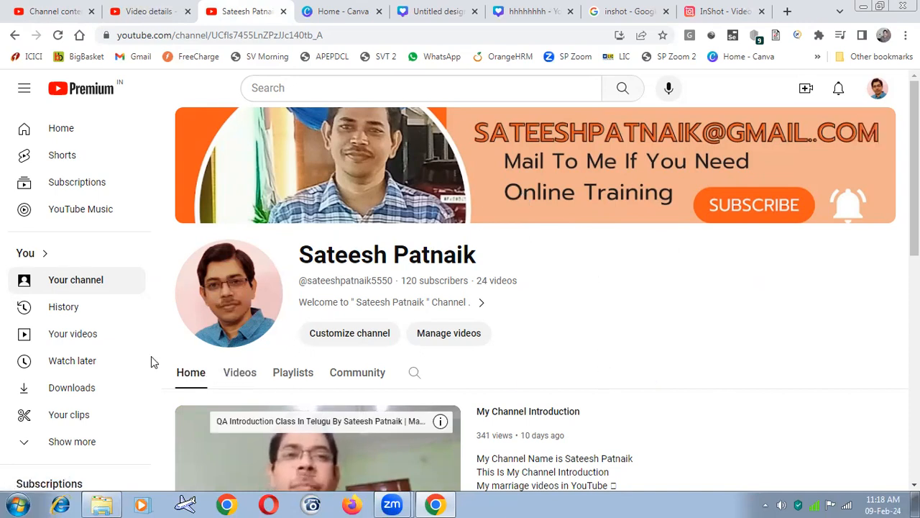
{"action": "left_click", "coordinate": [89, 341]}
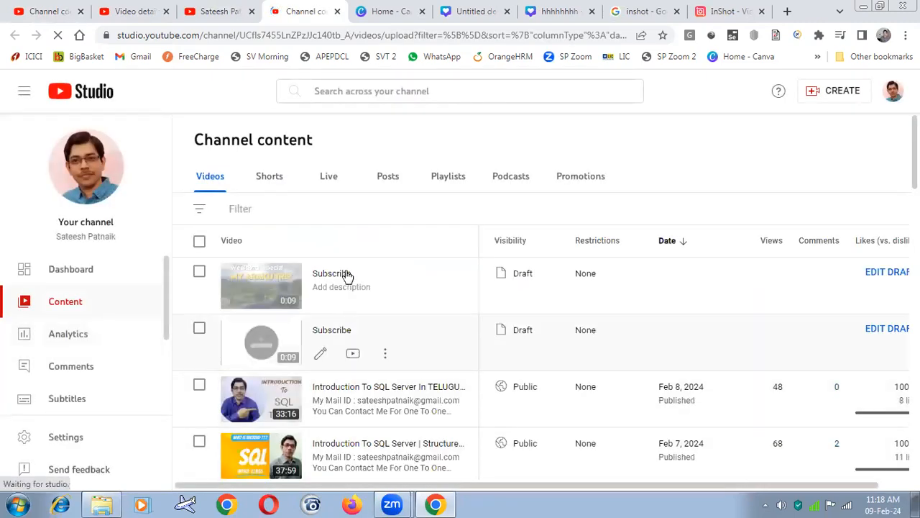
{"action": "scroll", "coordinate": [388, 324], "scroll_direction": "down", "scroll_amount": 2}
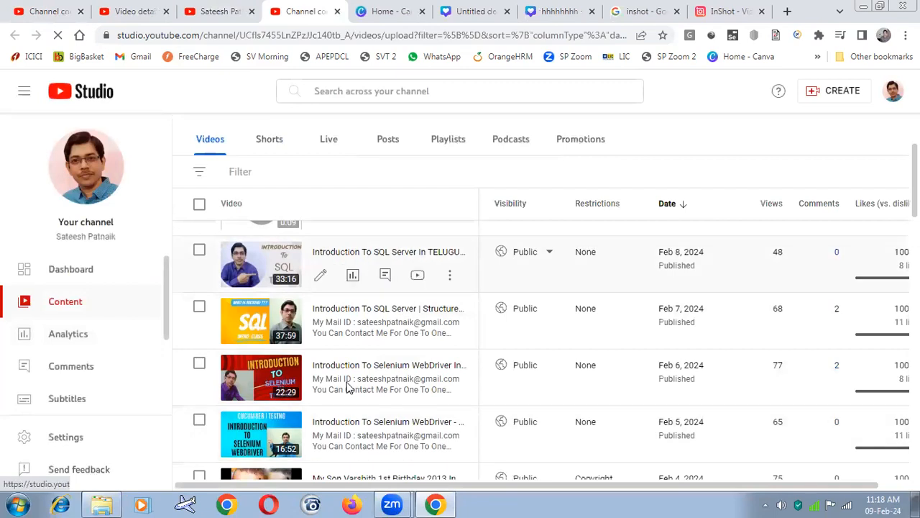
{"action": "scroll", "coordinate": [346, 385], "scroll_direction": "up", "scroll_amount": 1}
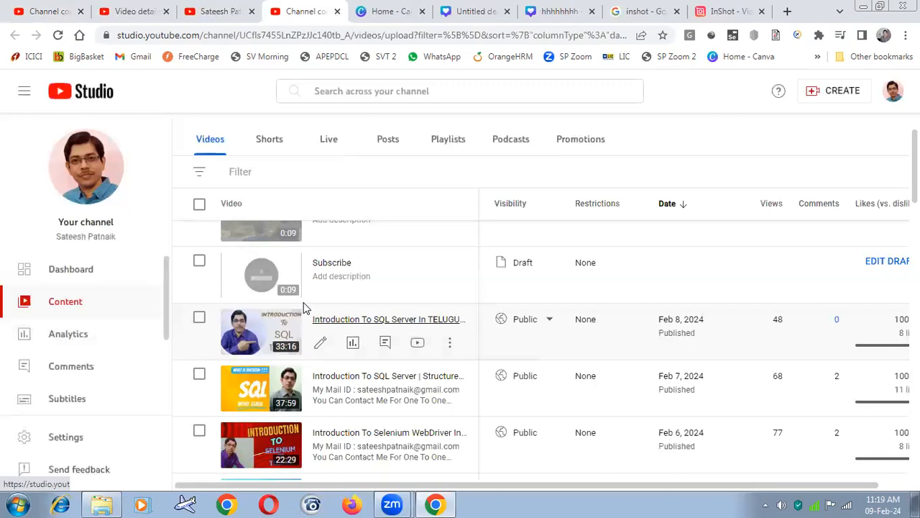
{"action": "left_click", "coordinate": [318, 350]}
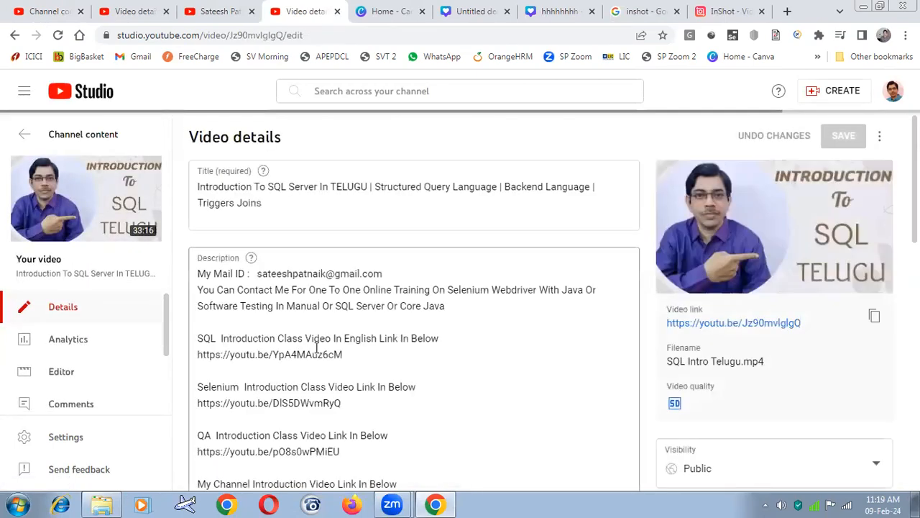
Look over the SQL video's description and its end screen elements, leaving the end screen editor without changes
{"action": "scroll", "coordinate": [578, 347], "scroll_direction": "down", "scroll_amount": 1}
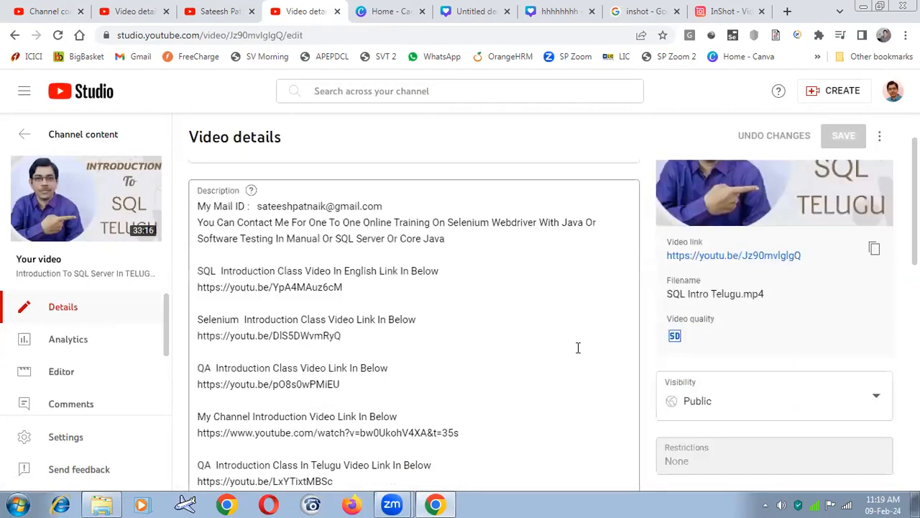
{"action": "scroll", "coordinate": [577, 347], "scroll_direction": "down", "scroll_amount": 1}
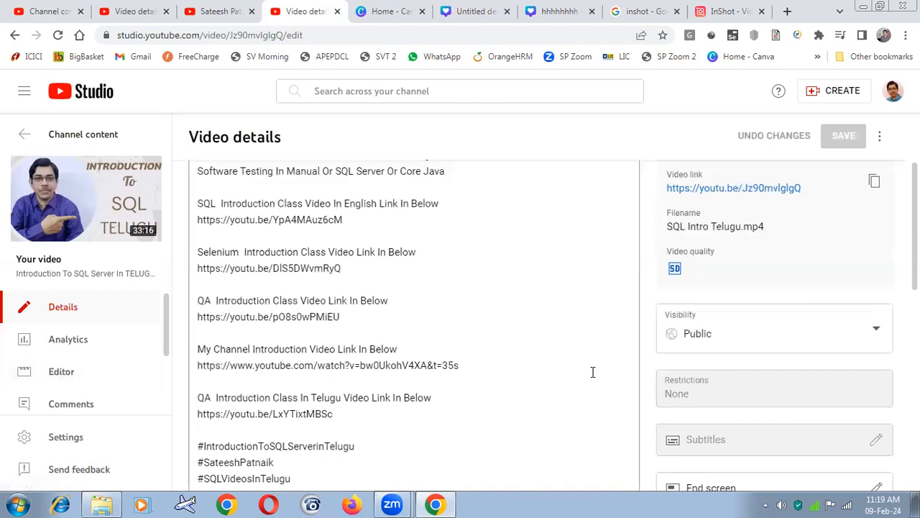
{"action": "scroll", "coordinate": [593, 372], "scroll_direction": "down", "scroll_amount": 2}
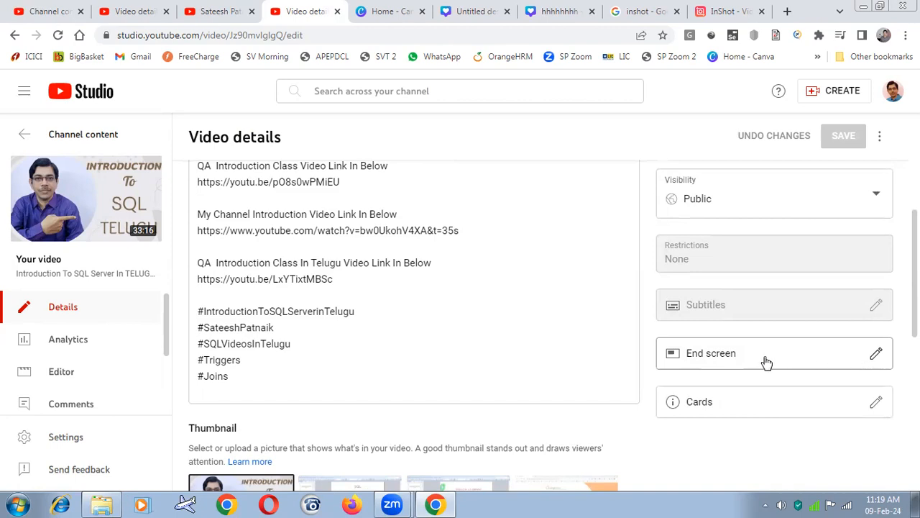
{"action": "left_click", "coordinate": [876, 357]}
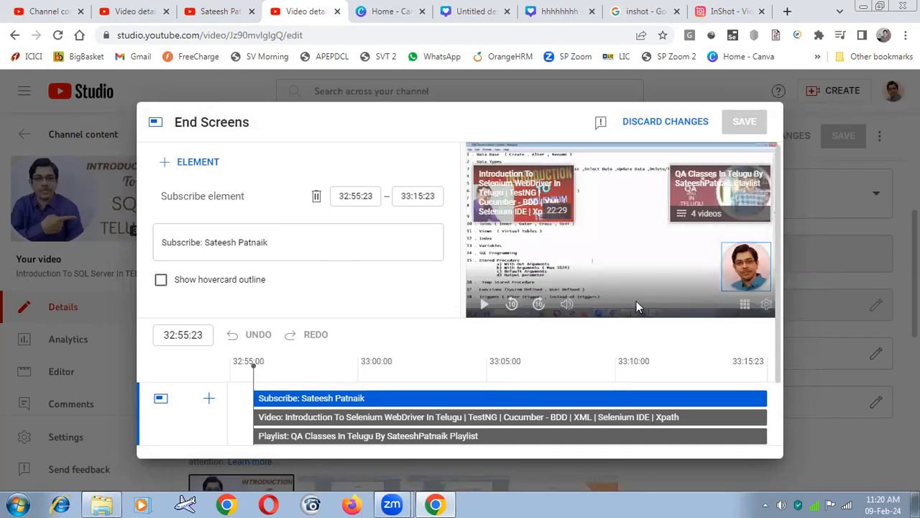
{"action": "left_click", "coordinate": [667, 126]}
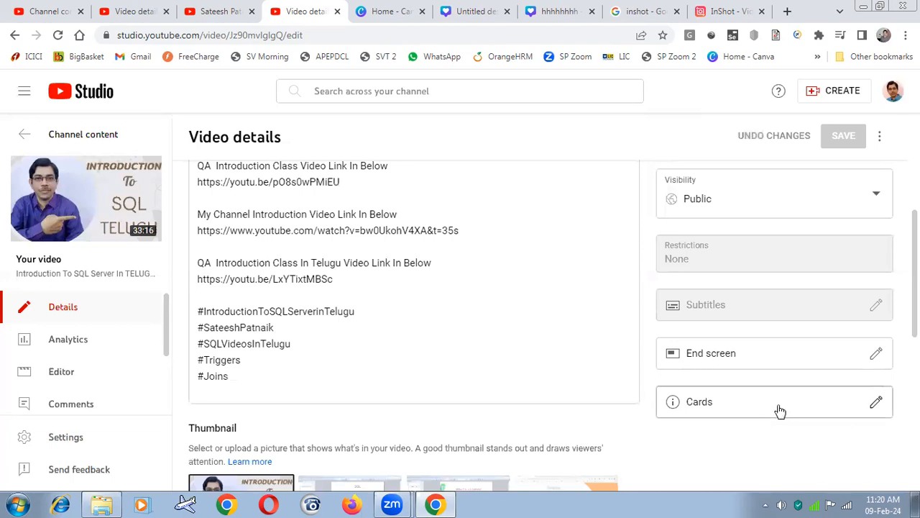
{"action": "left_click", "coordinate": [32, 14]}
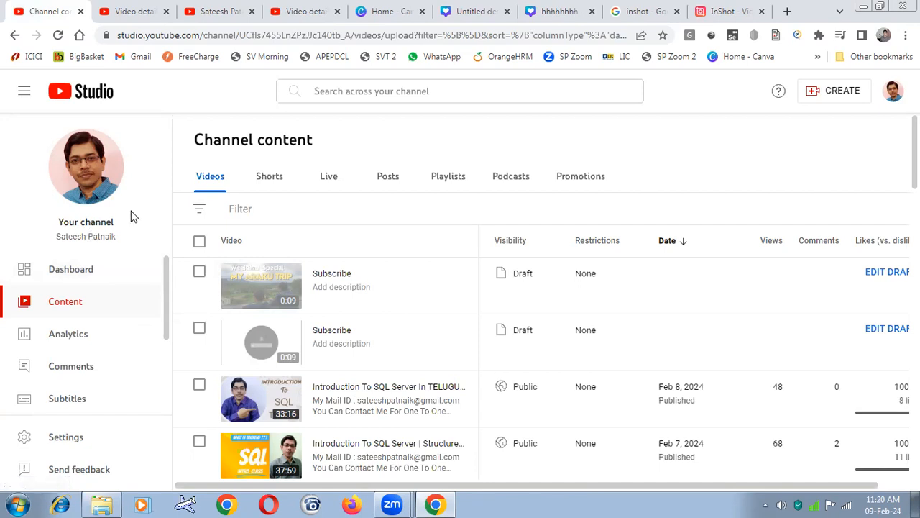
{"action": "left_click", "coordinate": [140, 12]}
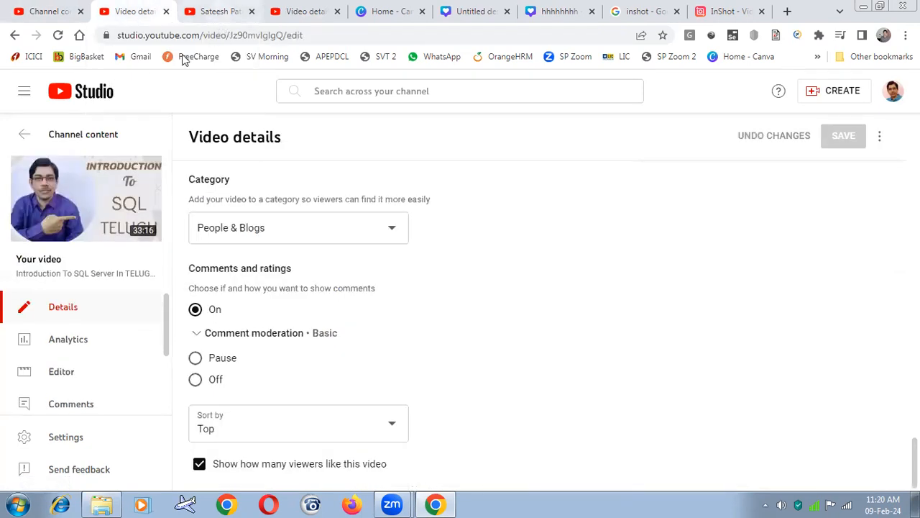
Find My Channel Introduction in the channel's video list, open it on YouTube and play it from an early point
{"action": "left_click", "coordinate": [56, 11]}
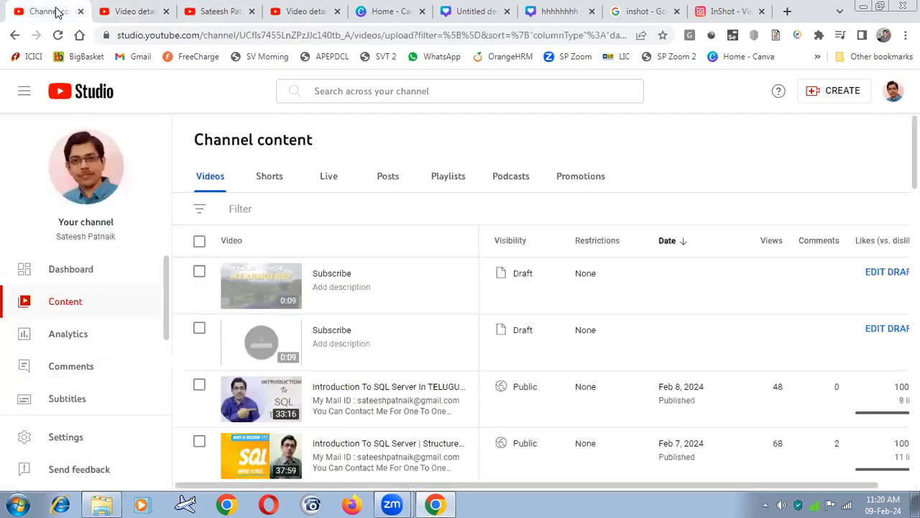
{"action": "scroll", "coordinate": [396, 370], "scroll_direction": "down", "scroll_amount": 3}
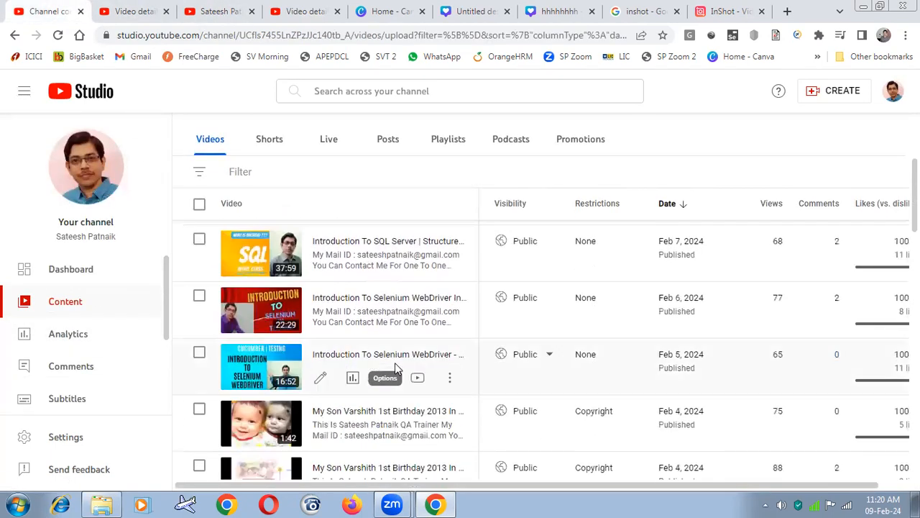
{"action": "scroll", "coordinate": [394, 368], "scroll_direction": "down", "scroll_amount": 6}
{"action": "scroll", "coordinate": [395, 368], "scroll_direction": "down", "scroll_amount": 3}
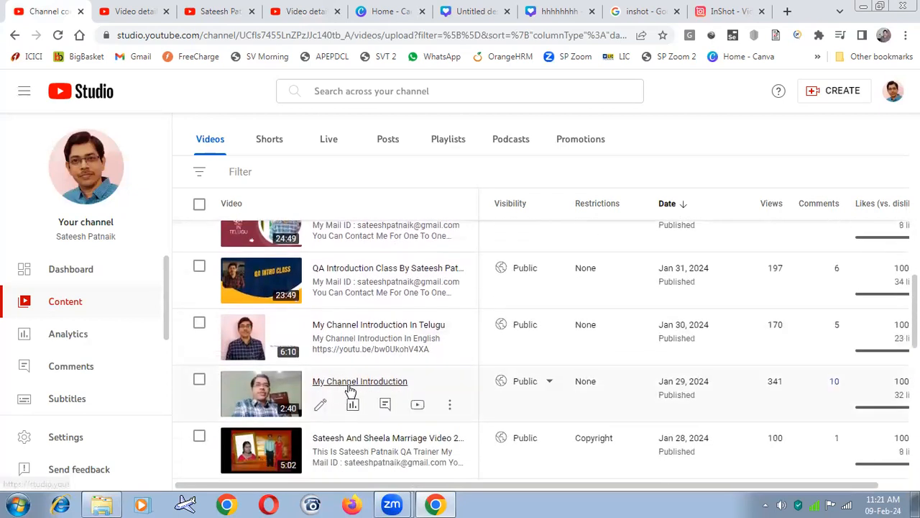
{"action": "left_click", "coordinate": [417, 406]}
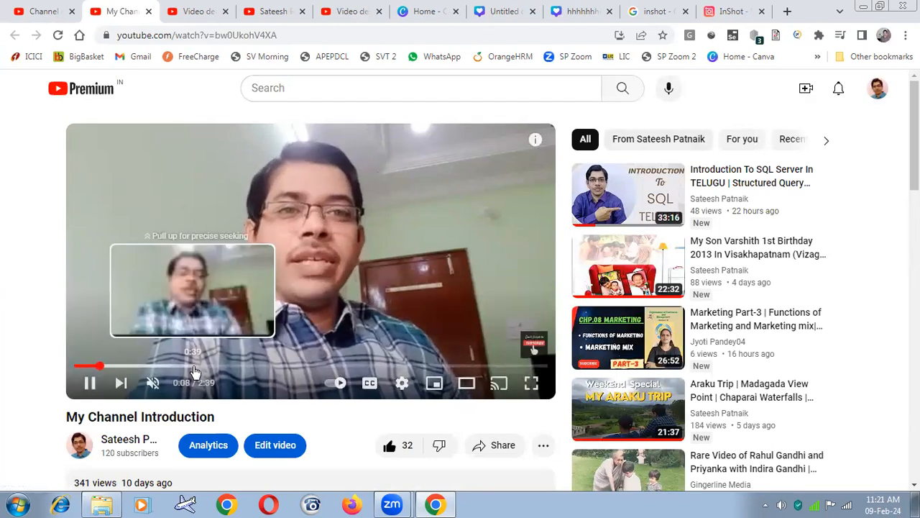
{"action": "left_click", "coordinate": [212, 367]}
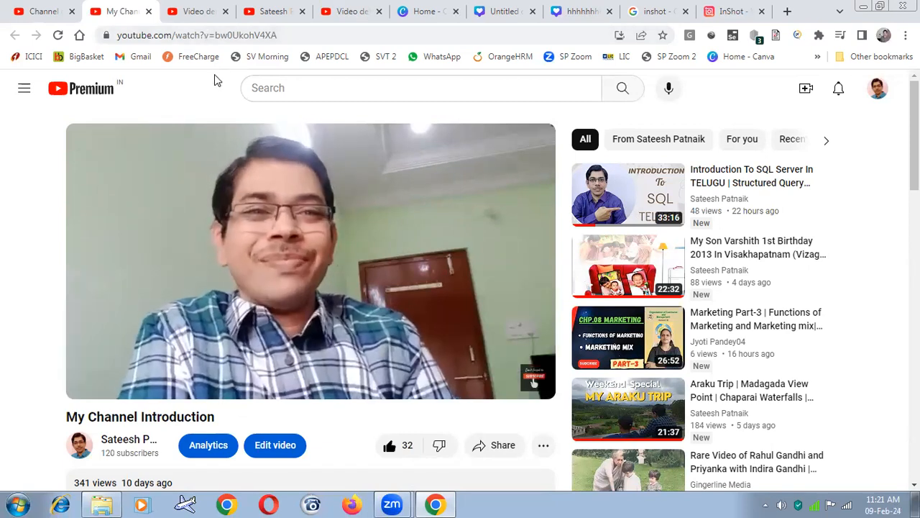
Return to the channel content list and open the details of Introduction To SQL Server In TELUGU
{"action": "left_click", "coordinate": [190, 18]}
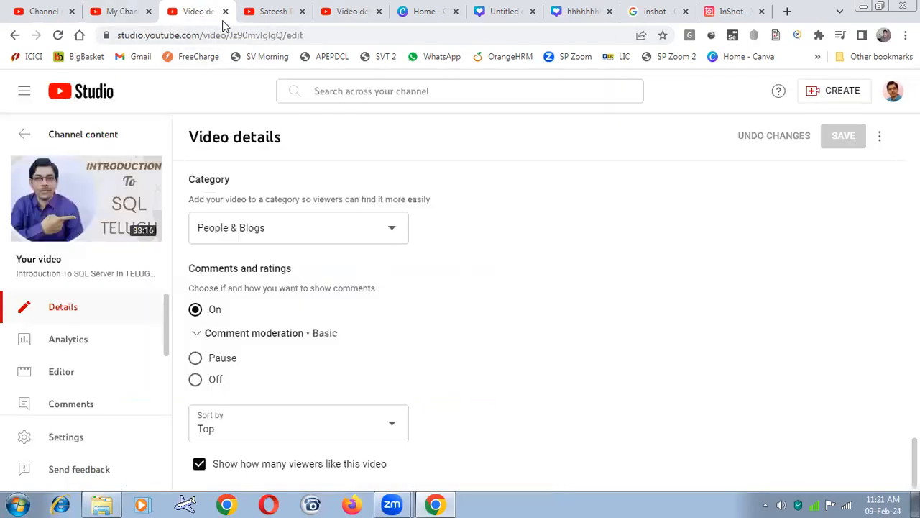
{"action": "left_click", "coordinate": [258, 16]}
{"action": "left_click", "coordinate": [325, 14]}
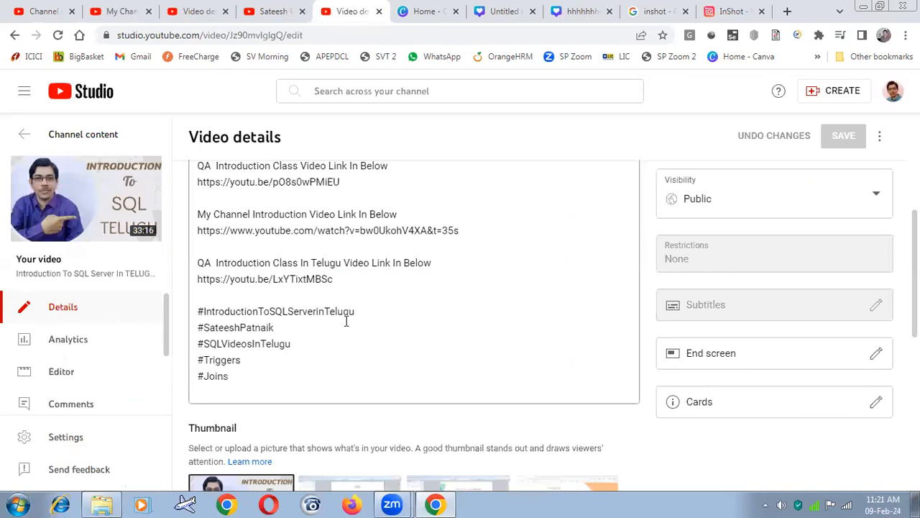
{"action": "left_click", "coordinate": [67, 136]}
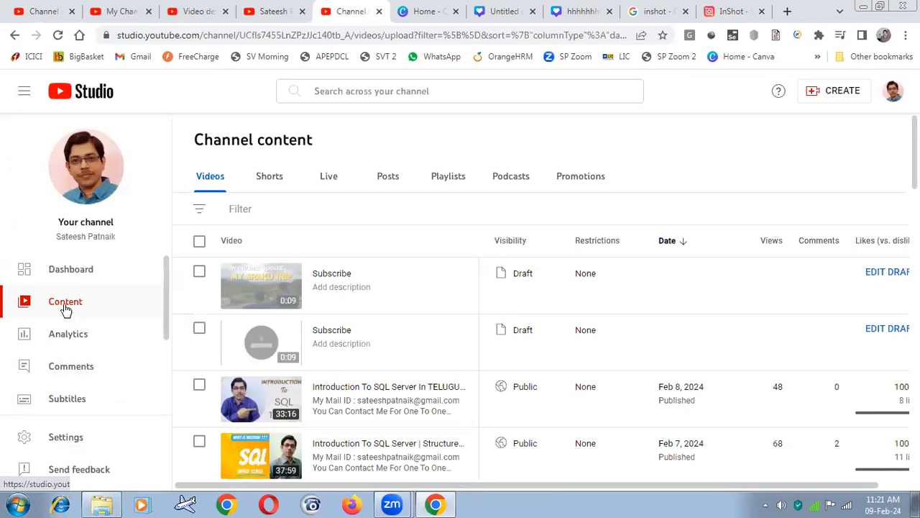
{"action": "scroll", "coordinate": [402, 377], "scroll_direction": "down", "scroll_amount": 2}
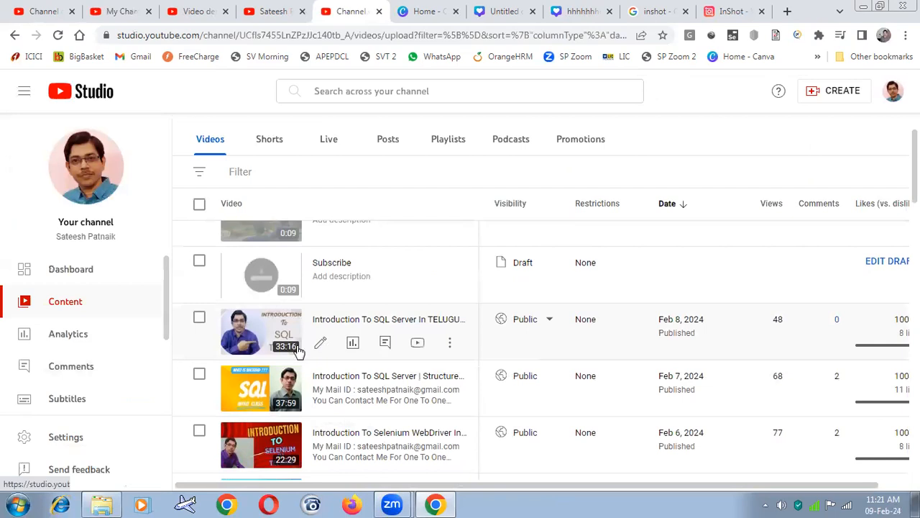
{"action": "left_click", "coordinate": [320, 345]}
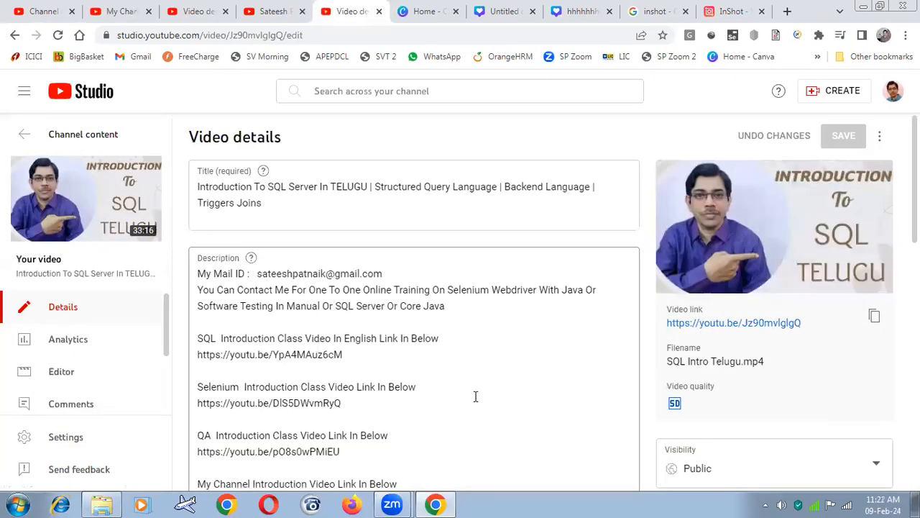
Review the SQL video's cards along the timeline, leave them without changes, and open its video editor
{"action": "scroll", "coordinate": [482, 400], "scroll_direction": "down", "scroll_amount": 2}
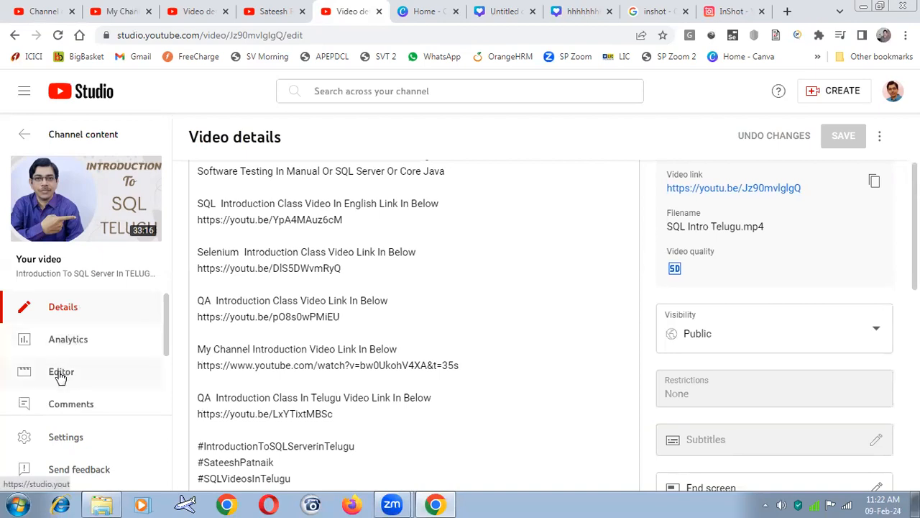
{"action": "scroll", "coordinate": [725, 376], "scroll_direction": "down", "scroll_amount": 2}
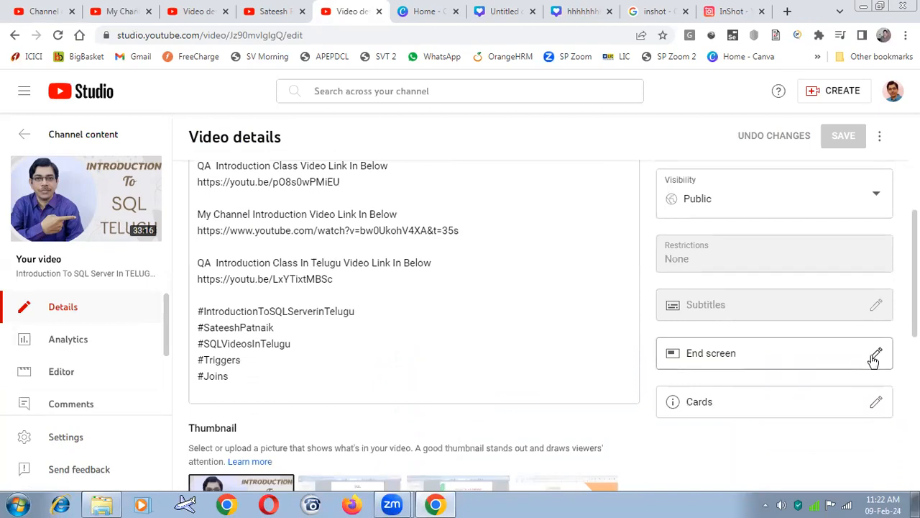
{"action": "left_click", "coordinate": [872, 407]}
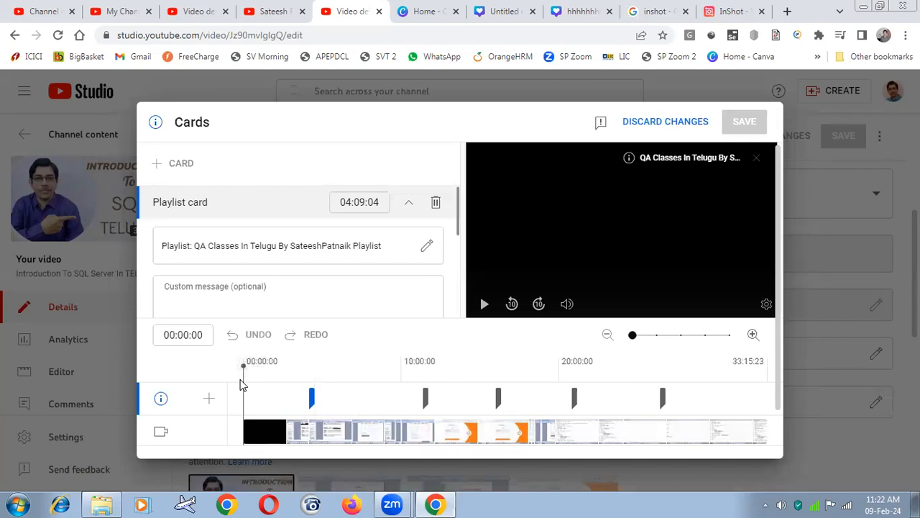
{"action": "left_click_drag", "start_coordinate": [243, 375], "coordinate": [297, 376]}
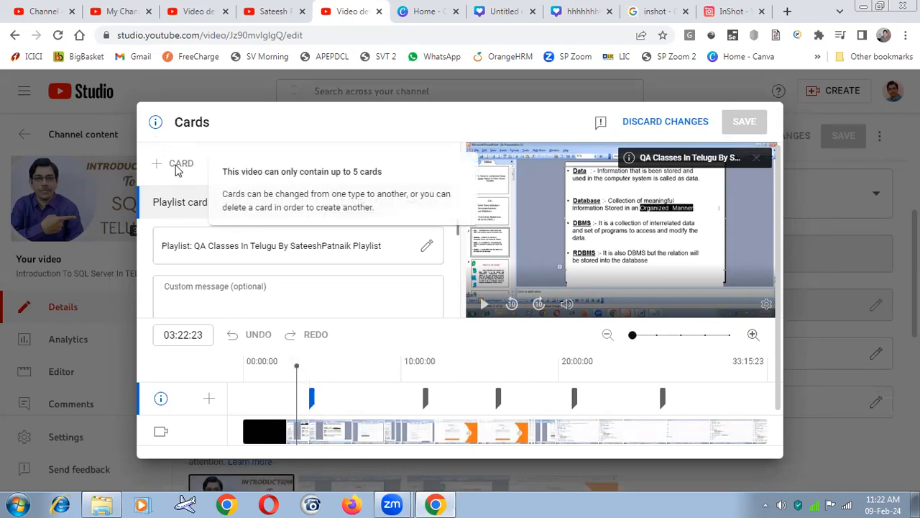
{"action": "left_click", "coordinate": [654, 122]}
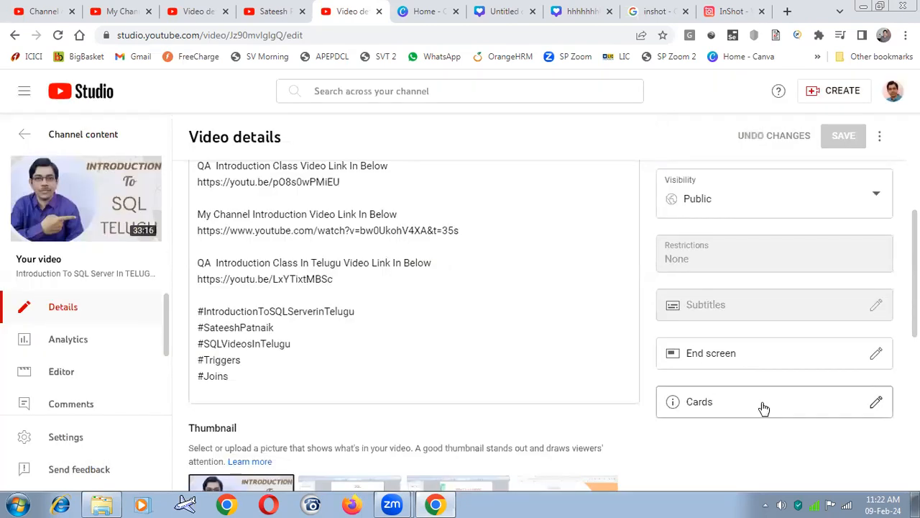
{"action": "left_click", "coordinate": [71, 379]}
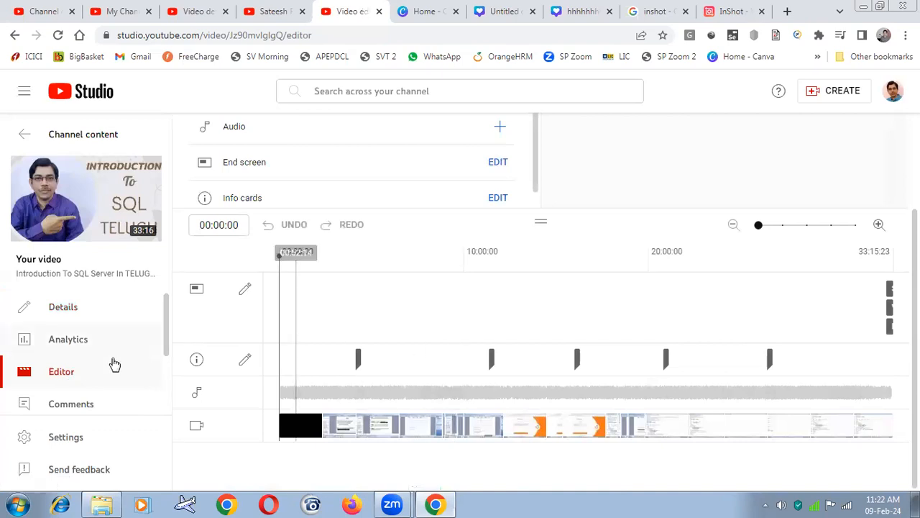
{"action": "scroll", "coordinate": [471, 320], "scroll_direction": "up", "scroll_amount": 1}
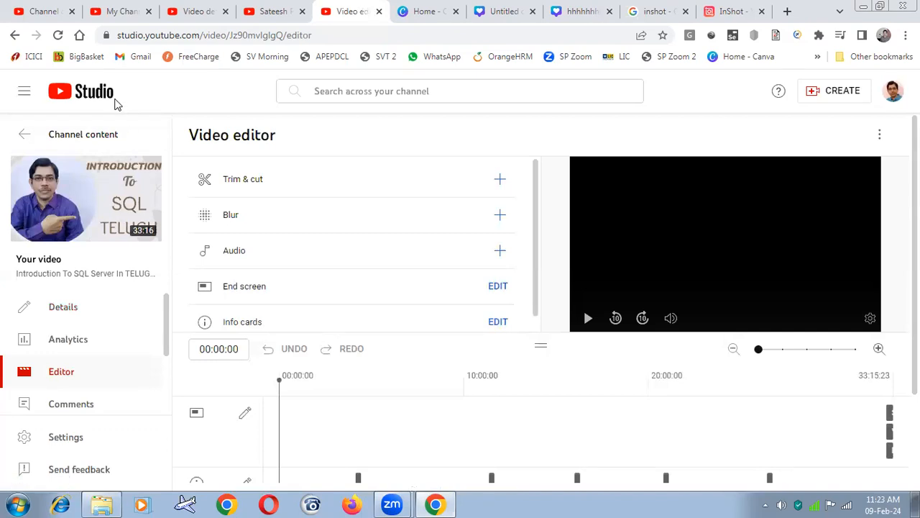
Switch to the YouTube channel page and open the Branding settings of its channel customization
{"action": "left_click", "coordinate": [53, 11]}
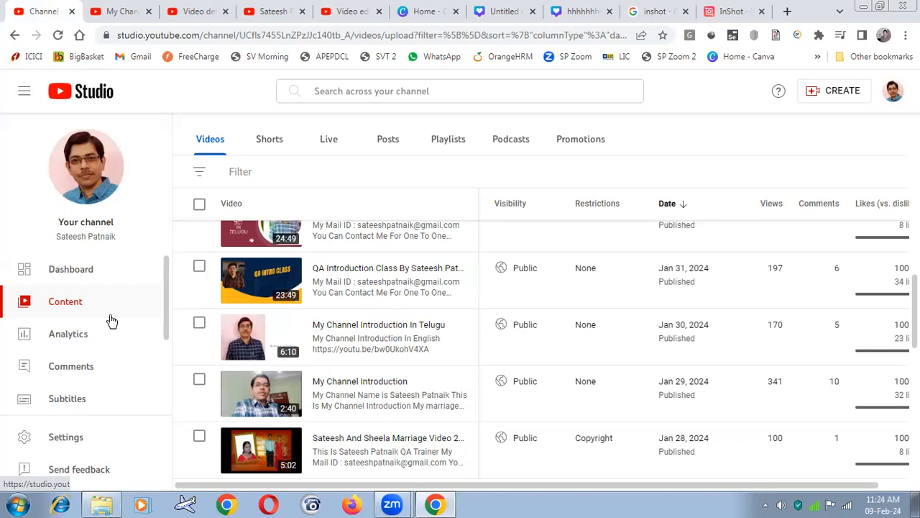
{"action": "left_click", "coordinate": [263, 13]}
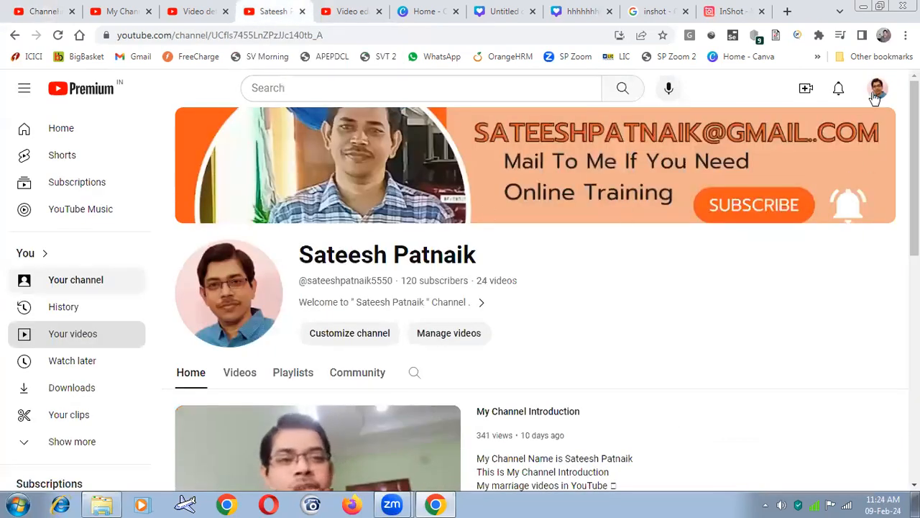
{"action": "left_click", "coordinate": [55, 289]}
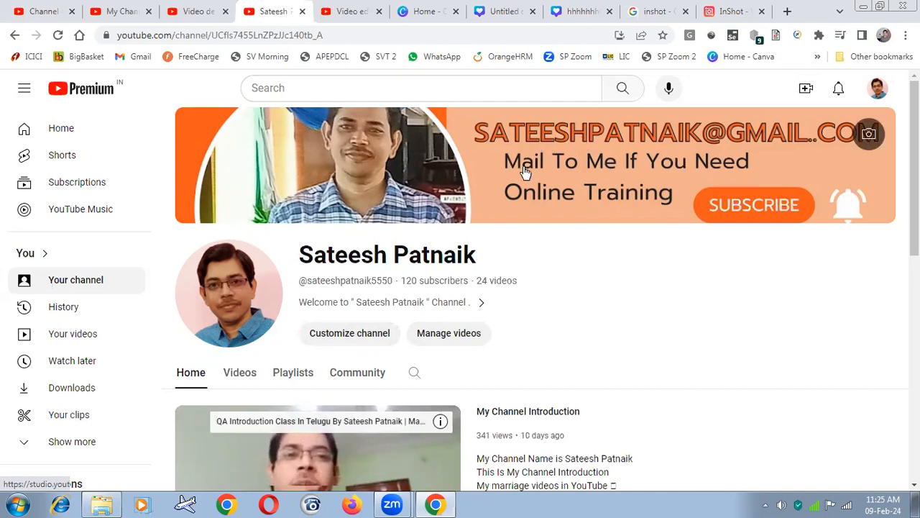
{"action": "left_click", "coordinate": [366, 342]}
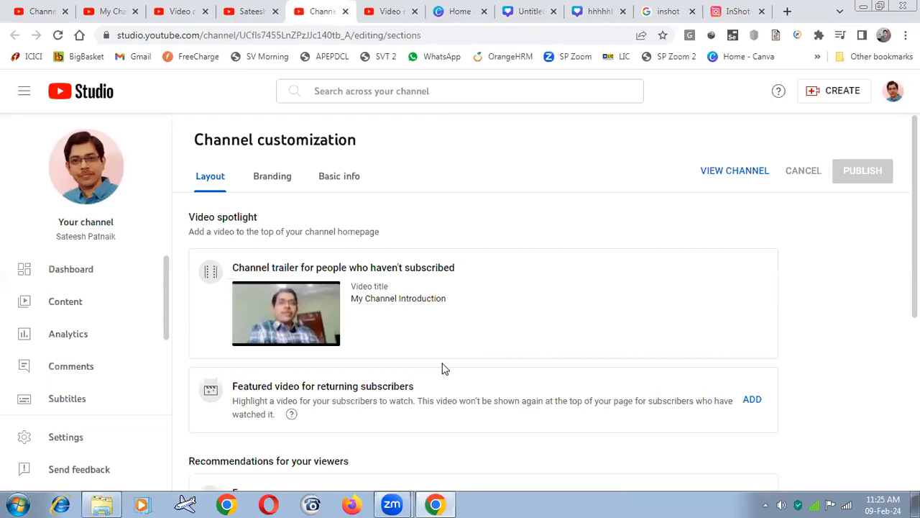
{"action": "left_click", "coordinate": [273, 180]}
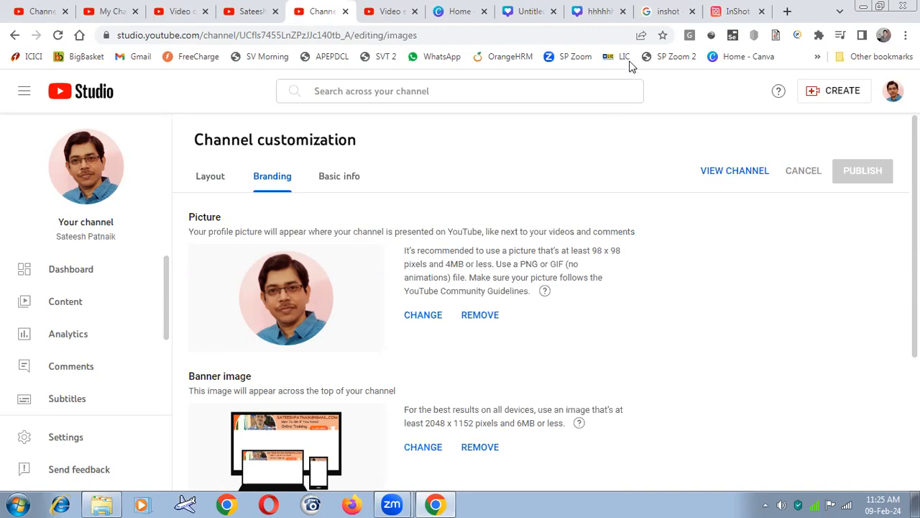
{"action": "left_click", "coordinate": [454, 11]}
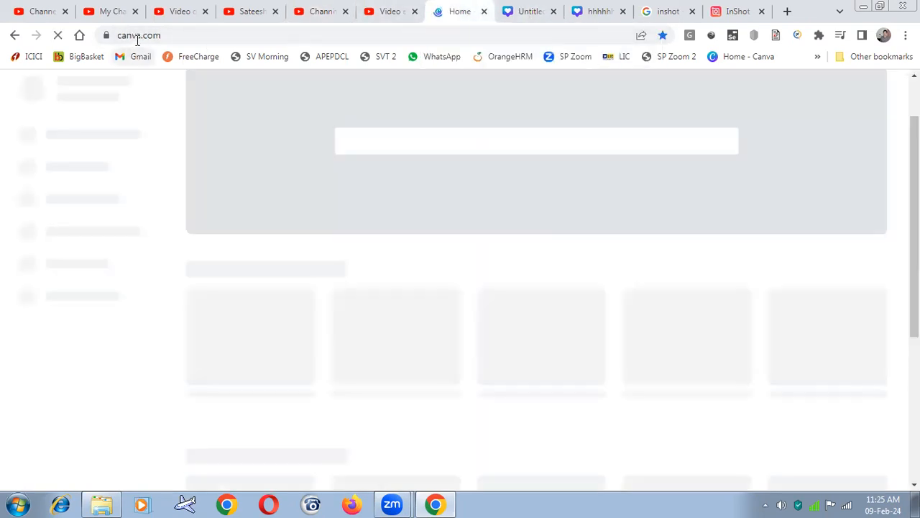
{"action": "left_click", "coordinate": [50, 13]}
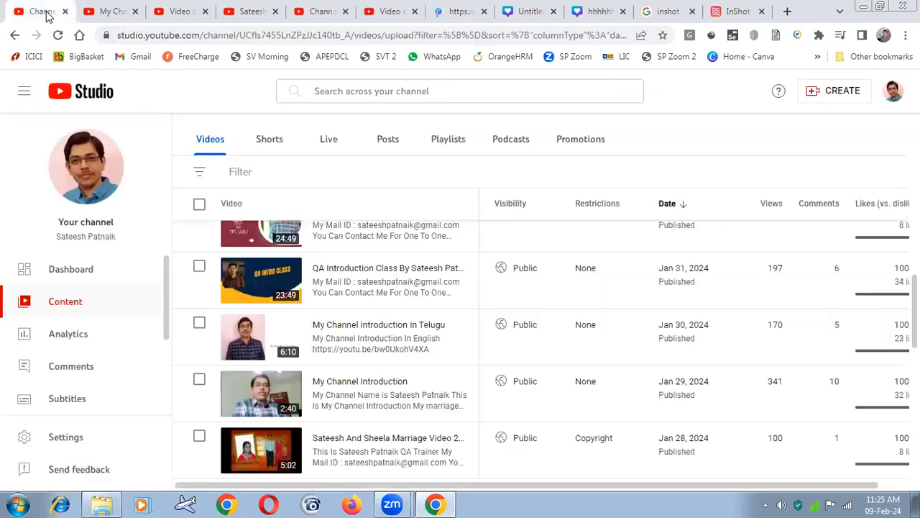
{"action": "left_click", "coordinate": [112, 13]}
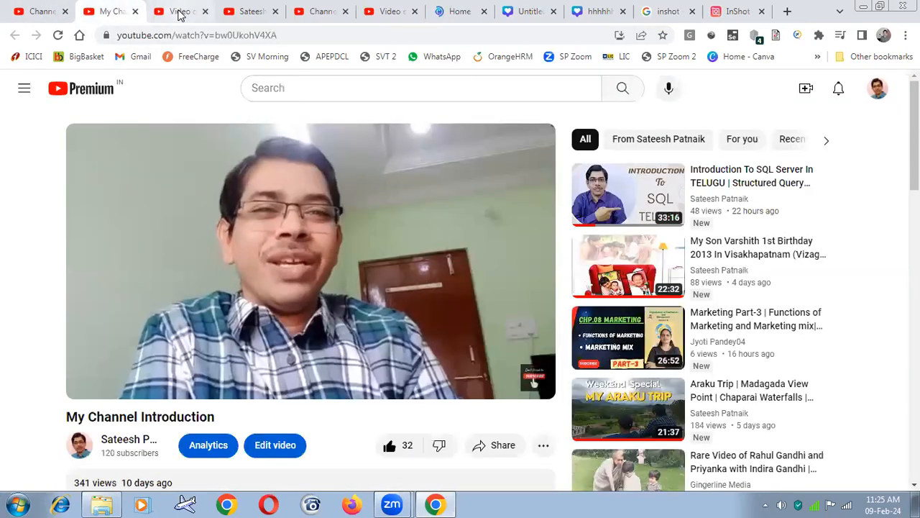
{"action": "left_click", "coordinate": [181, 13]}
{"action": "left_click", "coordinate": [243, 14]}
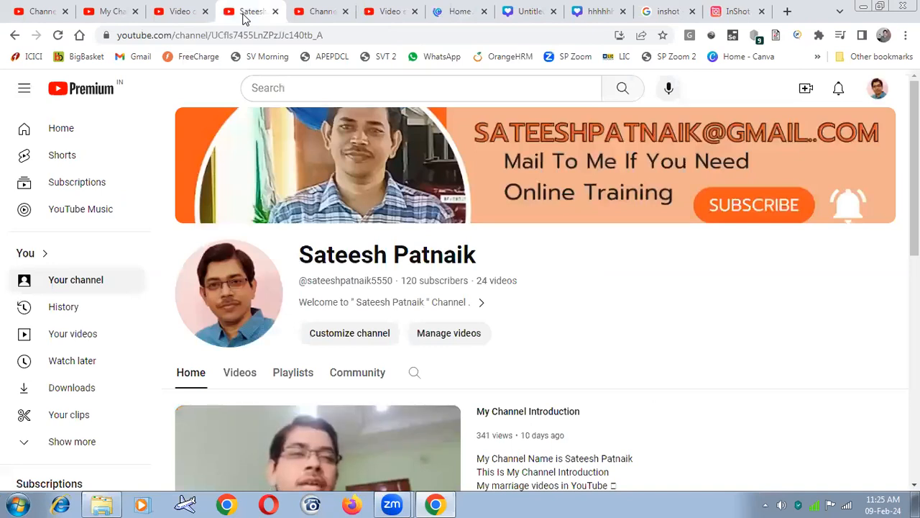
Look over the channel's profile picture, banner image and video watermark in the Branding settings
{"action": "left_click", "coordinate": [319, 16]}
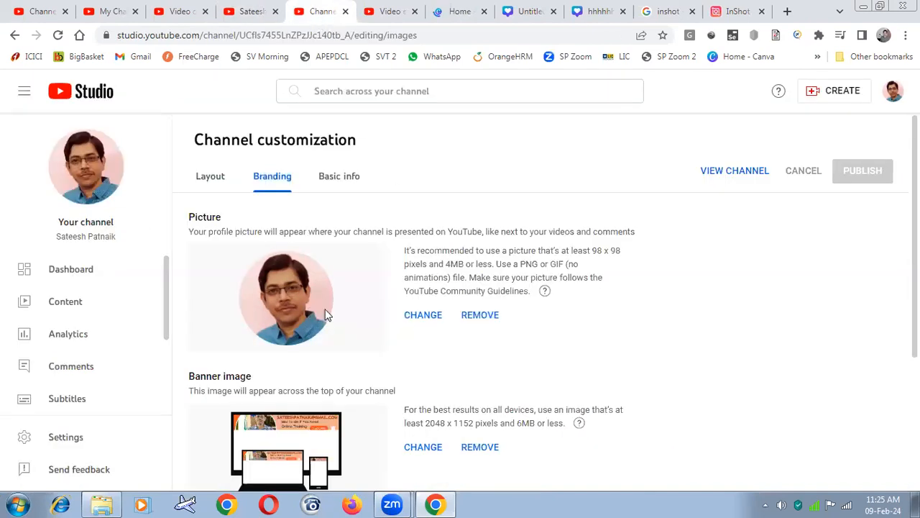
{"action": "scroll", "coordinate": [434, 324], "scroll_direction": "down", "scroll_amount": 1}
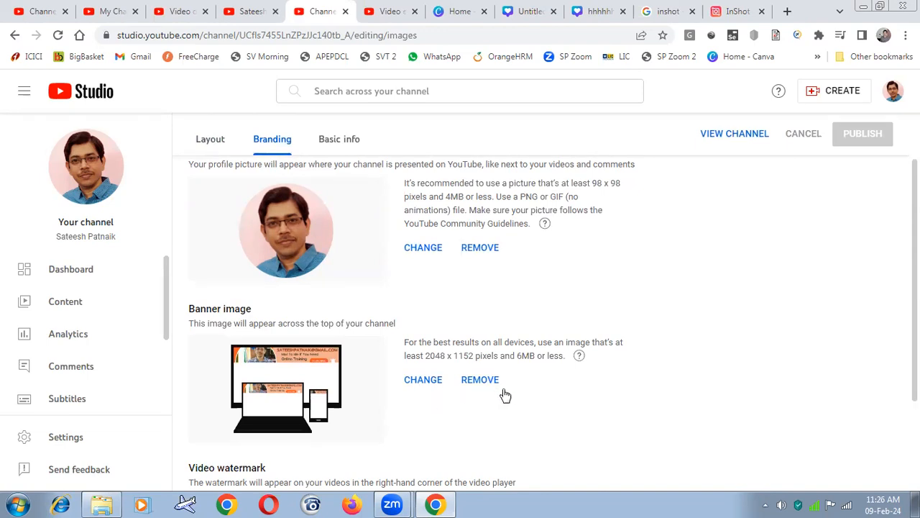
{"action": "scroll", "coordinate": [506, 394], "scroll_direction": "down", "scroll_amount": 2}
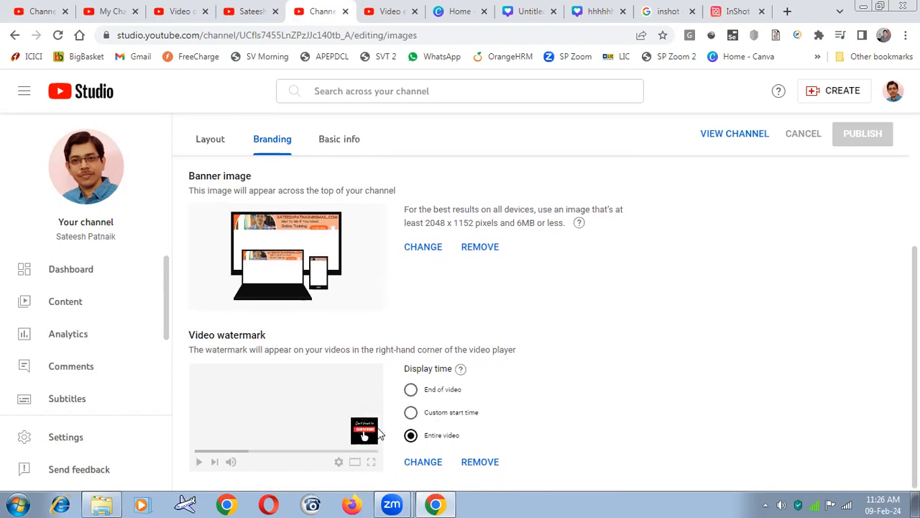
Go to the playing My Channel Introduction video and examine the subscribe watermark in the player's corner
{"action": "left_click", "coordinate": [244, 11]}
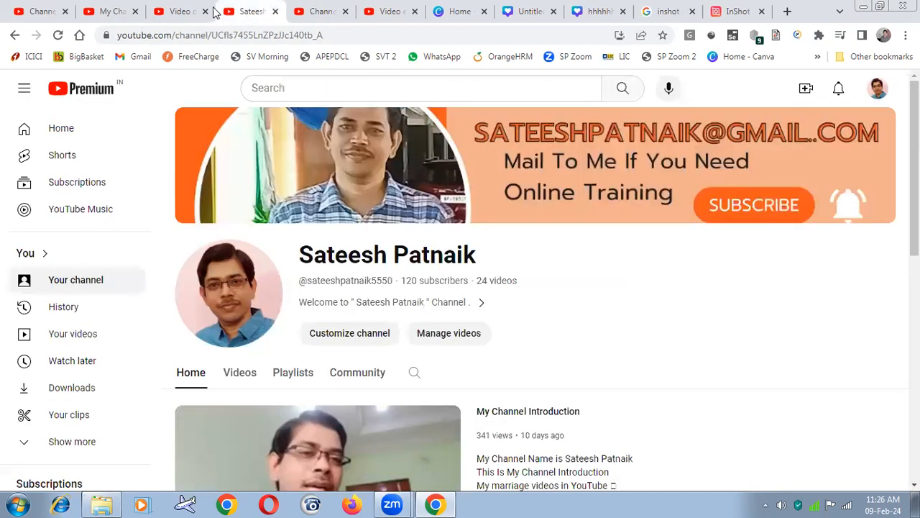
{"action": "left_click", "coordinate": [180, 11]}
{"action": "left_click", "coordinate": [117, 16]}
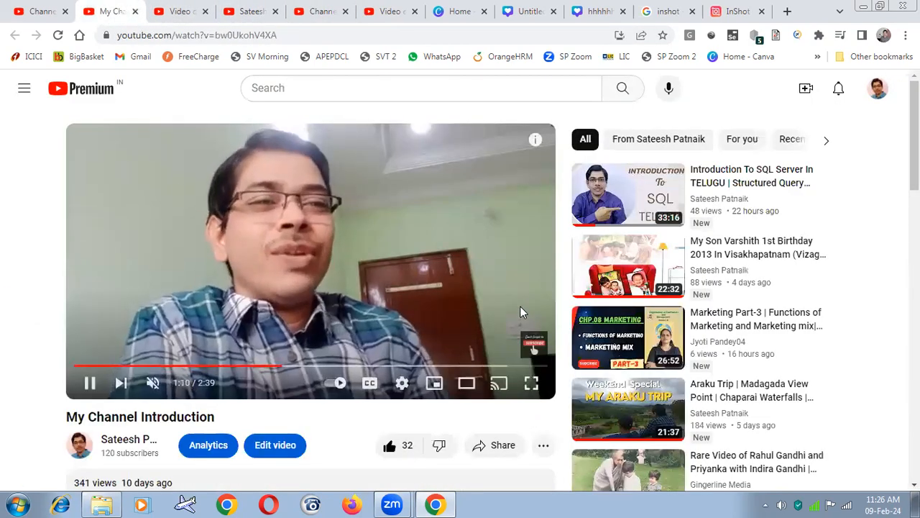
{"action": "mouse_move", "coordinate": [531, 345]}
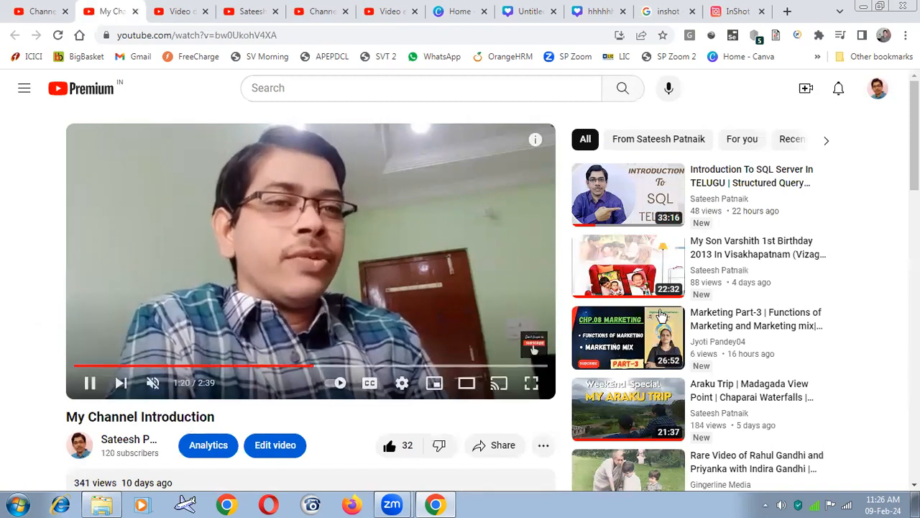
{"action": "mouse_move", "coordinate": [477, 352]}
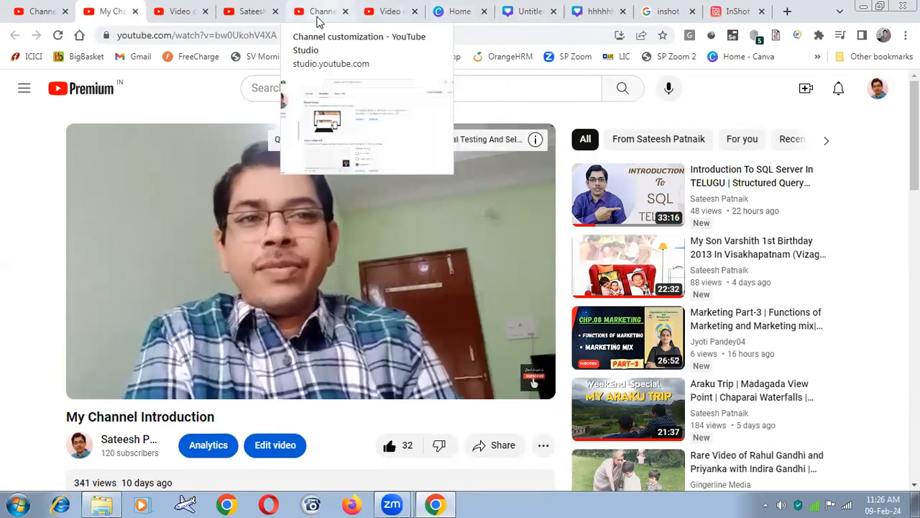
Return to the channel customization page in YouTube Studio and open the list of content creation options
{"action": "left_click", "coordinate": [317, 16]}
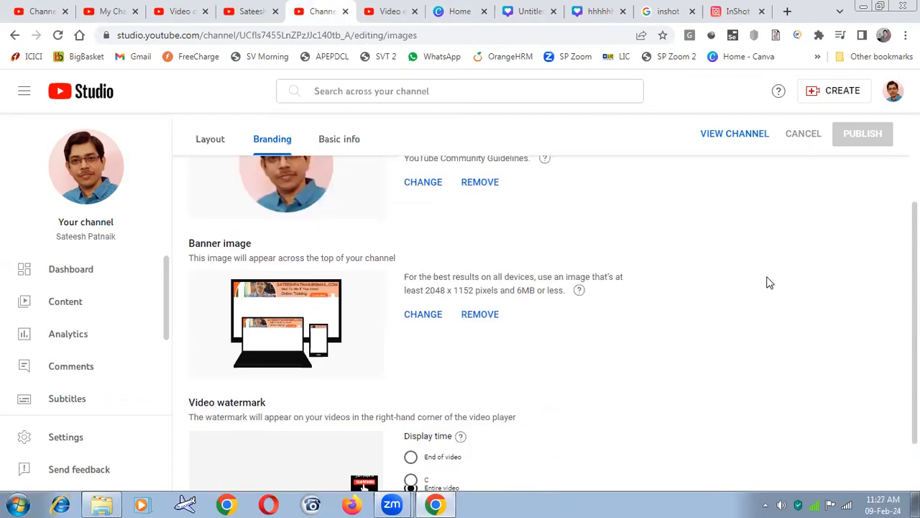
{"action": "left_click", "coordinate": [814, 93]}
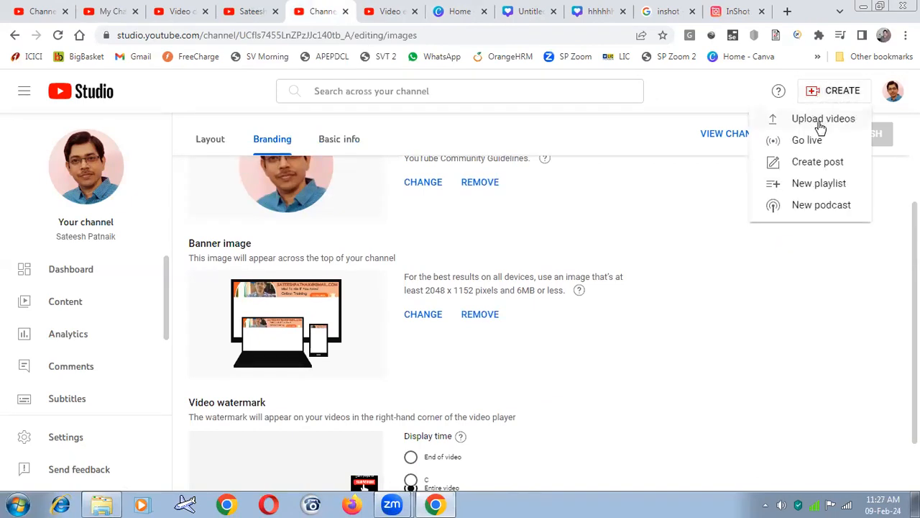
{"action": "left_click", "coordinate": [35, 11]}
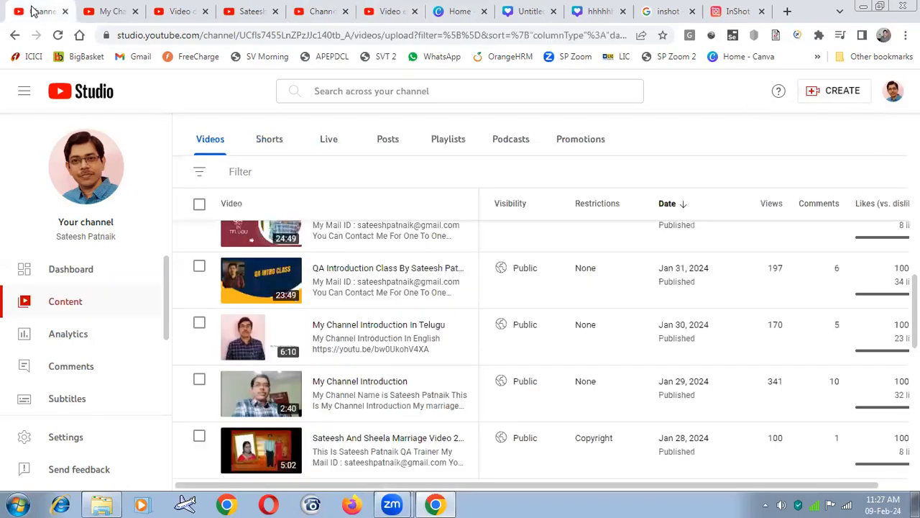
{"action": "left_click", "coordinate": [107, 13]}
{"action": "left_click", "coordinate": [179, 14]}
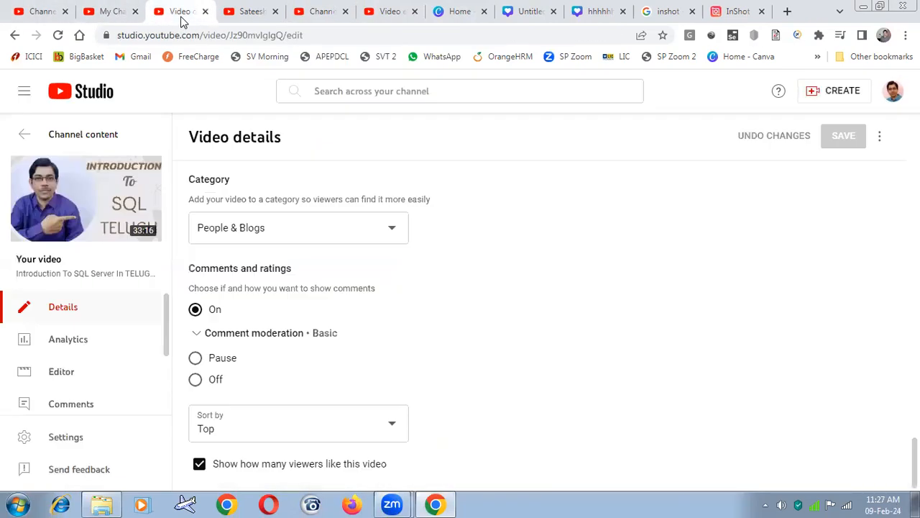
{"action": "left_click", "coordinate": [242, 14]}
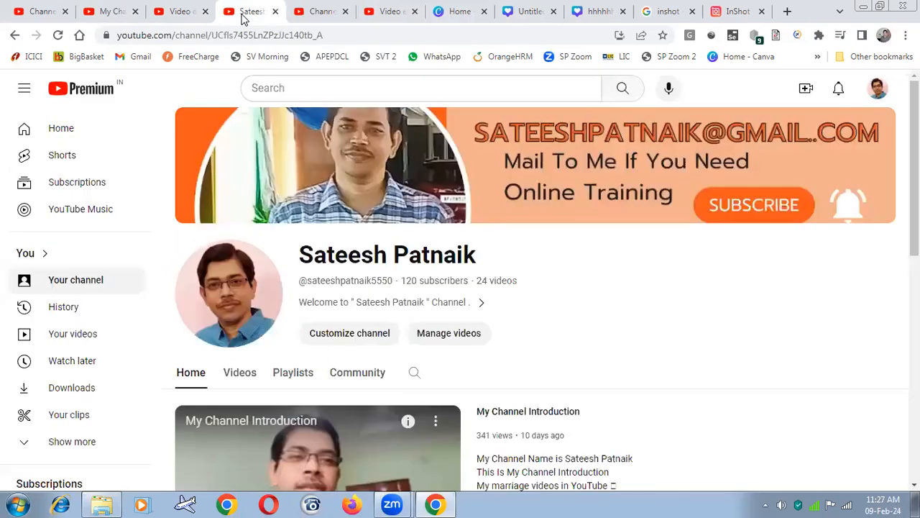
{"action": "left_click", "coordinate": [310, 15]}
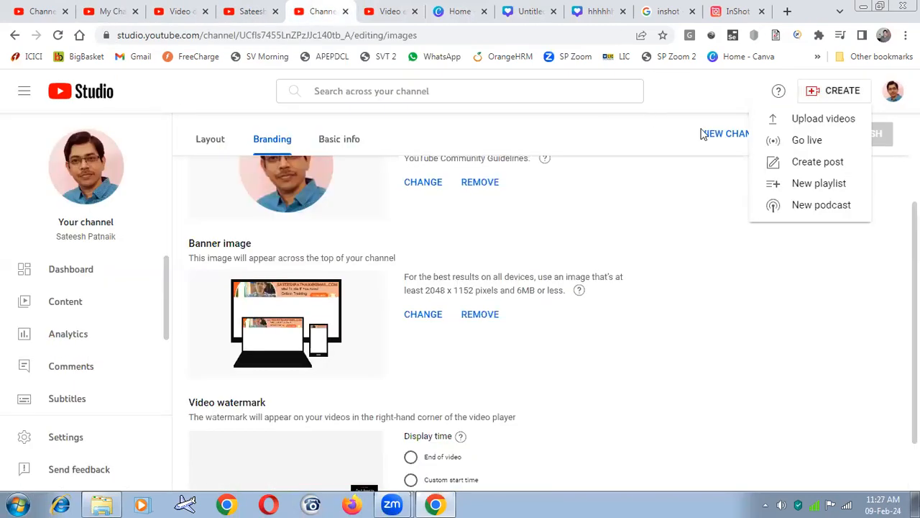
Upload the FeedBack Full Vid video from the Videos folder inside the YouTube folder
{"action": "left_click", "coordinate": [820, 120]}
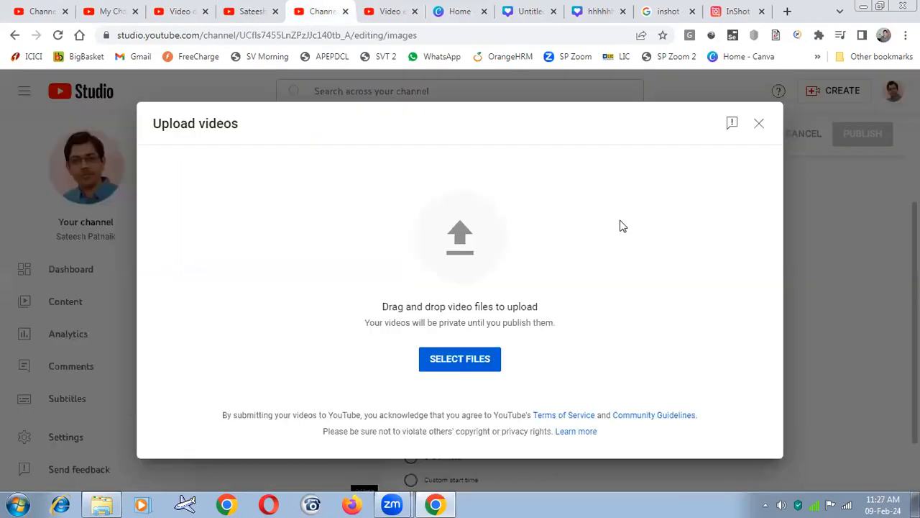
{"action": "left_click", "coordinate": [471, 365]}
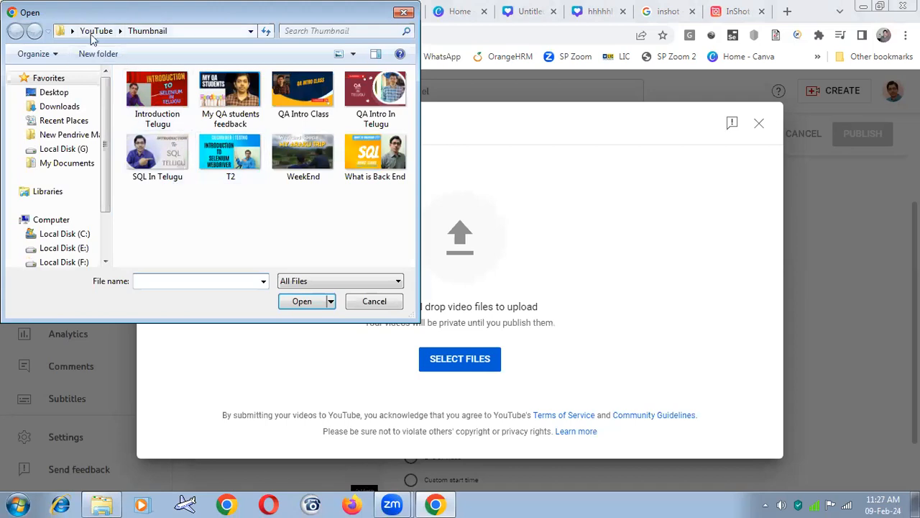
{"action": "left_click", "coordinate": [91, 34]}
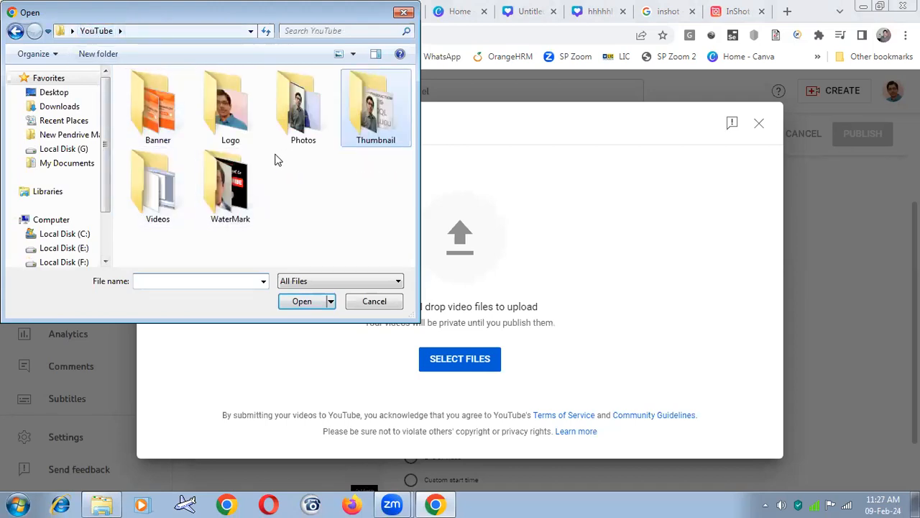
{"action": "double_click", "coordinate": [152, 199]}
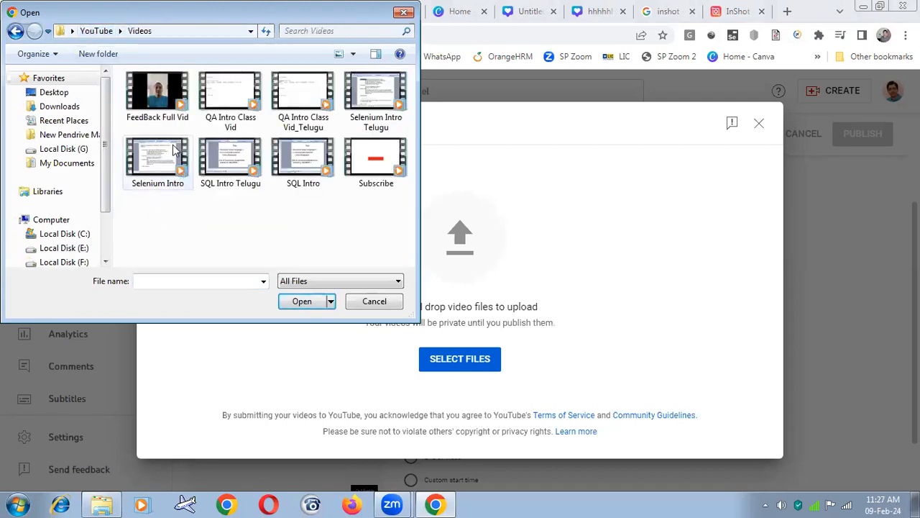
{"action": "double_click", "coordinate": [162, 119]}
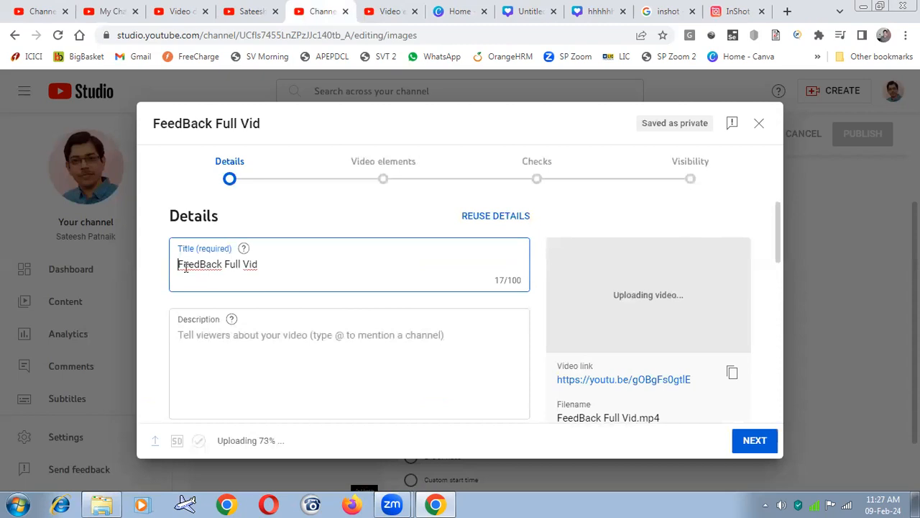
Look over the uploaded video's title, description, thumbnail, playlist and audience fields without changing them
{"action": "left_click_drag", "start_coordinate": [179, 265], "coordinate": [270, 267]}
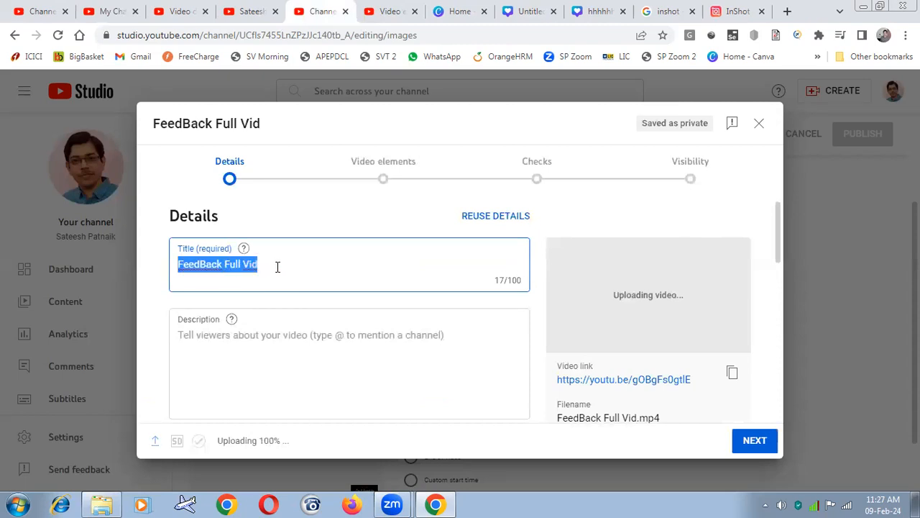
{"action": "scroll", "coordinate": [278, 266], "scroll_direction": "down", "scroll_amount": 1}
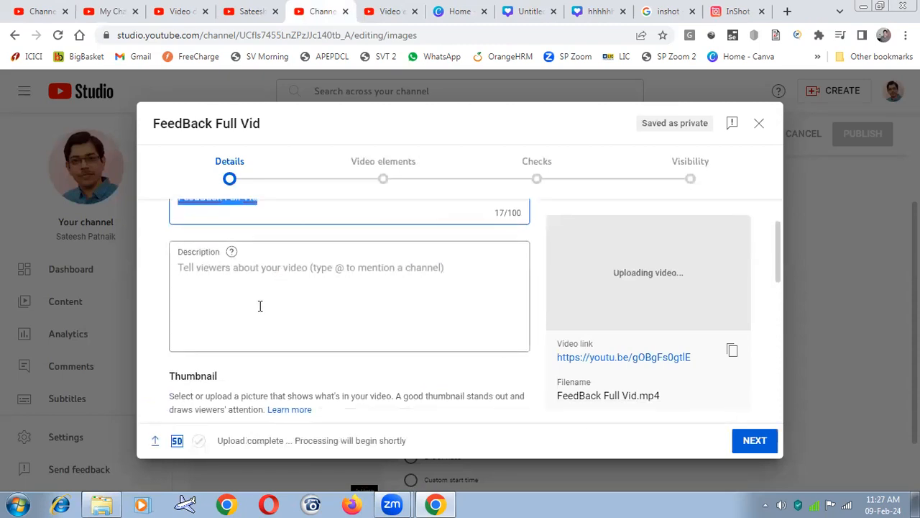
{"action": "scroll", "coordinate": [259, 305], "scroll_direction": "up", "scroll_amount": 1}
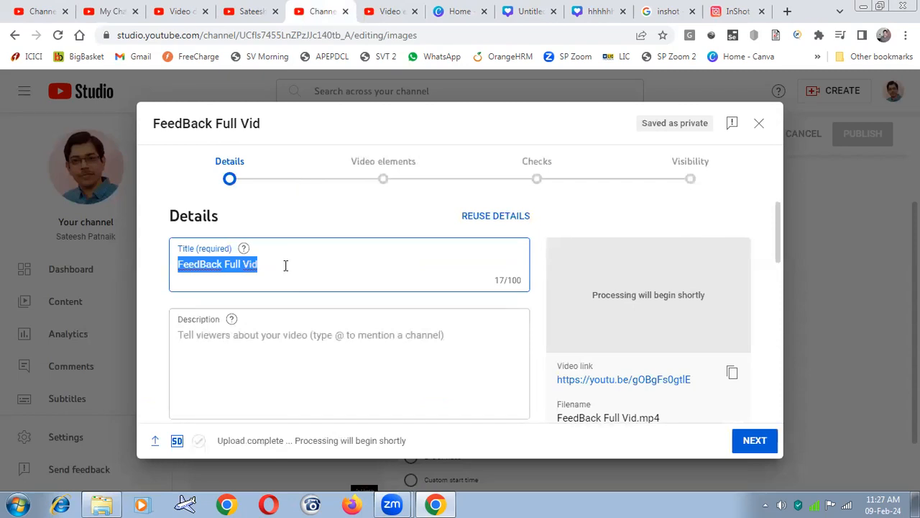
{"action": "left_click", "coordinate": [296, 352]}
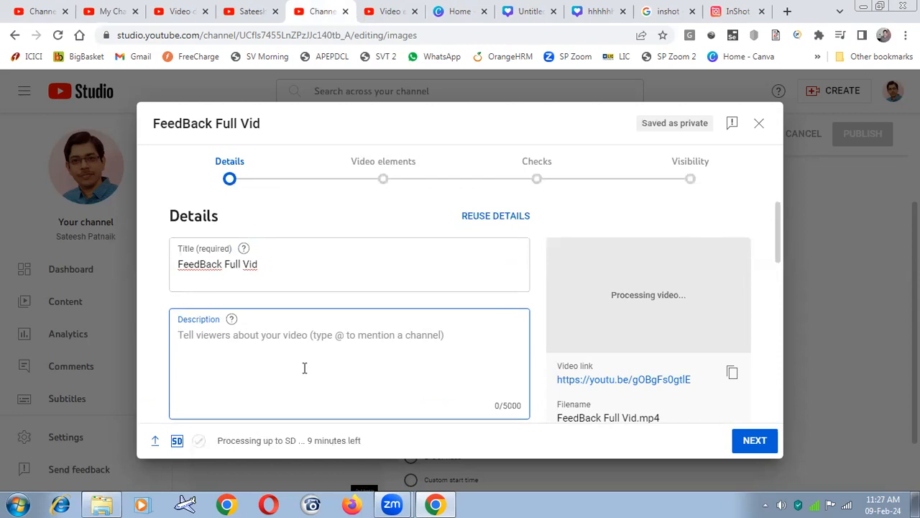
{"action": "scroll", "coordinate": [304, 367], "scroll_direction": "down", "scroll_amount": 1}
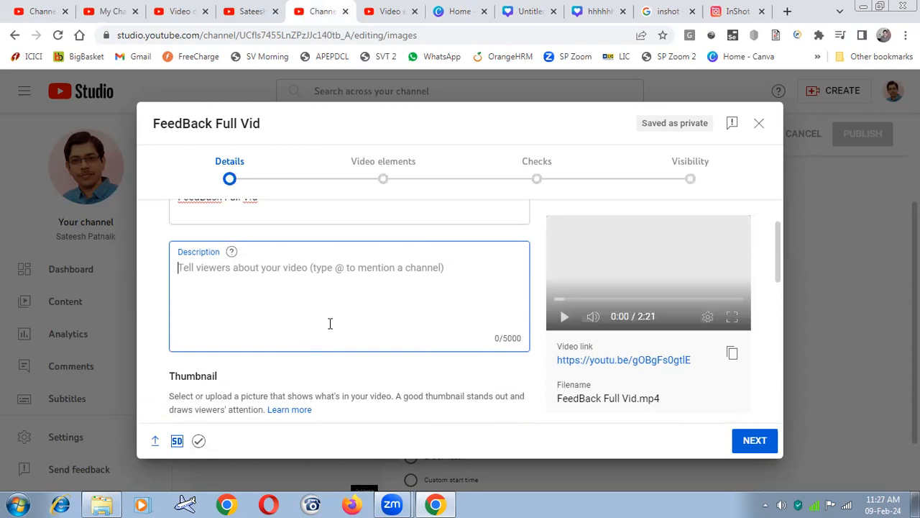
{"action": "scroll", "coordinate": [330, 323], "scroll_direction": "down", "scroll_amount": 2}
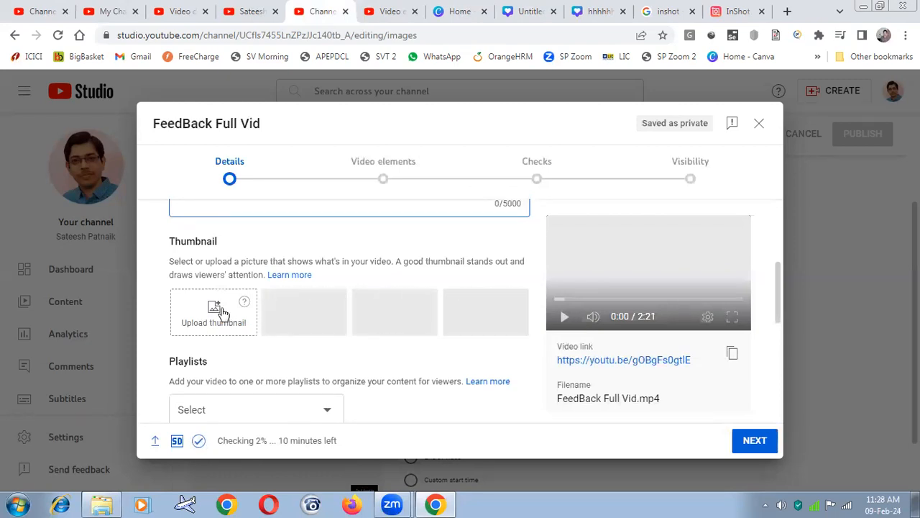
{"action": "scroll", "coordinate": [223, 313], "scroll_direction": "down", "scroll_amount": 4}
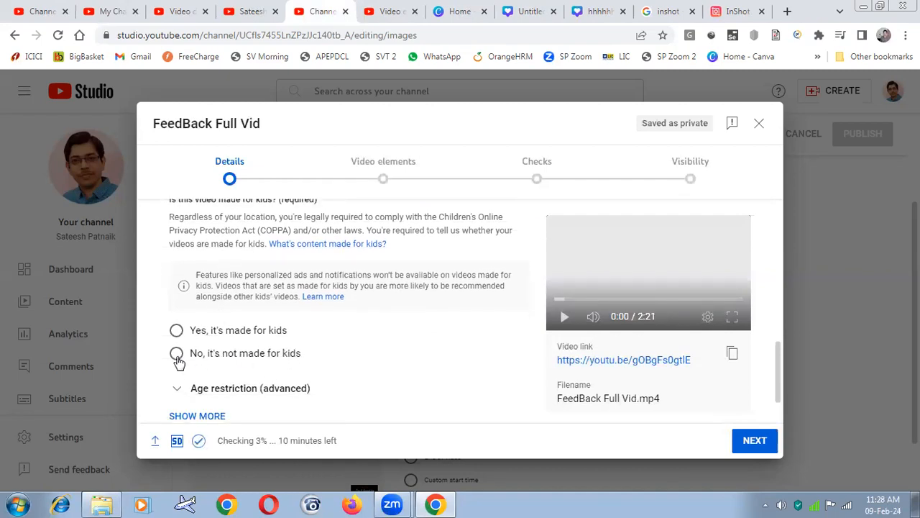
{"action": "scroll", "coordinate": [178, 362], "scroll_direction": "down", "scroll_amount": 2}
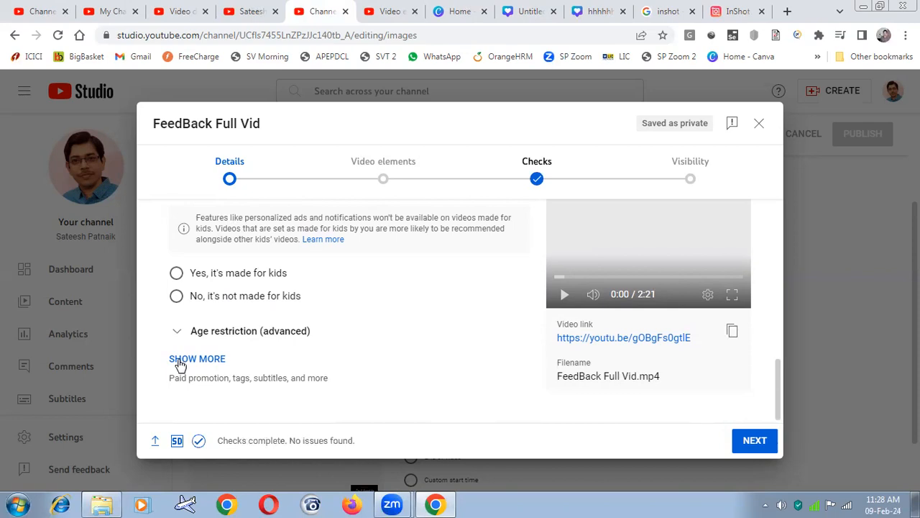
Mark the uploaded video as not made for kids and continue to the Video elements stage
{"action": "left_click", "coordinate": [762, 441]}
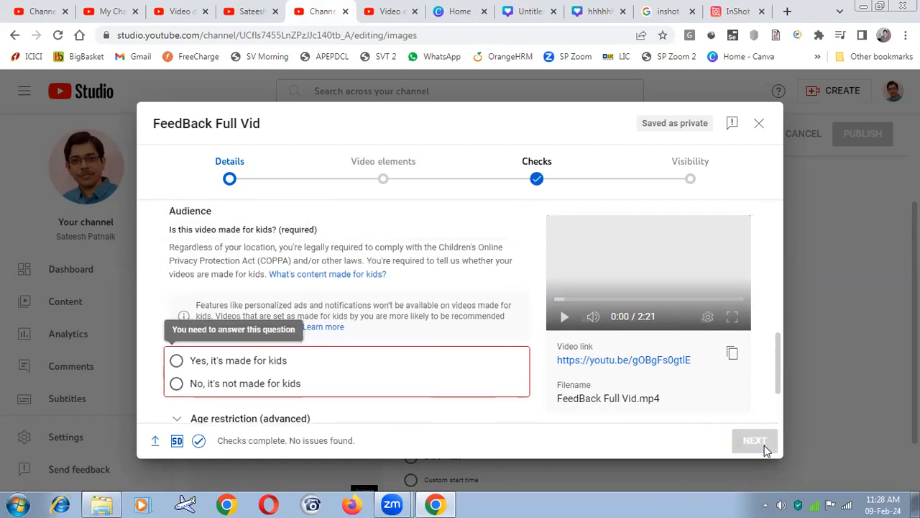
{"action": "left_click", "coordinate": [176, 385]}
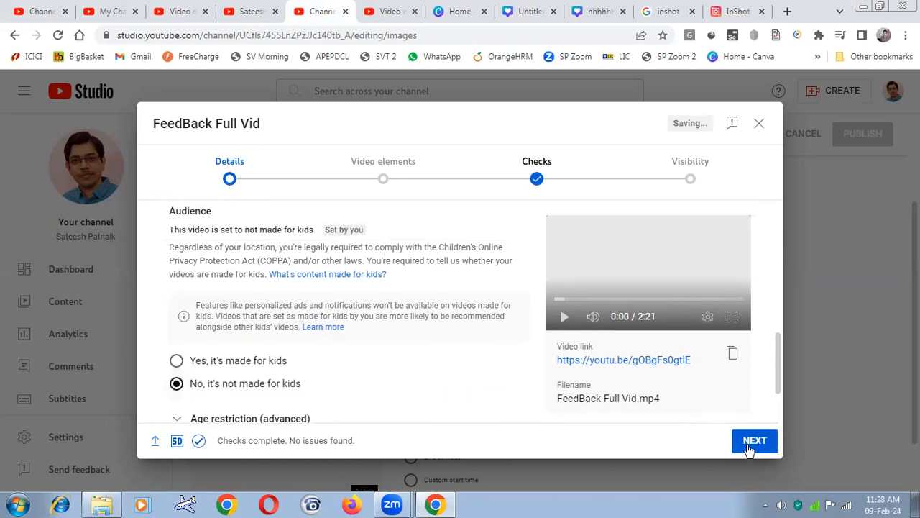
{"action": "left_click", "coordinate": [752, 446]}
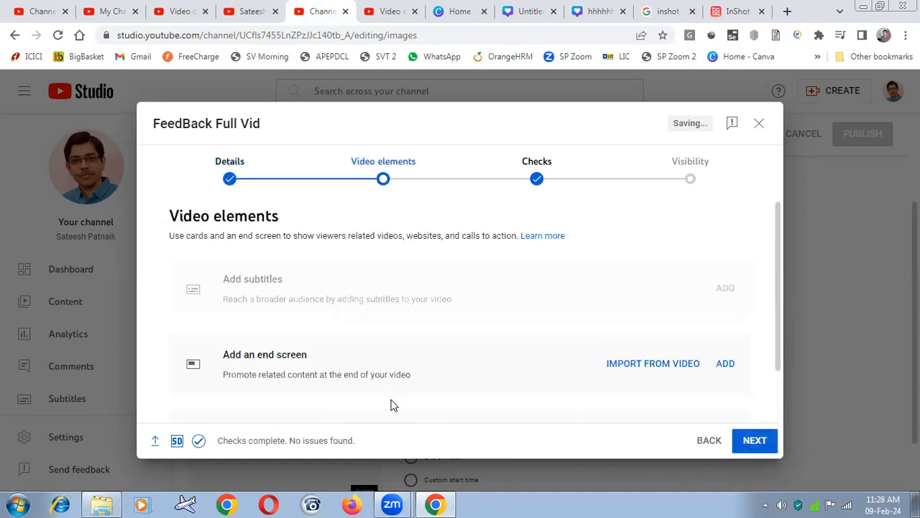
Look over the end screen and cards options, and proceed through the Checks stage to Visibility
{"action": "scroll", "coordinate": [390, 406], "scroll_direction": "down", "scroll_amount": 1}
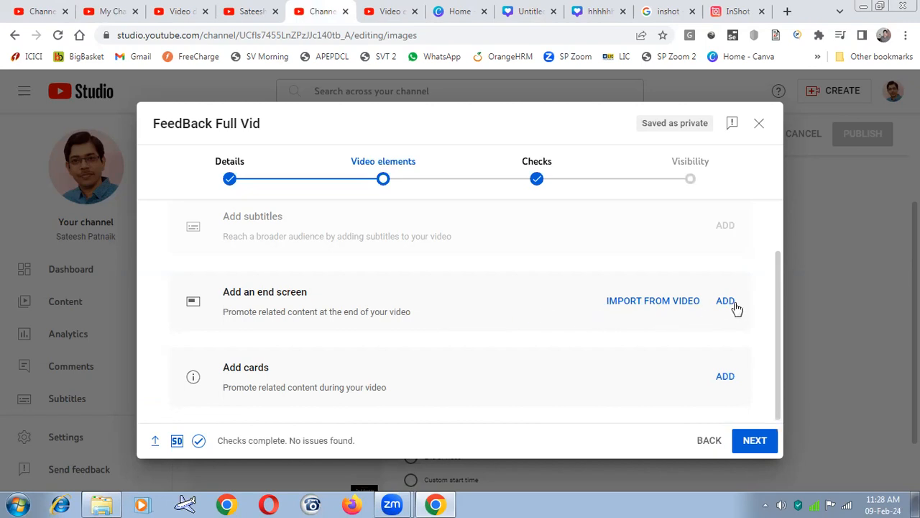
{"action": "scroll", "coordinate": [573, 328], "scroll_direction": "up", "scroll_amount": 2}
{"action": "scroll", "coordinate": [574, 328], "scroll_direction": "down", "scroll_amount": 2}
{"action": "left_click", "coordinate": [752, 444]}
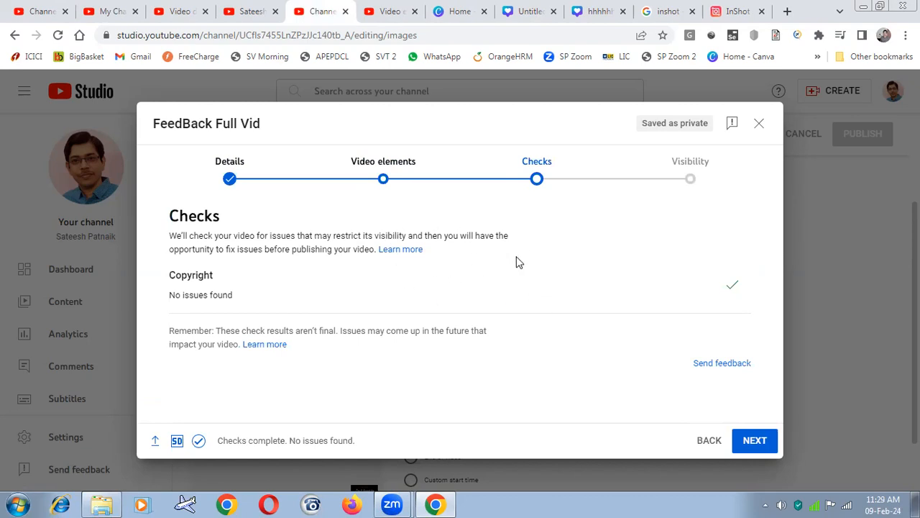
{"action": "left_click", "coordinate": [753, 441]}
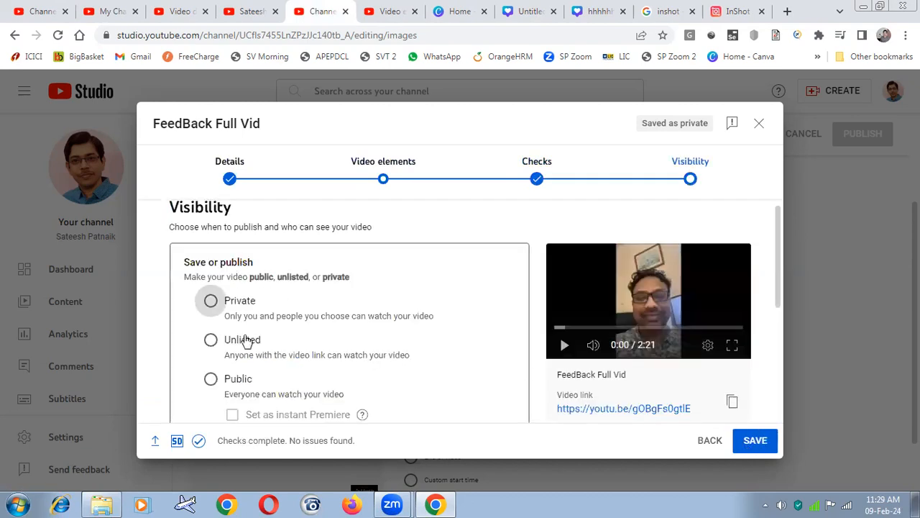
Try the Private, Unlisted and Public visibility options, and close the upload without publishing it
{"action": "left_click", "coordinate": [211, 301]}
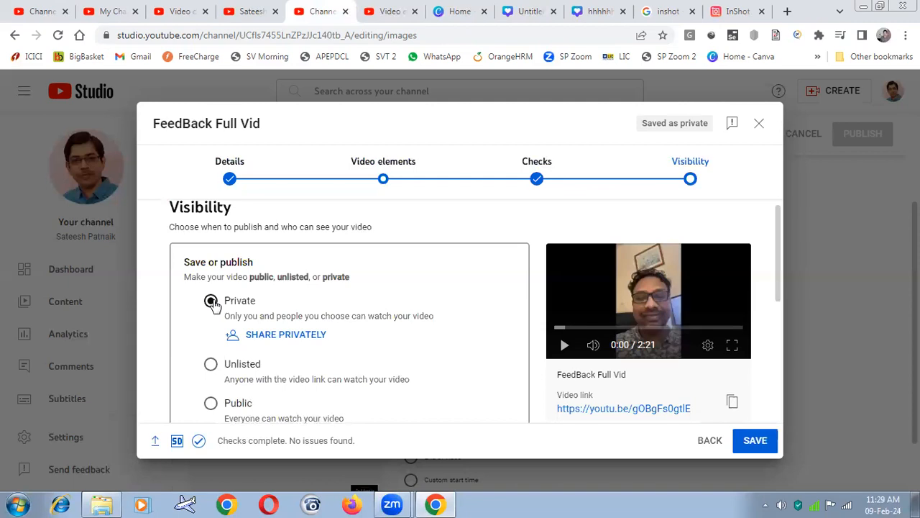
{"action": "left_click", "coordinate": [213, 368]}
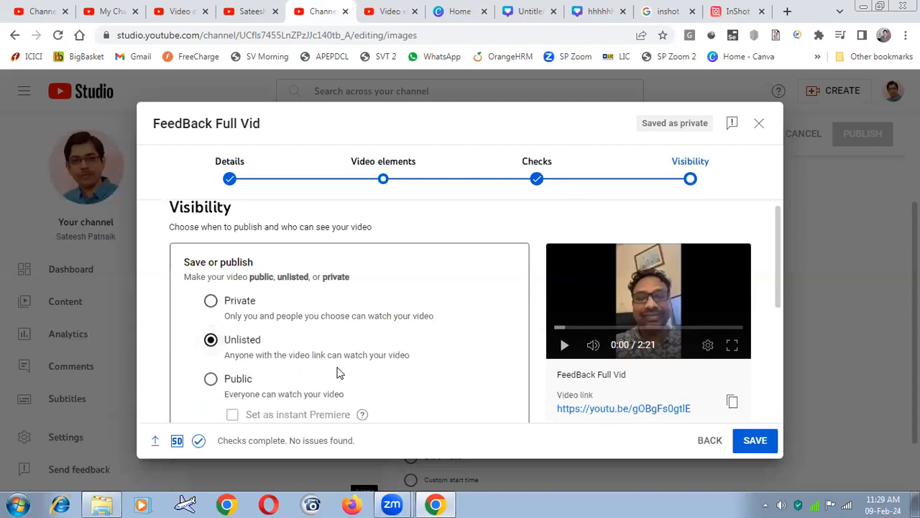
{"action": "left_click", "coordinate": [212, 378]}
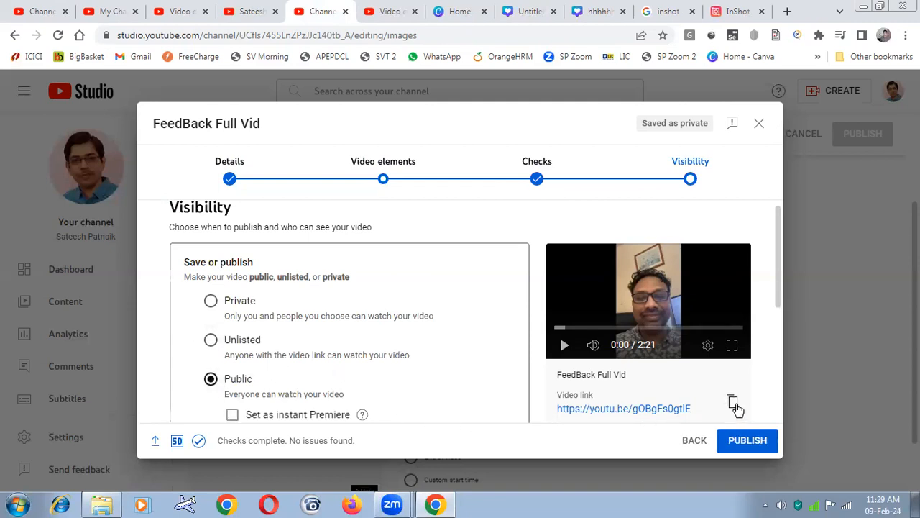
{"action": "left_click", "coordinate": [694, 442]}
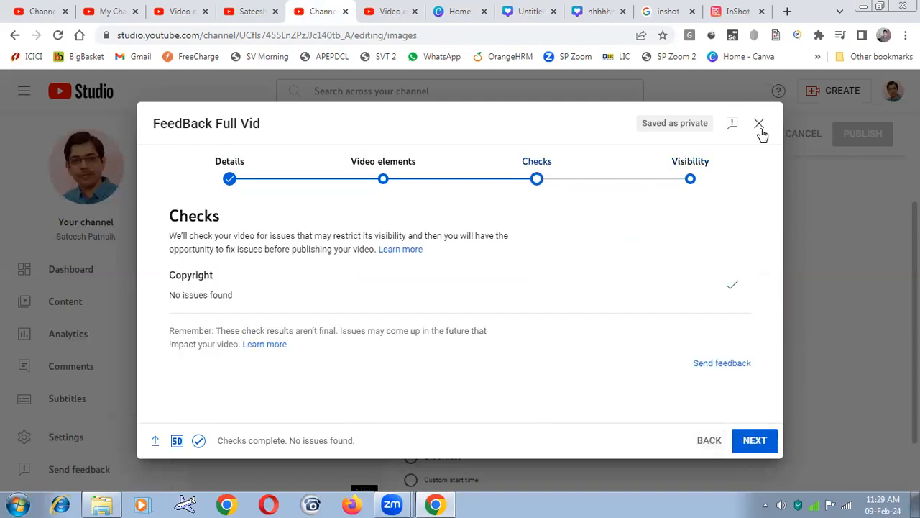
{"action": "left_click", "coordinate": [760, 131]}
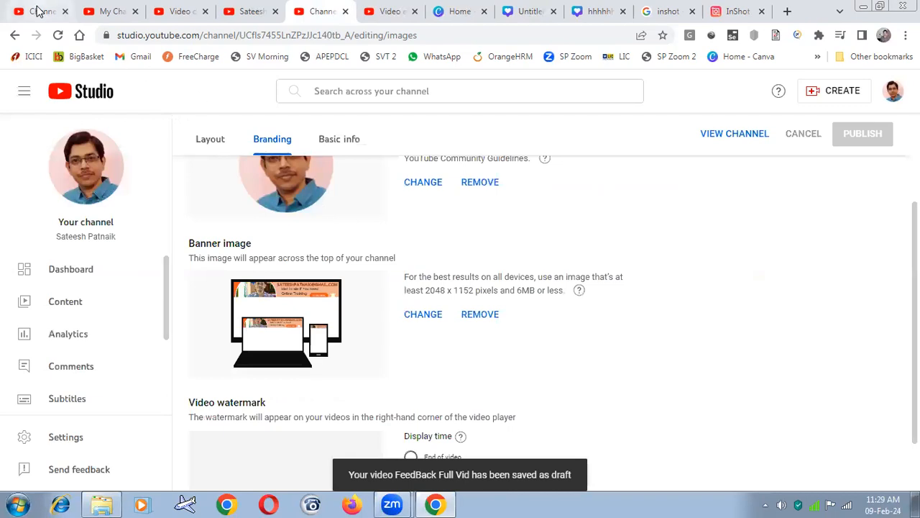
Open the details of the QA Introduction Class video from the channel content list and go to its video editor
{"action": "left_click", "coordinate": [40, 11]}
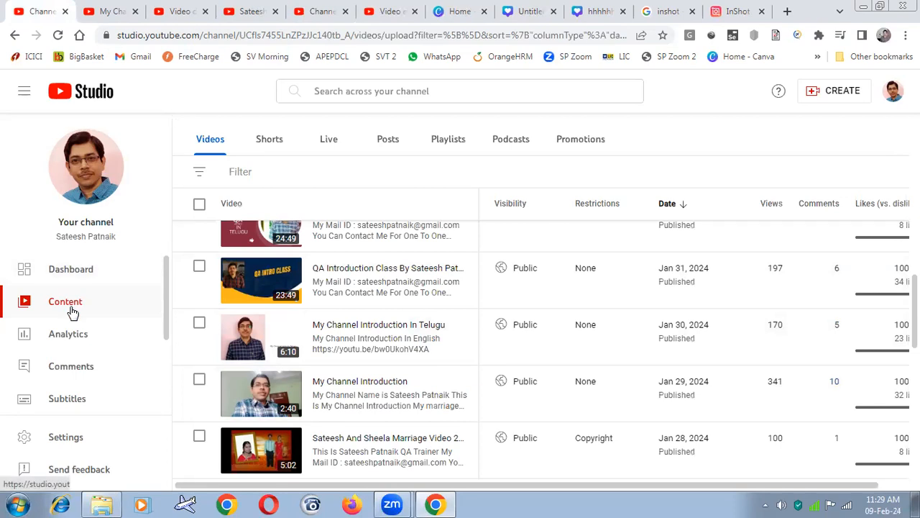
{"action": "mouse_move", "coordinate": [324, 295]}
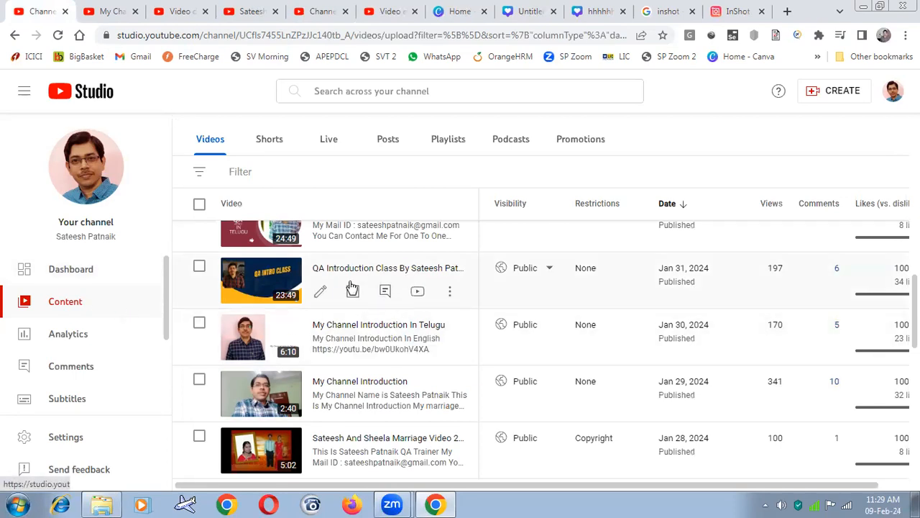
{"action": "left_click", "coordinate": [319, 297]}
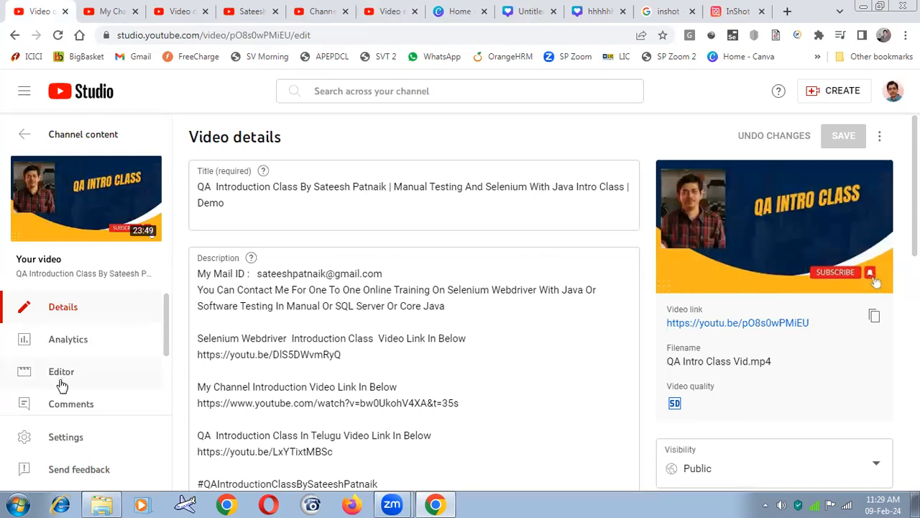
{"action": "scroll", "coordinate": [816, 406], "scroll_direction": "down", "scroll_amount": 5}
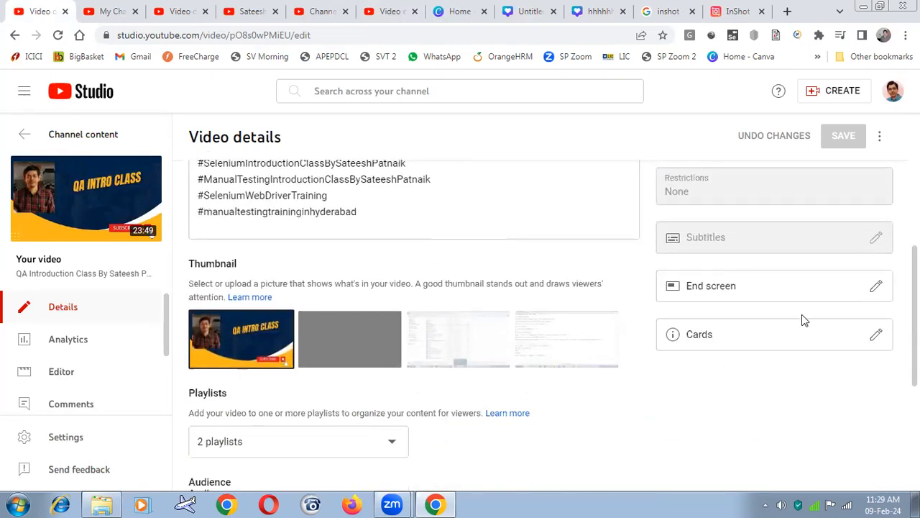
{"action": "left_click", "coordinate": [76, 373]}
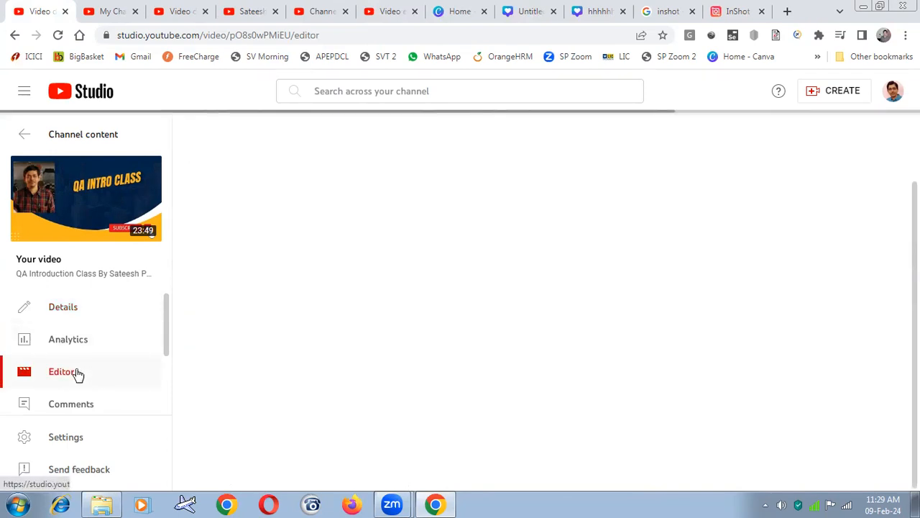
Look over the InShot website and the Google search results for inshot as an external video editing option
{"action": "scroll", "coordinate": [436, 328], "scroll_direction": "up", "scroll_amount": 2}
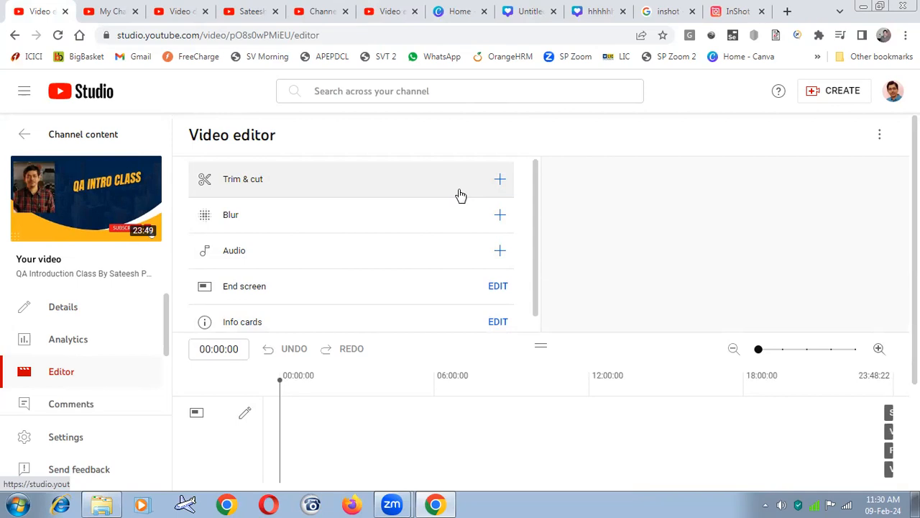
{"action": "left_click", "coordinate": [723, 14]}
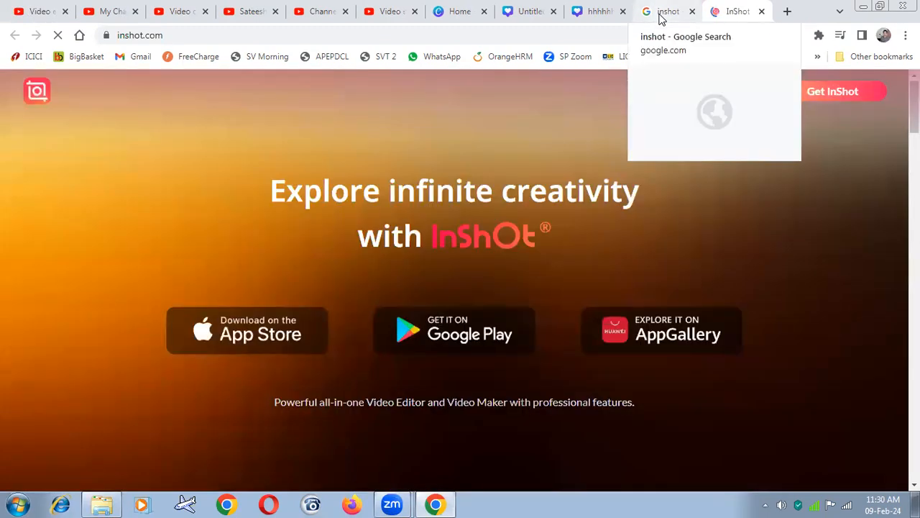
{"action": "left_click", "coordinate": [661, 15]}
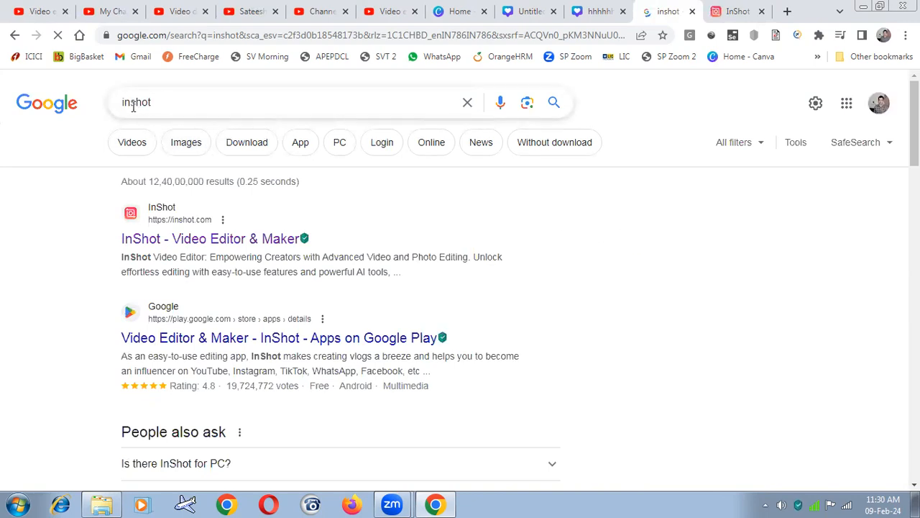
{"action": "left_click", "coordinate": [173, 102]}
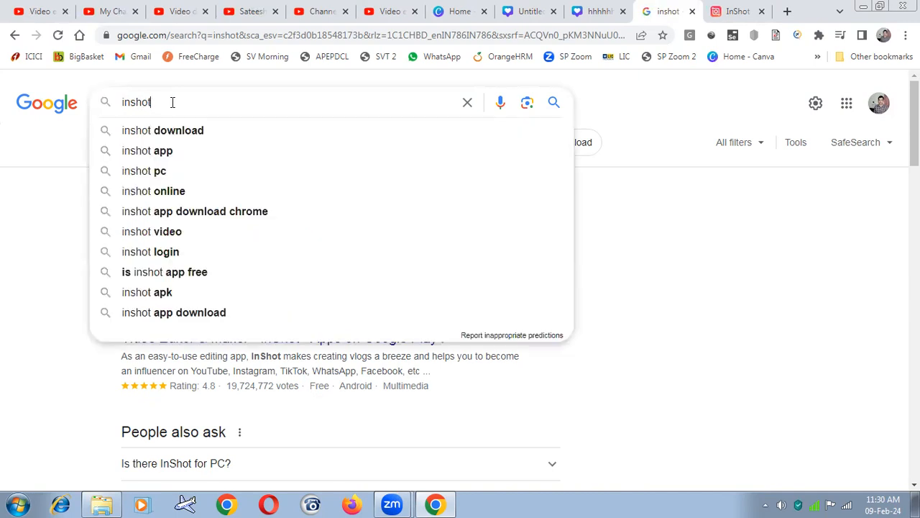
{"action": "left_click", "coordinate": [755, 293]}
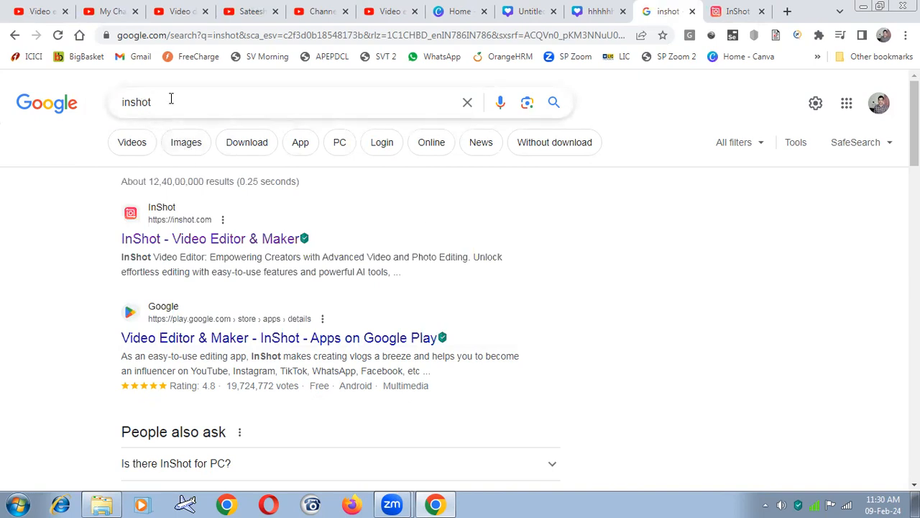
{"action": "left_click", "coordinate": [722, 14]}
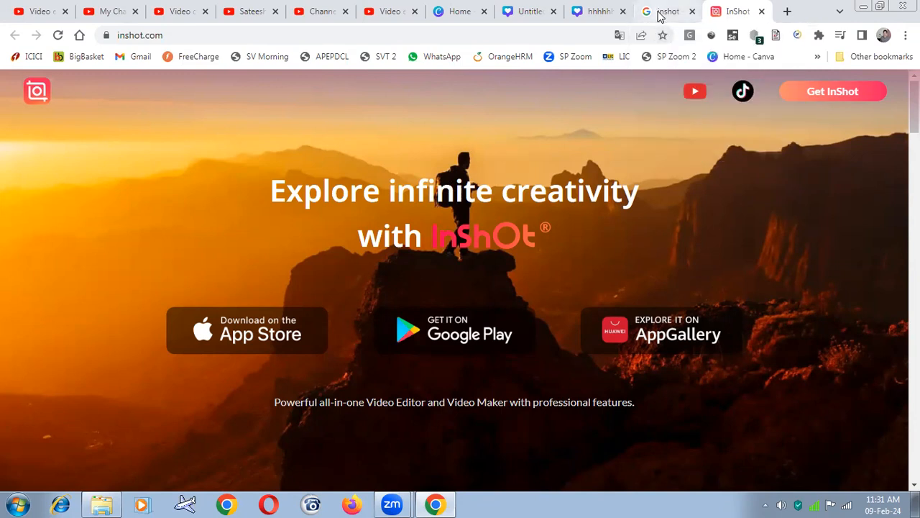
{"action": "mouse_move", "coordinate": [660, 16]}
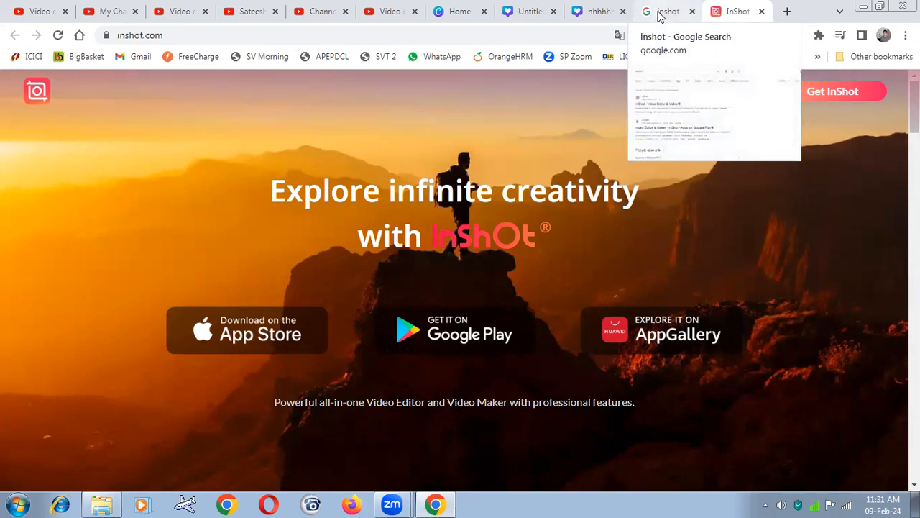
{"action": "left_click", "coordinate": [660, 16]}
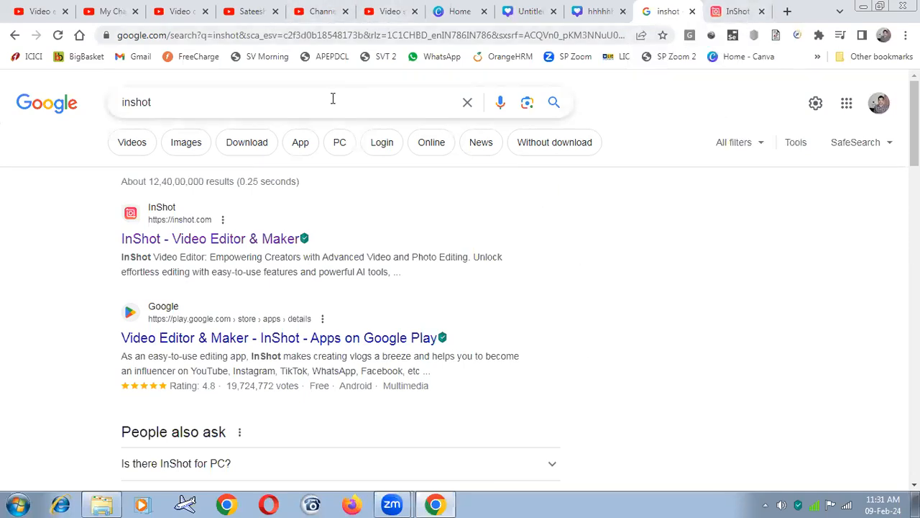
Review the channel's picture, banner image and video watermark settings, and return from the video editor to the channel content list
{"action": "left_click", "coordinate": [323, 16]}
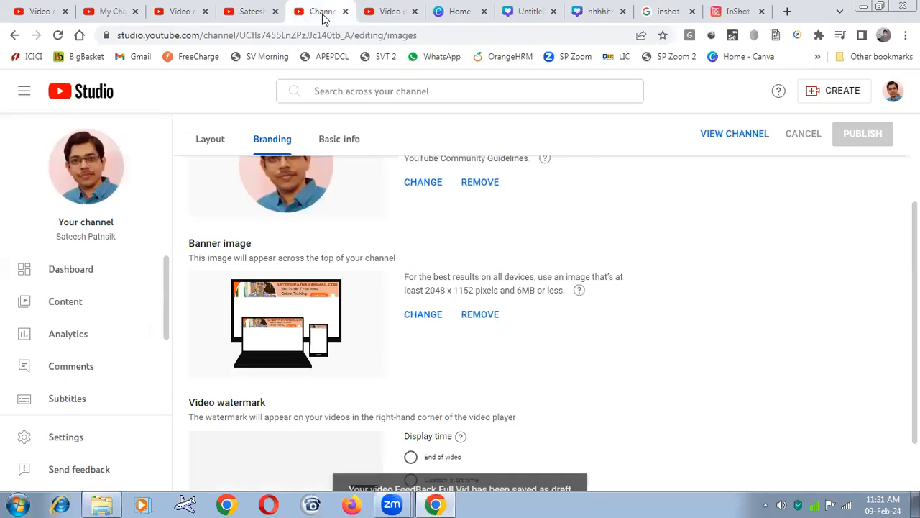
{"action": "scroll", "coordinate": [613, 358], "scroll_direction": "up", "scroll_amount": 2}
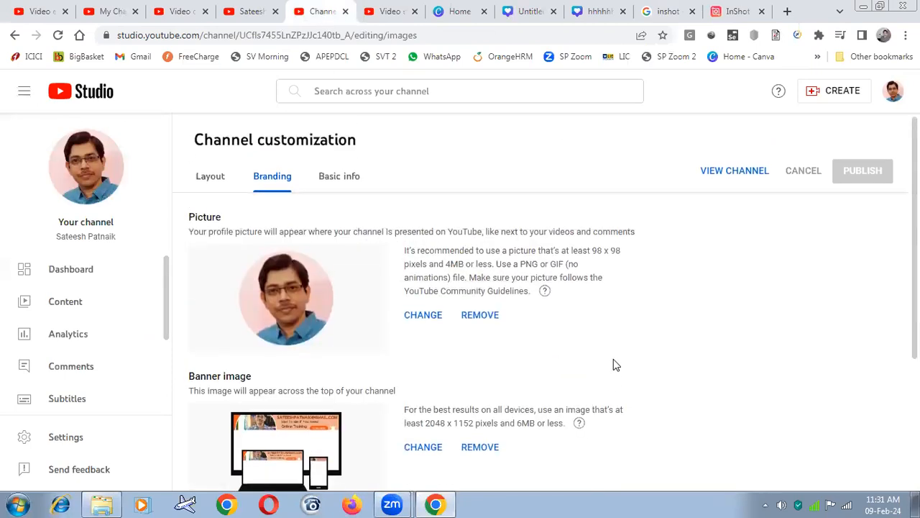
{"action": "scroll", "coordinate": [290, 387], "scroll_direction": "down", "scroll_amount": 3}
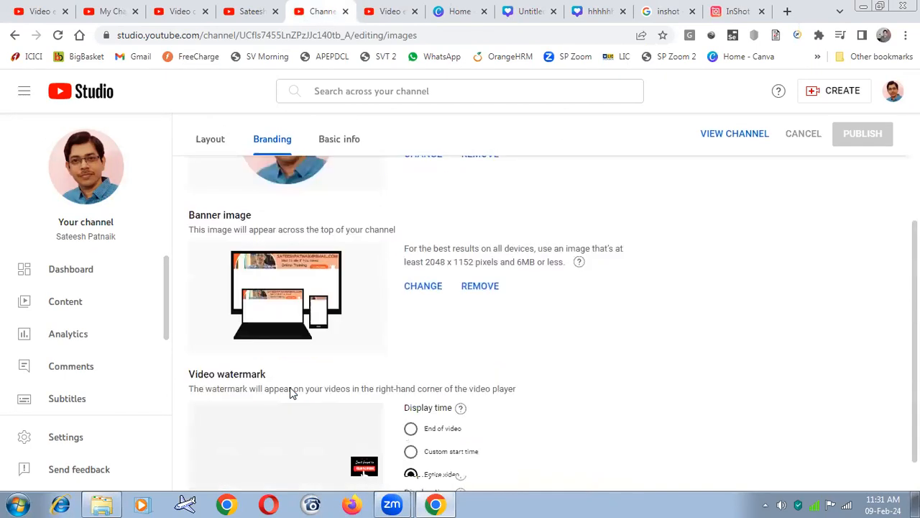
{"action": "scroll", "coordinate": [586, 429], "scroll_direction": "up", "scroll_amount": 2}
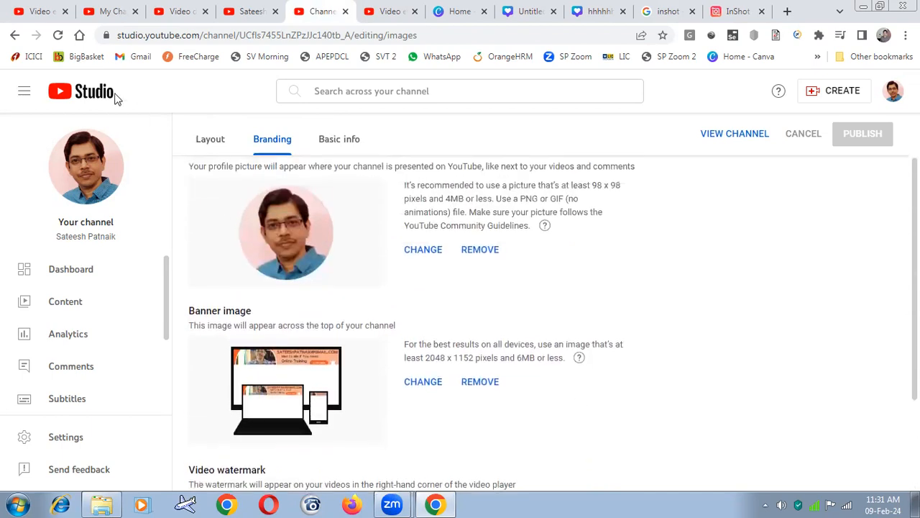
{"action": "left_click", "coordinate": [40, 11]}
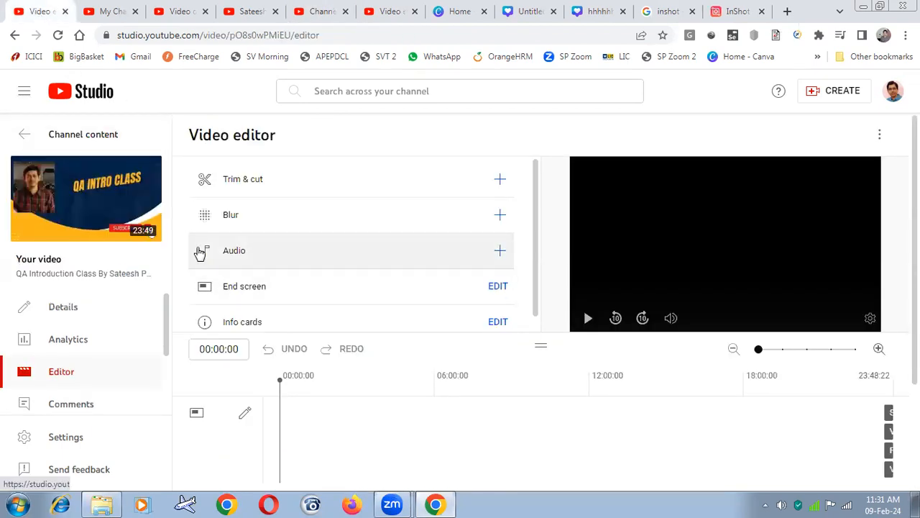
{"action": "left_click", "coordinate": [108, 145]}
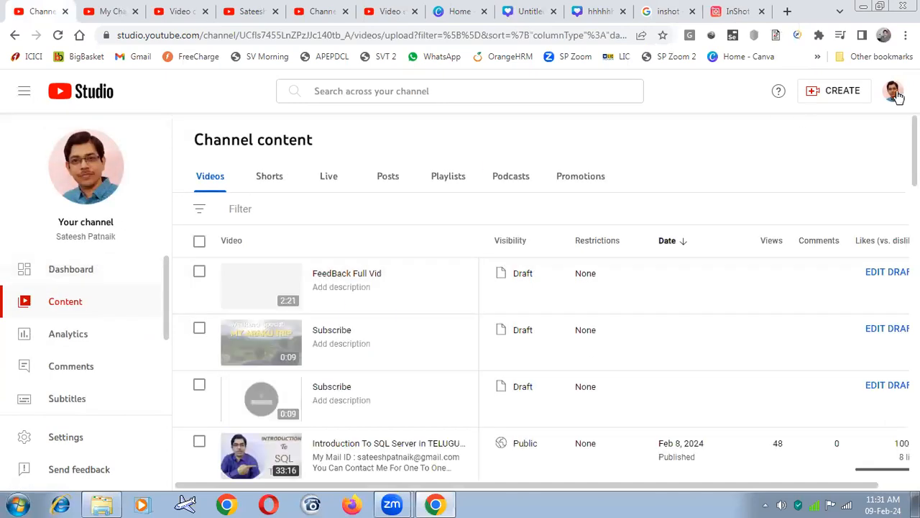
Go from the My Channel Introduction video to its channel page and examine the banner, profile picture and video watermark
{"action": "left_click", "coordinate": [91, 12]}
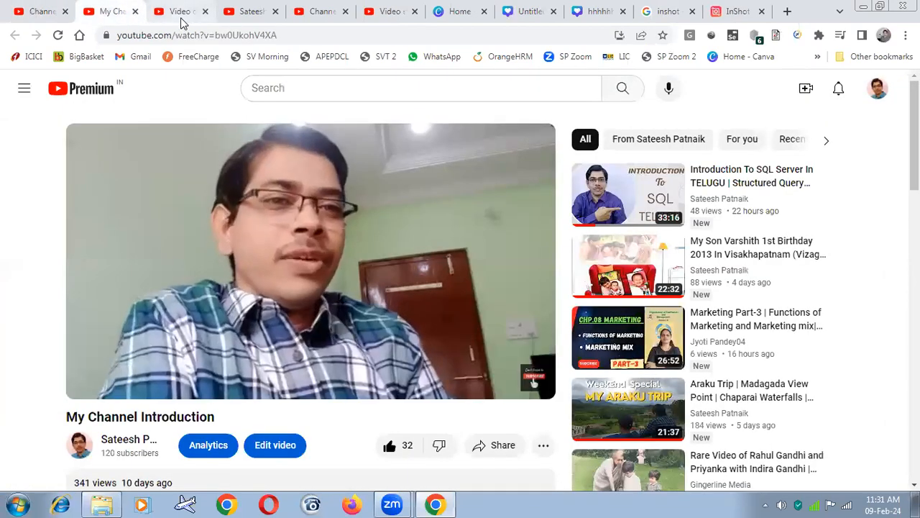
{"action": "left_click", "coordinate": [127, 445]}
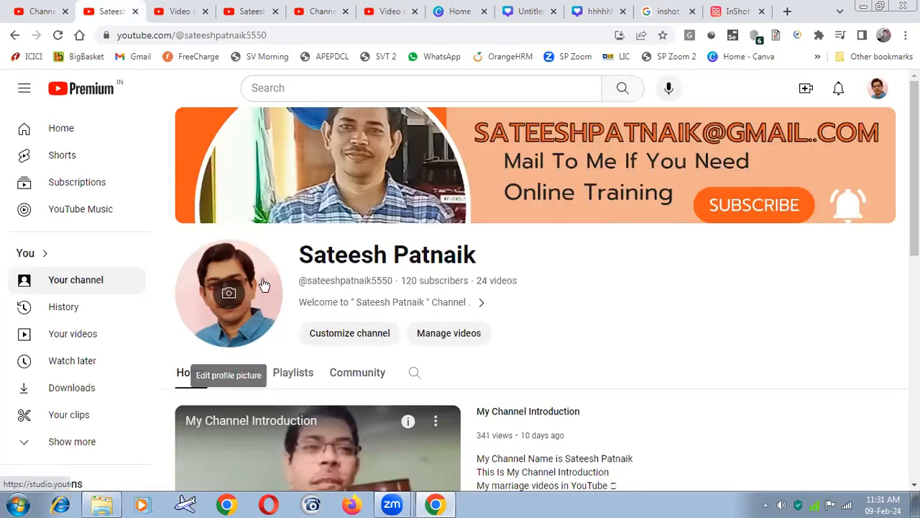
{"action": "scroll", "coordinate": [755, 389], "scroll_direction": "down", "scroll_amount": 1}
{"action": "scroll", "coordinate": [762, 388], "scroll_direction": "down", "scroll_amount": 2}
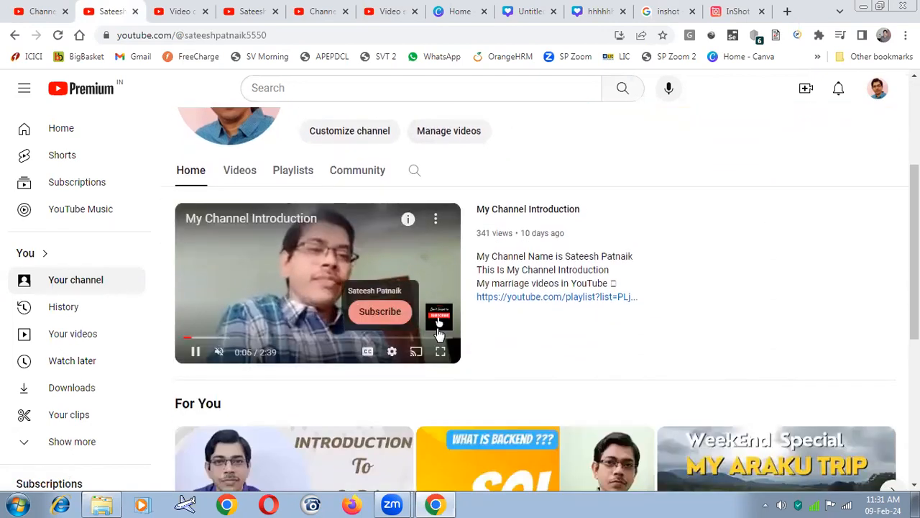
{"action": "scroll", "coordinate": [659, 364], "scroll_direction": "up", "scroll_amount": 3}
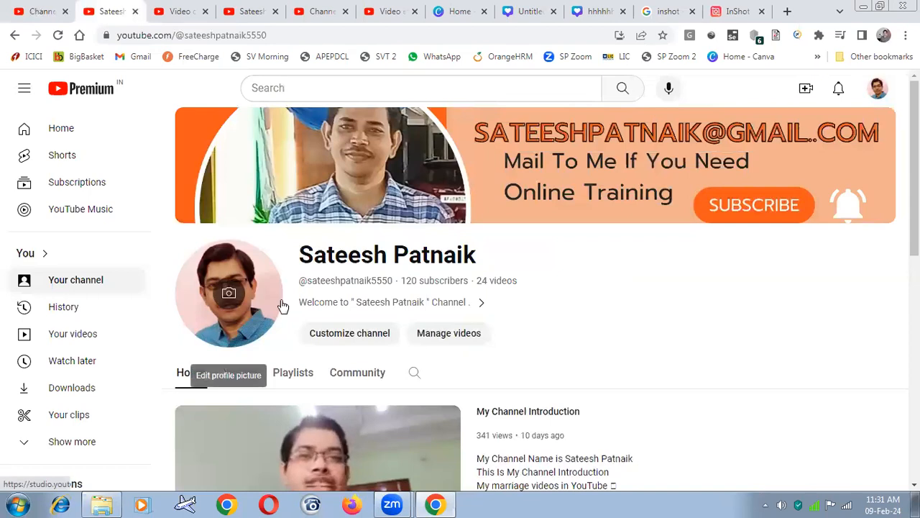
{"action": "scroll", "coordinate": [281, 304], "scroll_direction": "down", "scroll_amount": 1}
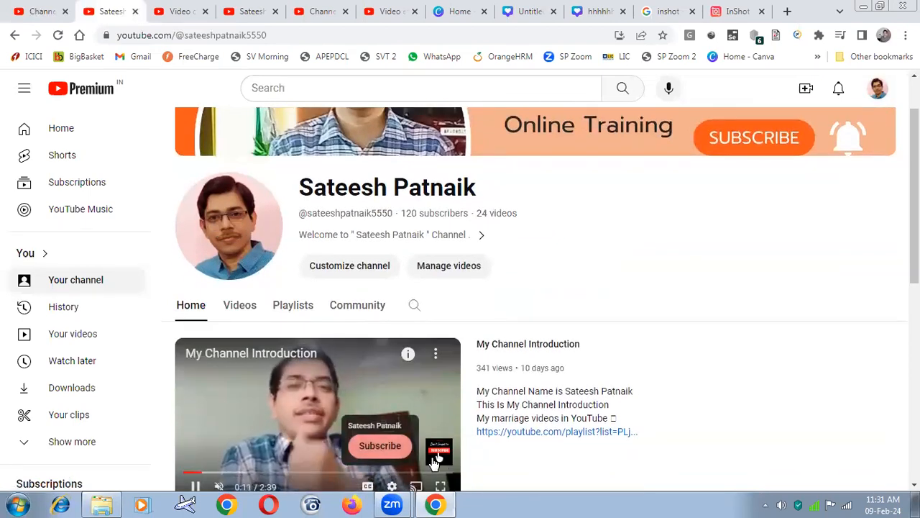
{"action": "scroll", "coordinate": [612, 252], "scroll_direction": "up", "scroll_amount": 1}
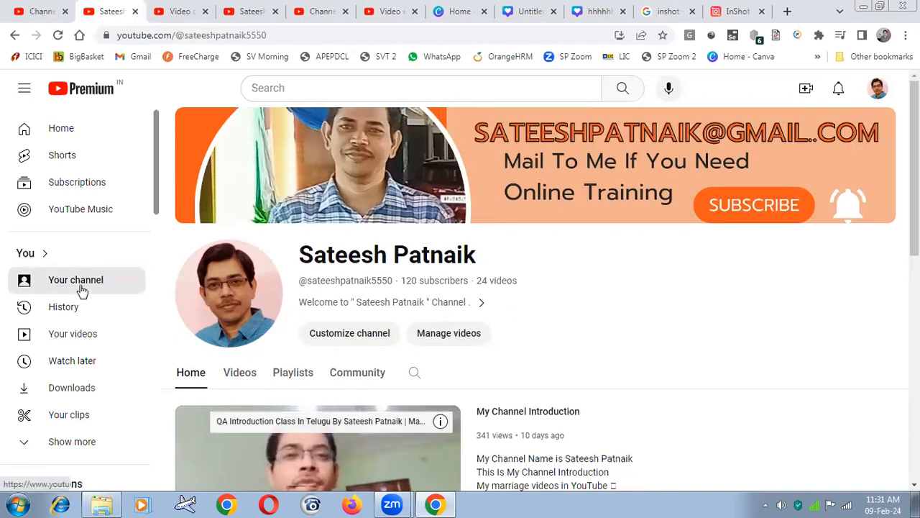
Open the channel customization from the channel page and review the Branding settings for picture, banner image and video watermark
{"action": "left_click", "coordinate": [355, 335]}
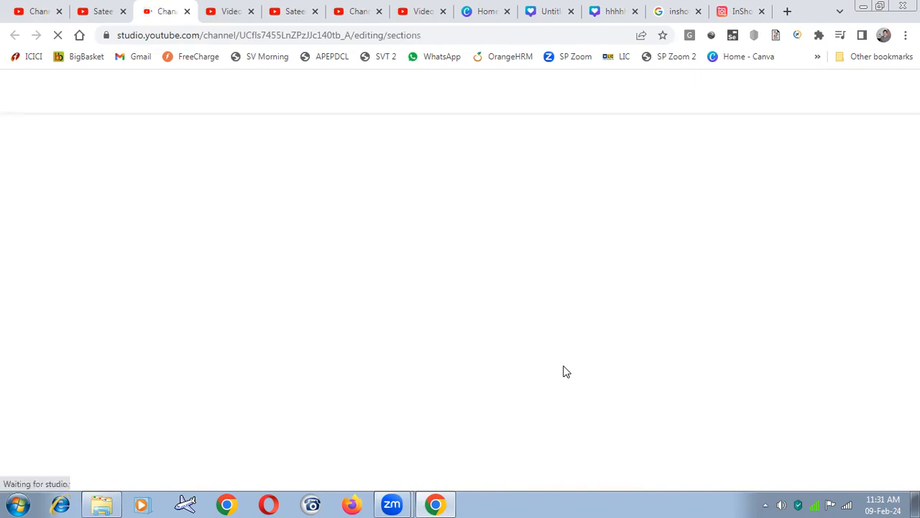
{"action": "left_click", "coordinate": [271, 179]}
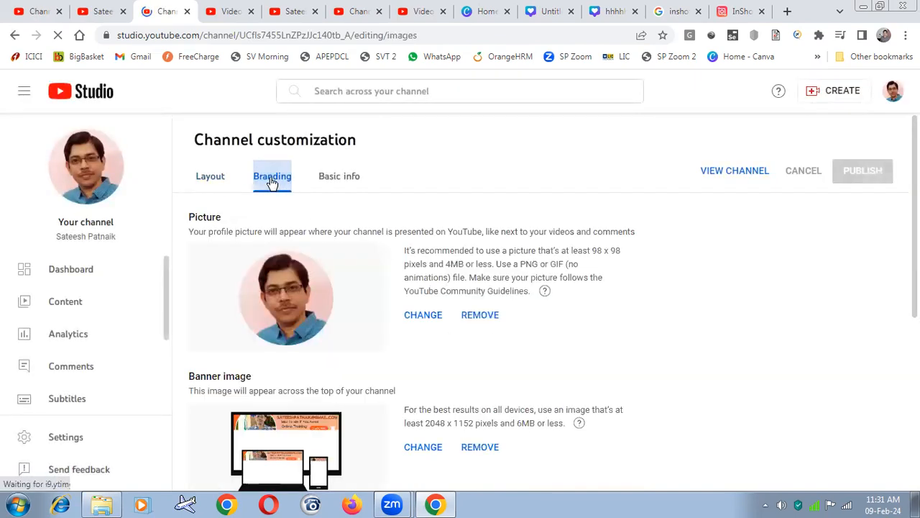
{"action": "scroll", "coordinate": [502, 340], "scroll_direction": "down", "scroll_amount": 2}
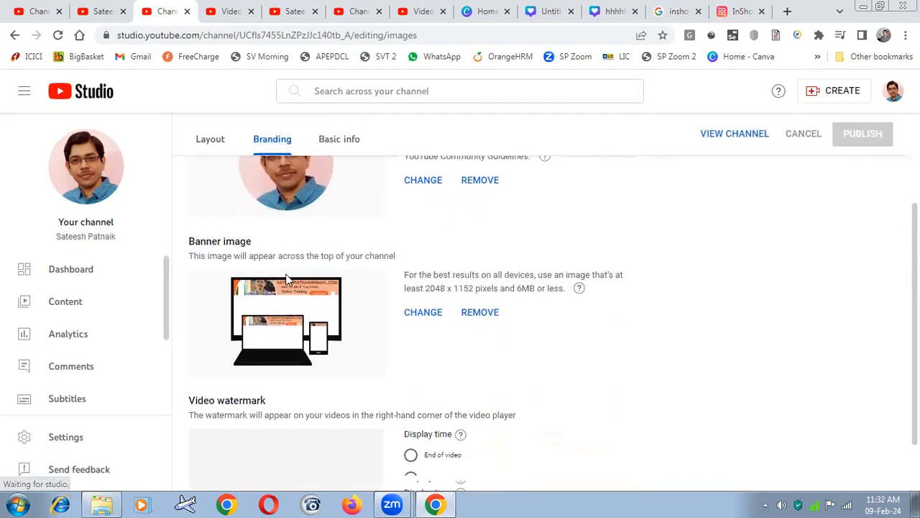
{"action": "scroll", "coordinate": [515, 323], "scroll_direction": "down", "scroll_amount": 1}
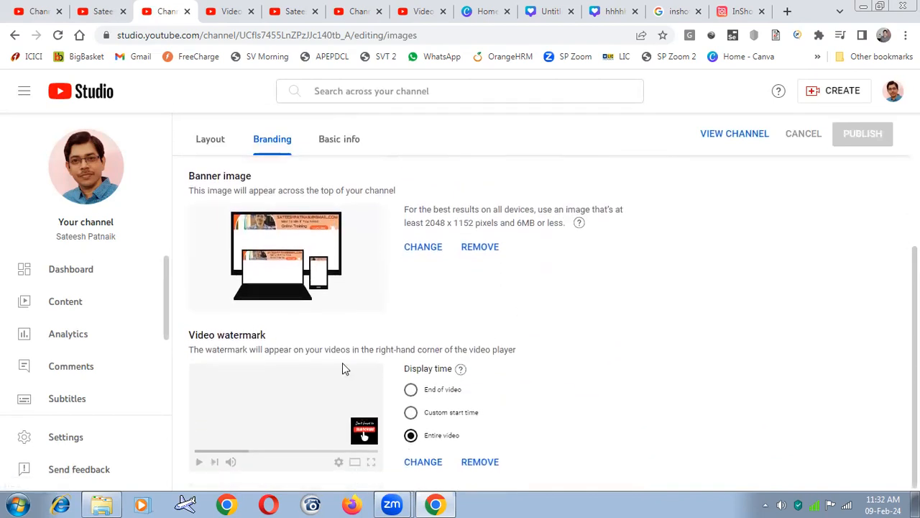
{"action": "scroll", "coordinate": [534, 425], "scroll_direction": "up", "scroll_amount": 4}
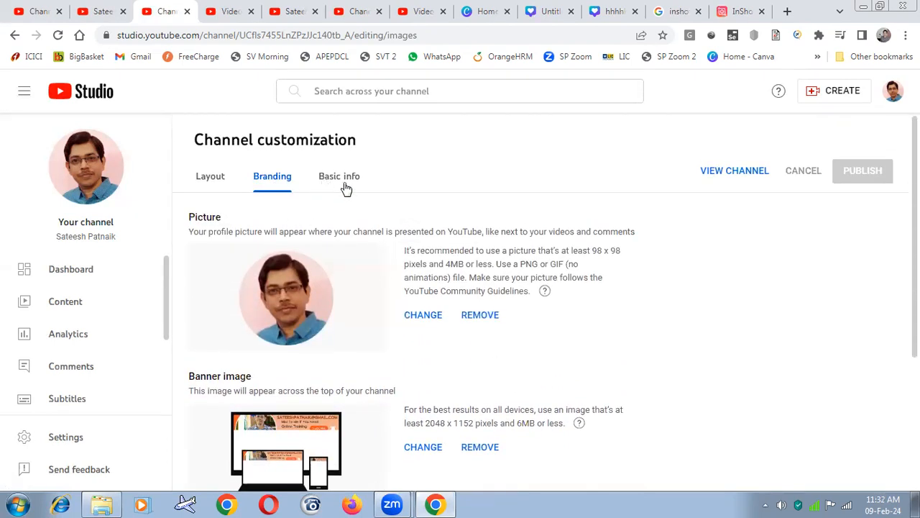
Examine the channel's basic info, including the name, handle, description, channel URL, links and contact info
{"action": "left_click", "coordinate": [345, 188]}
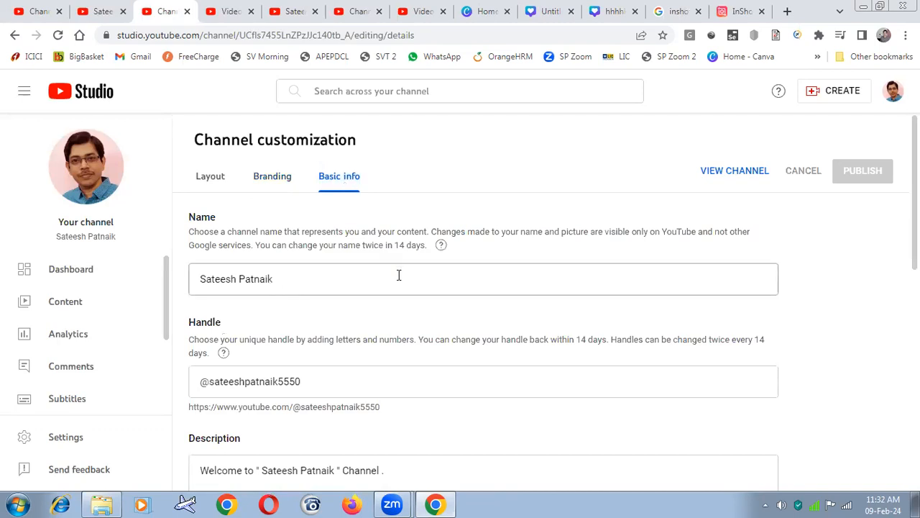
{"action": "scroll", "coordinate": [398, 275], "scroll_direction": "down", "scroll_amount": 3}
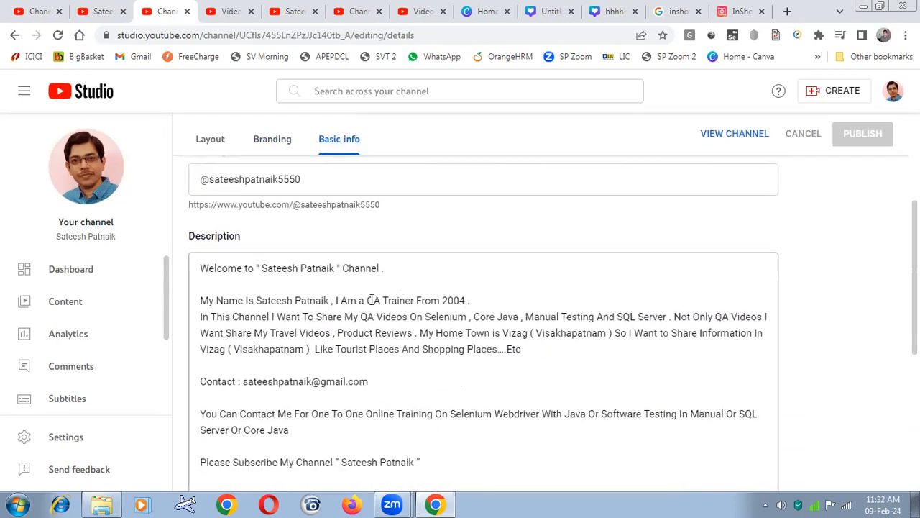
{"action": "scroll", "coordinate": [348, 336], "scroll_direction": "down", "scroll_amount": 1}
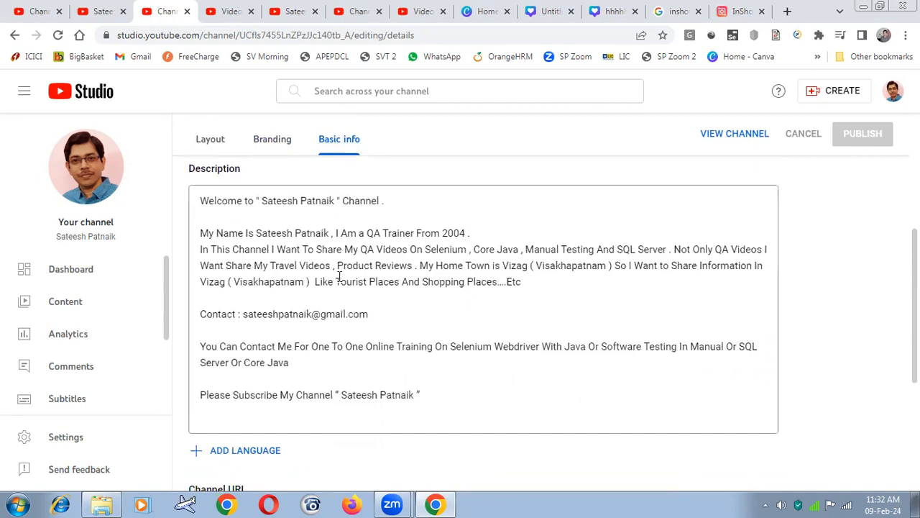
{"action": "scroll", "coordinate": [449, 399], "scroll_direction": "down", "scroll_amount": 4}
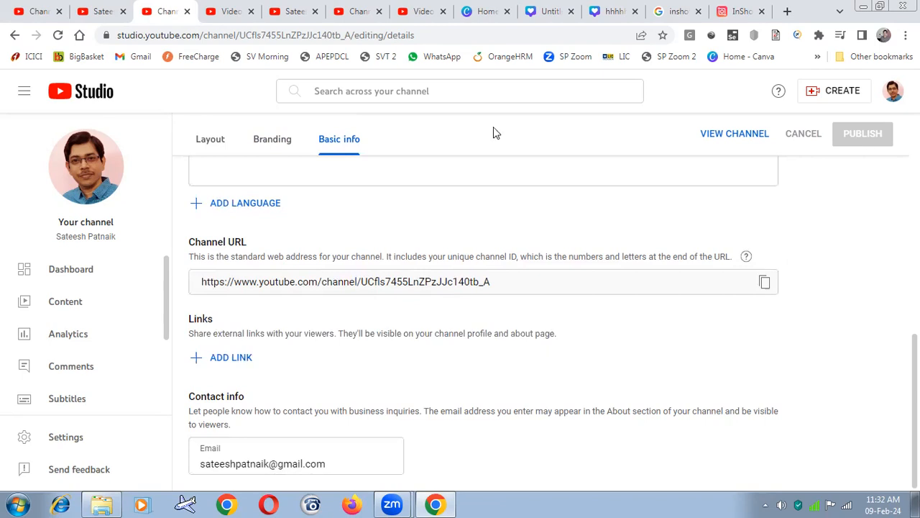
Open the details of the 37:59 Introduction To SQL Server video from the channel content and review its description, thumbnail and playlist
{"action": "left_click", "coordinate": [29, 16]}
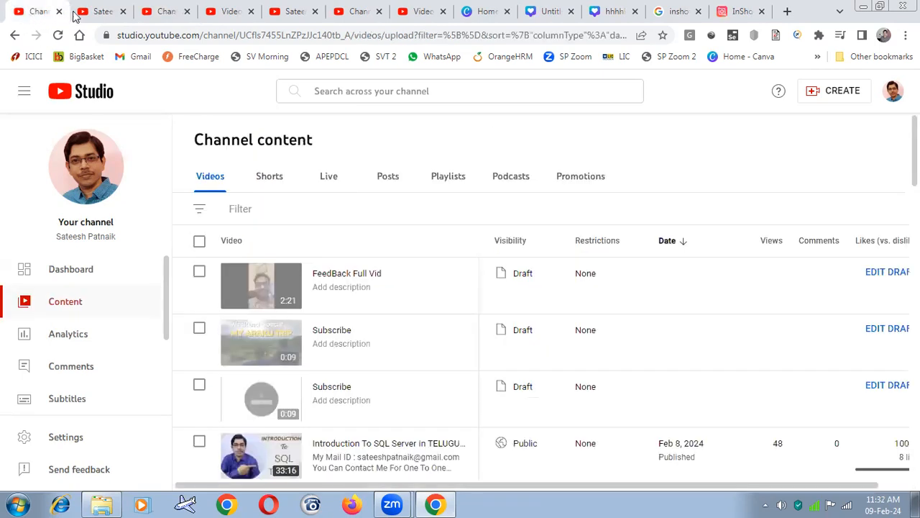
{"action": "scroll", "coordinate": [322, 388], "scroll_direction": "down", "scroll_amount": 3}
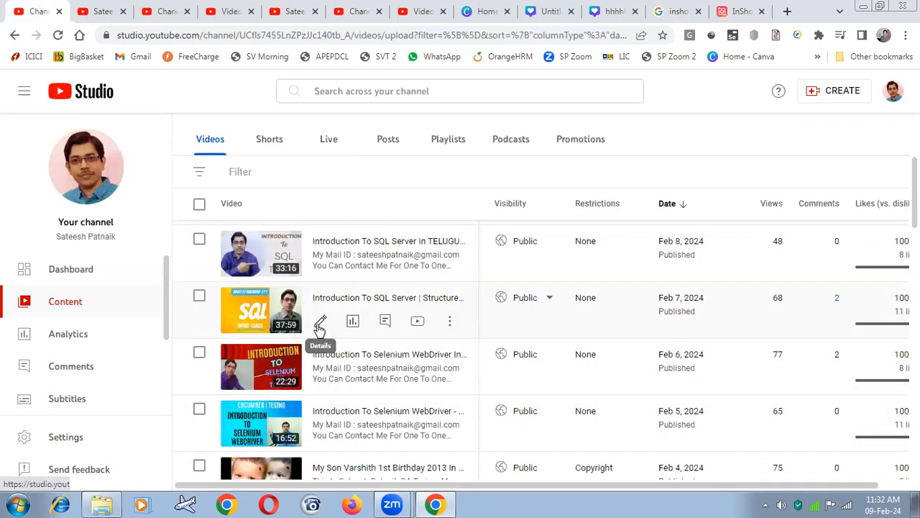
{"action": "left_click", "coordinate": [320, 325]}
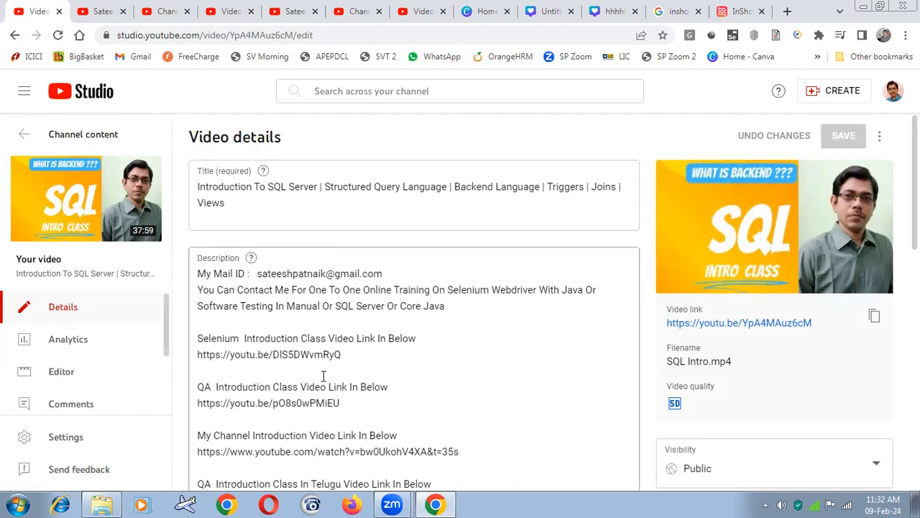
{"action": "scroll", "coordinate": [374, 407], "scroll_direction": "down", "scroll_amount": 5}
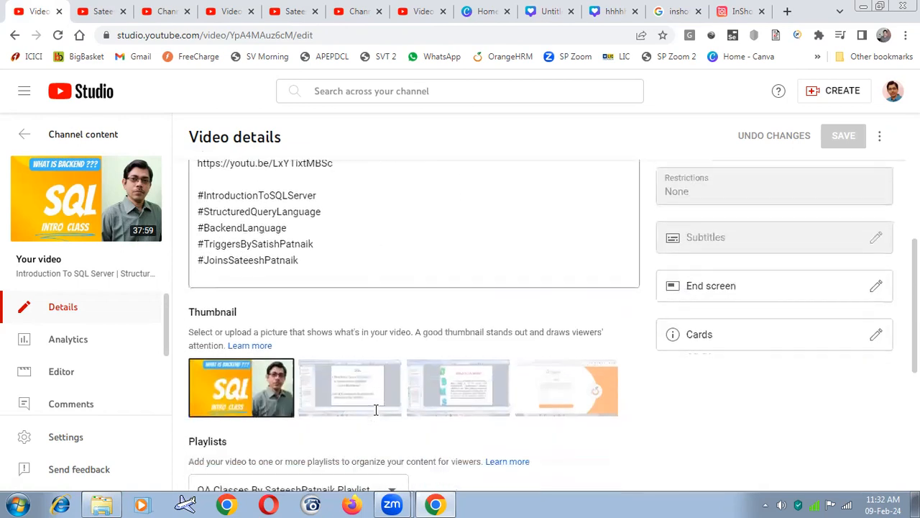
{"action": "scroll", "coordinate": [376, 417], "scroll_direction": "down", "scroll_amount": 2}
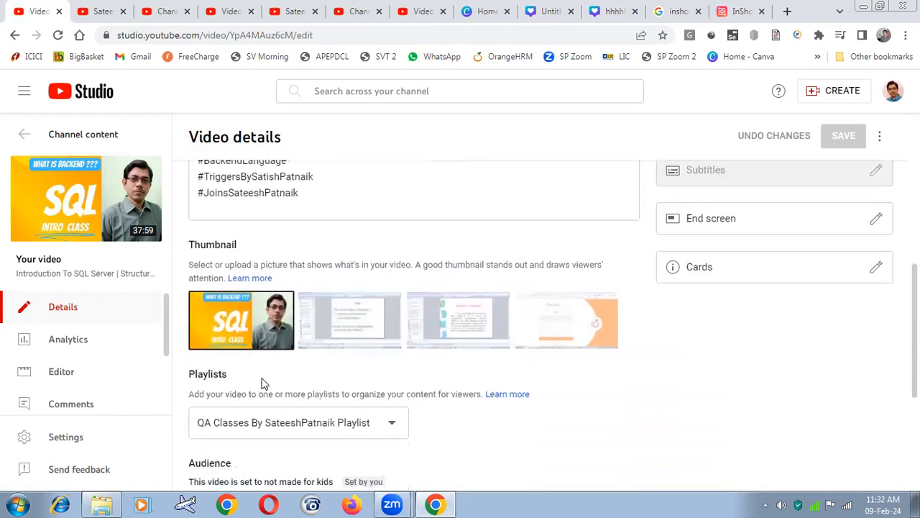
{"action": "scroll", "coordinate": [558, 388], "scroll_direction": "up", "scroll_amount": 2}
{"action": "scroll", "coordinate": [557, 388], "scroll_direction": "up", "scroll_amount": 5}
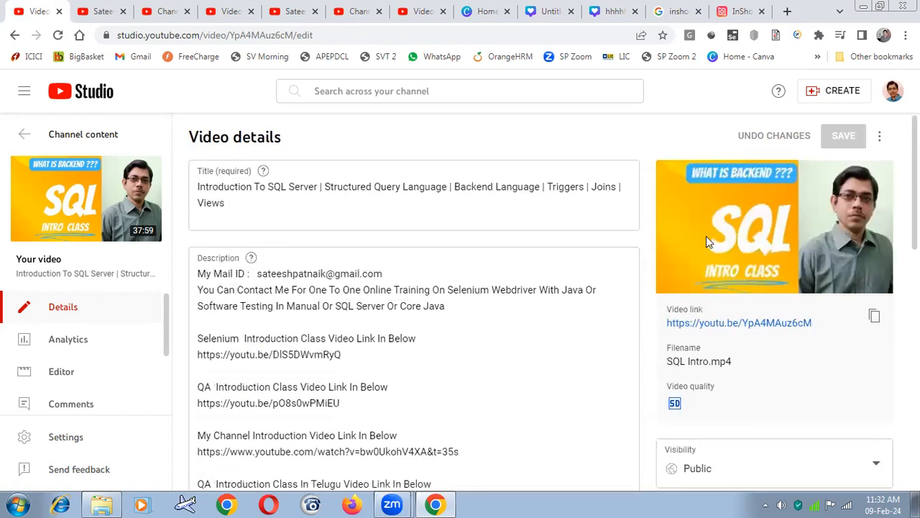